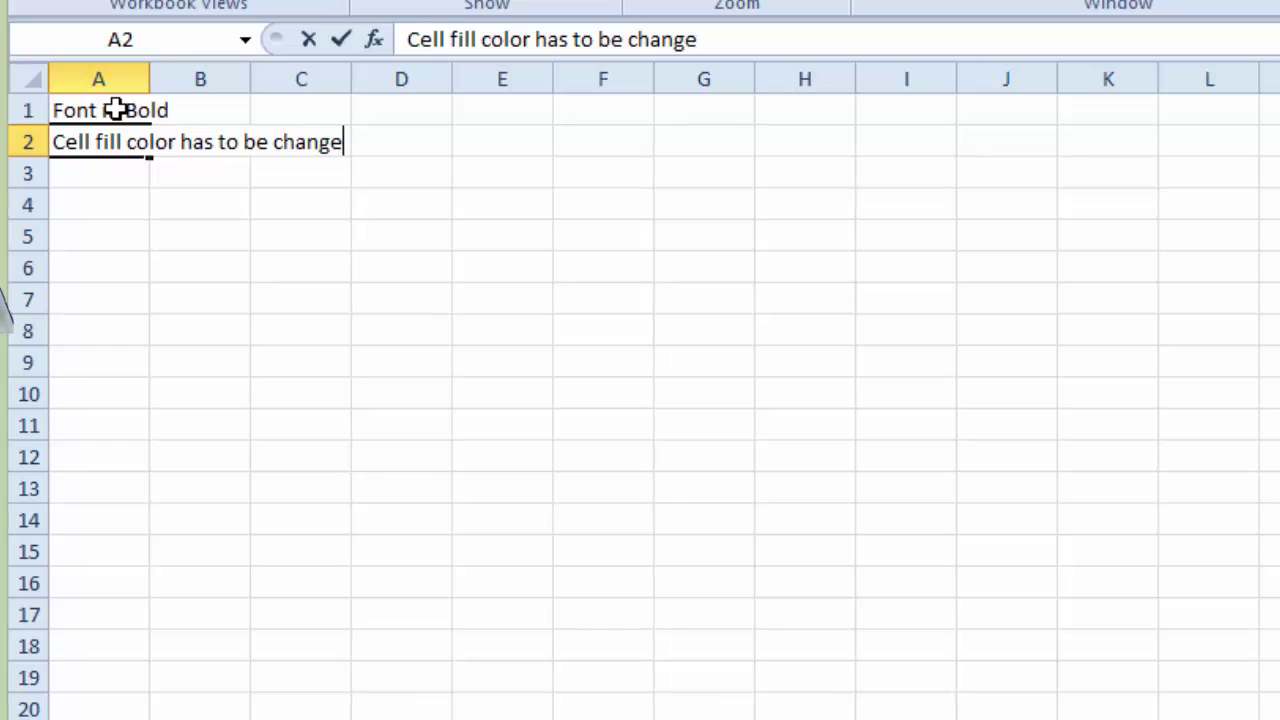
# Step: Finish the A2–A4 notes: pink fill, 'Font color to blue', 'Insert border for the cell'; select B5
pyautogui.write('t')
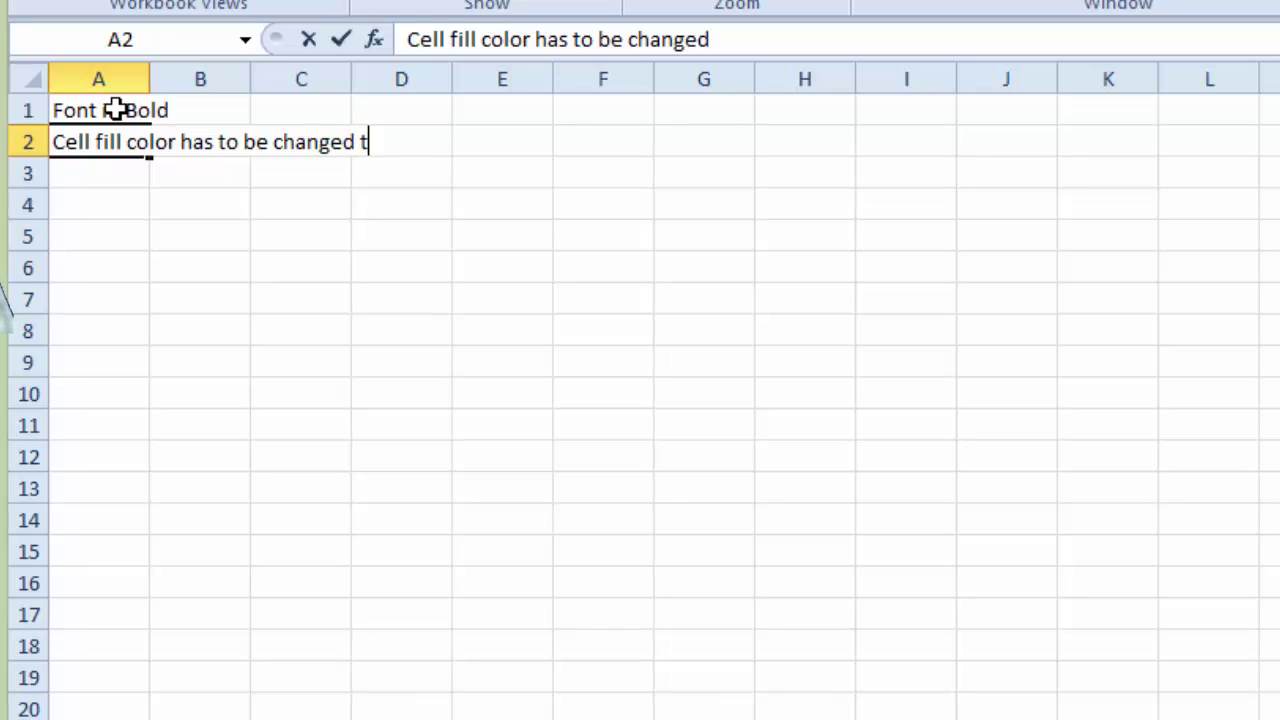
pyautogui.write('o ')
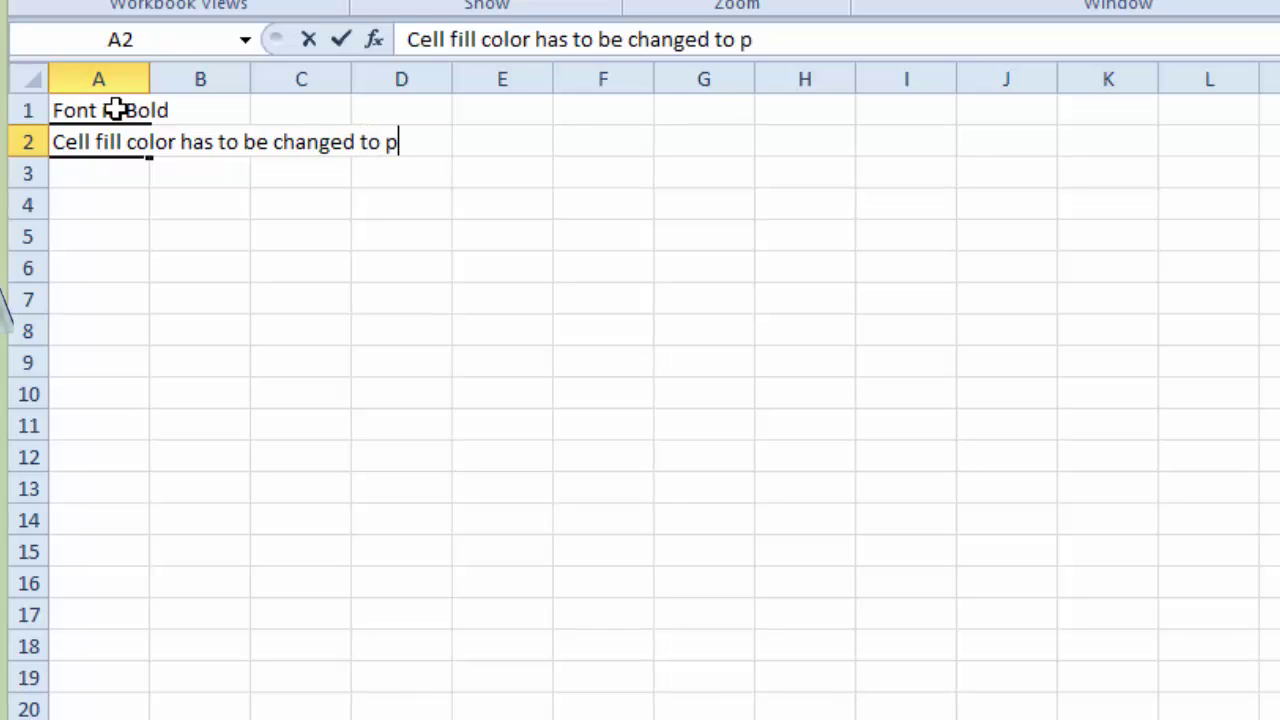
pyautogui.write('pink')
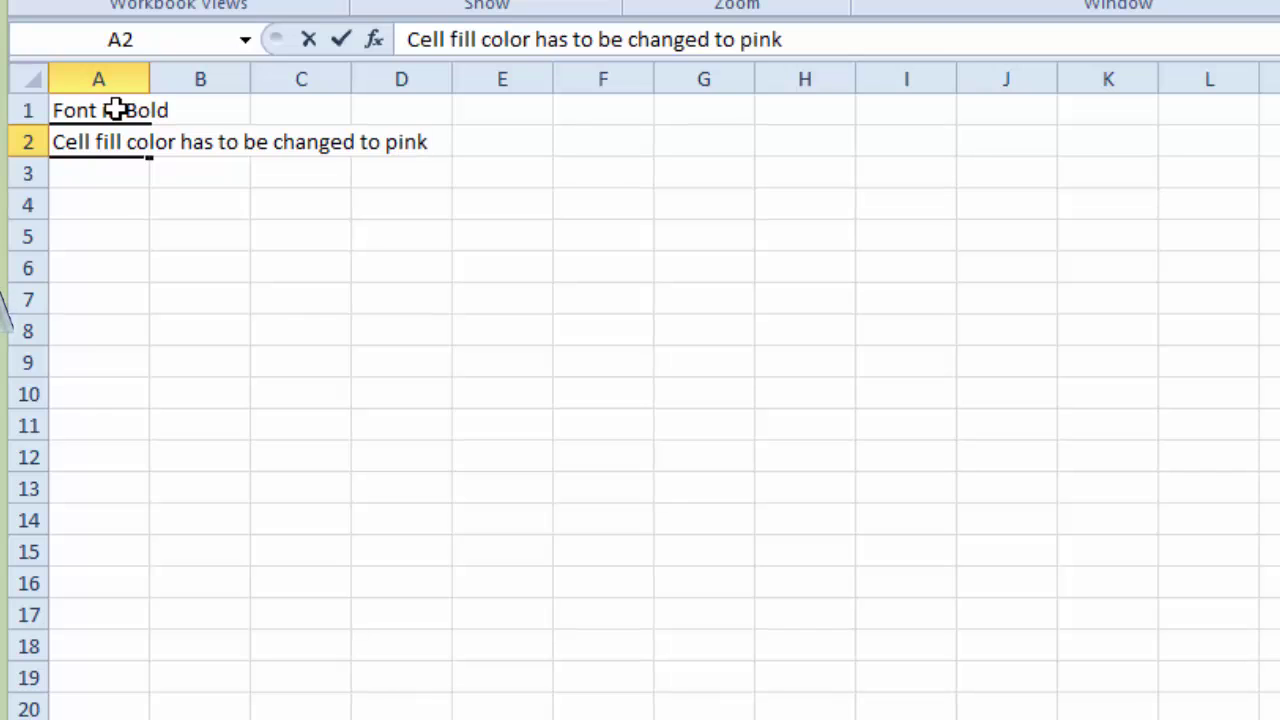
pyautogui.press('Return')
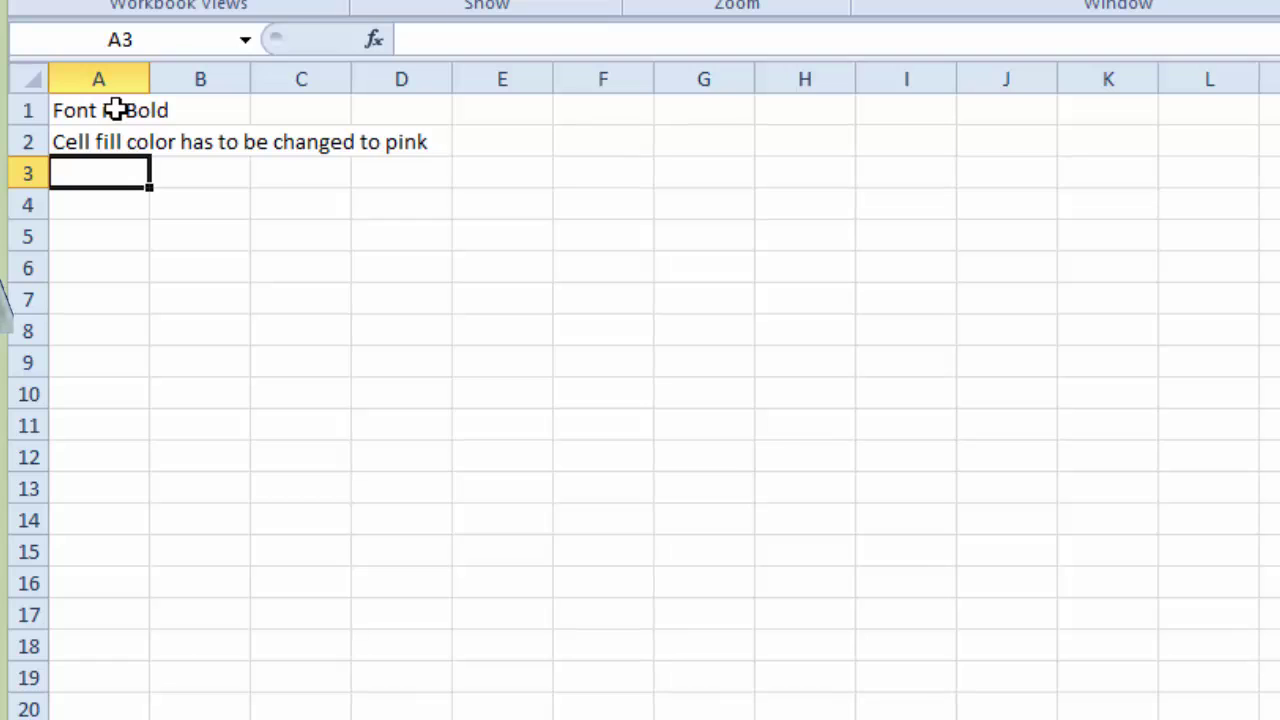
pyautogui.write('Font ')
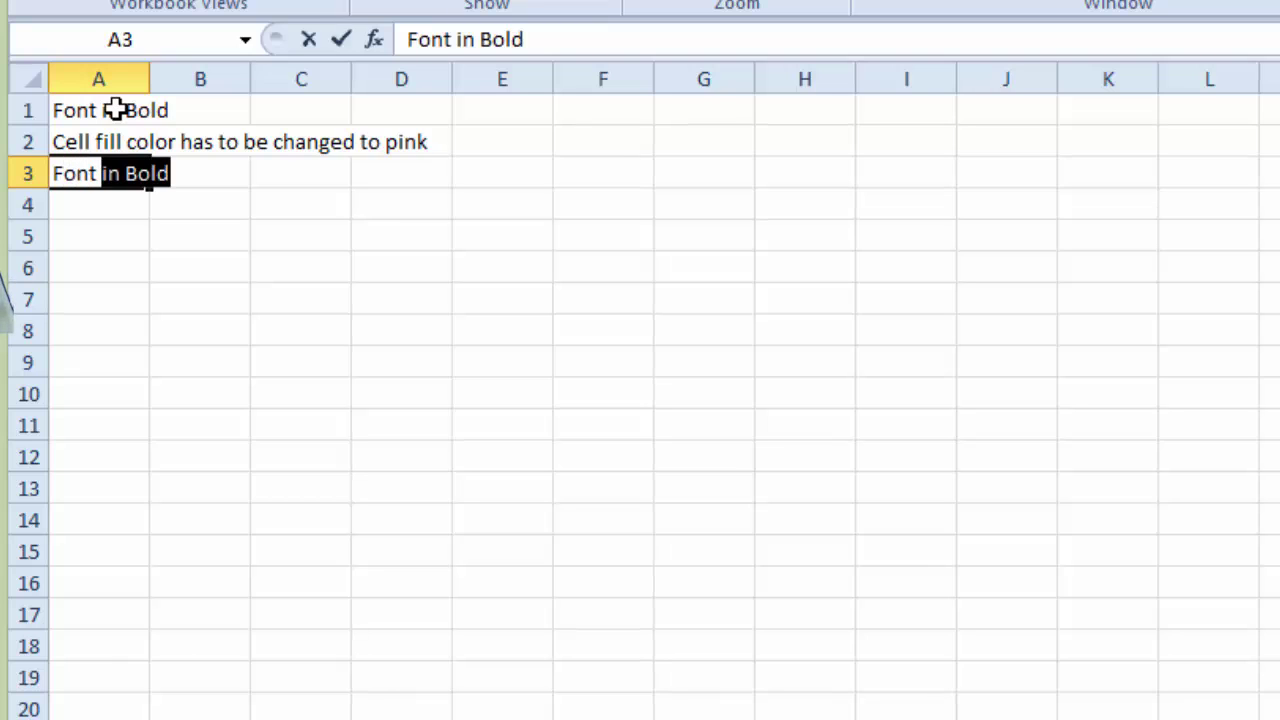
pyautogui.write('color to')
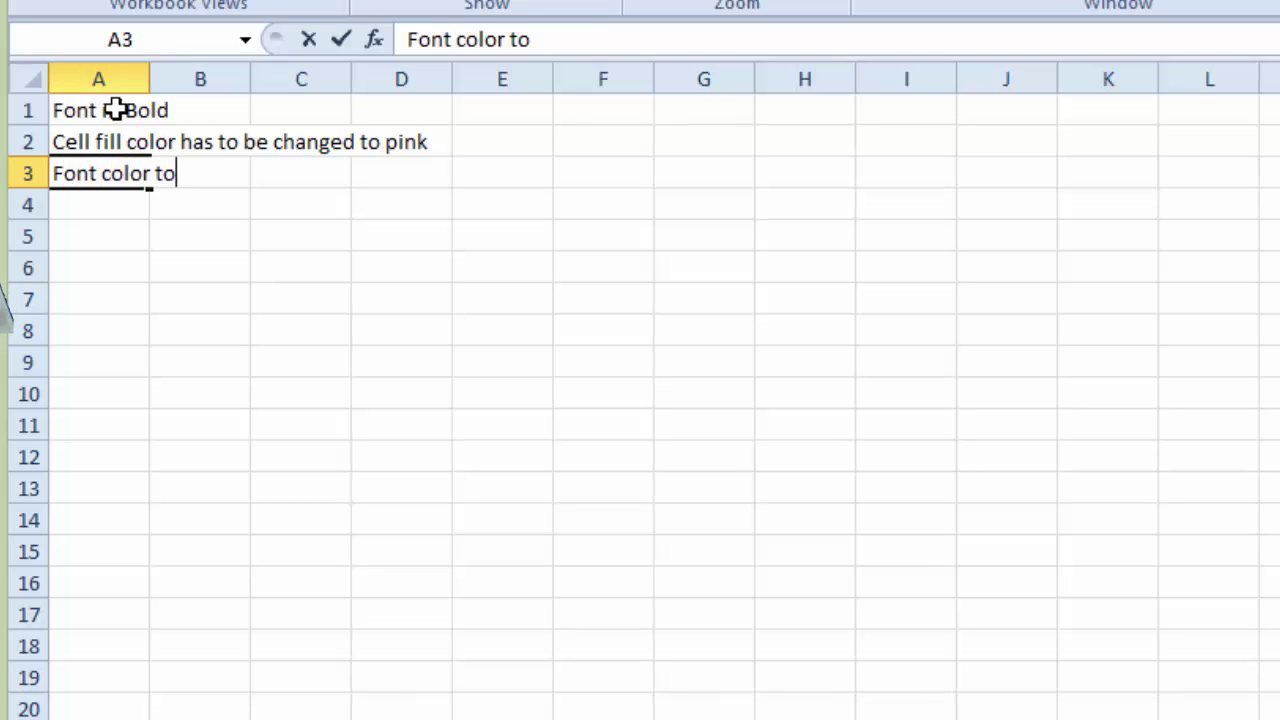
pyautogui.write(' blue')
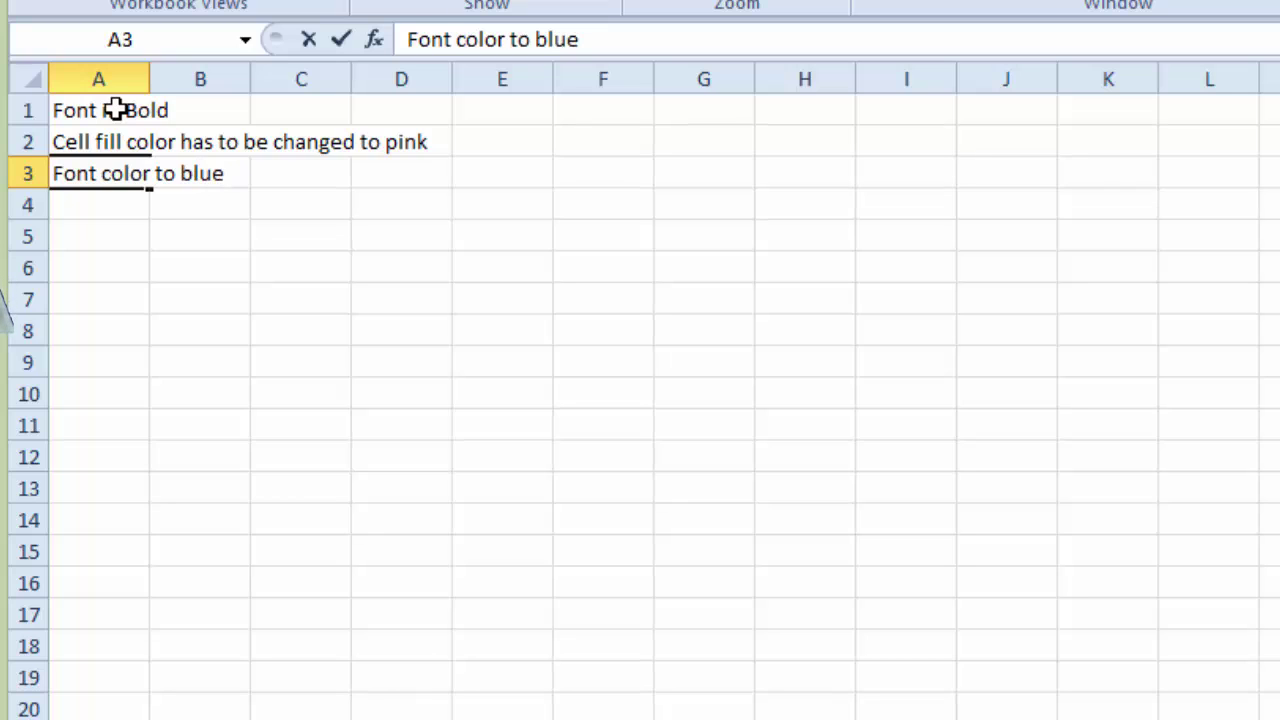
pyautogui.press('Return')
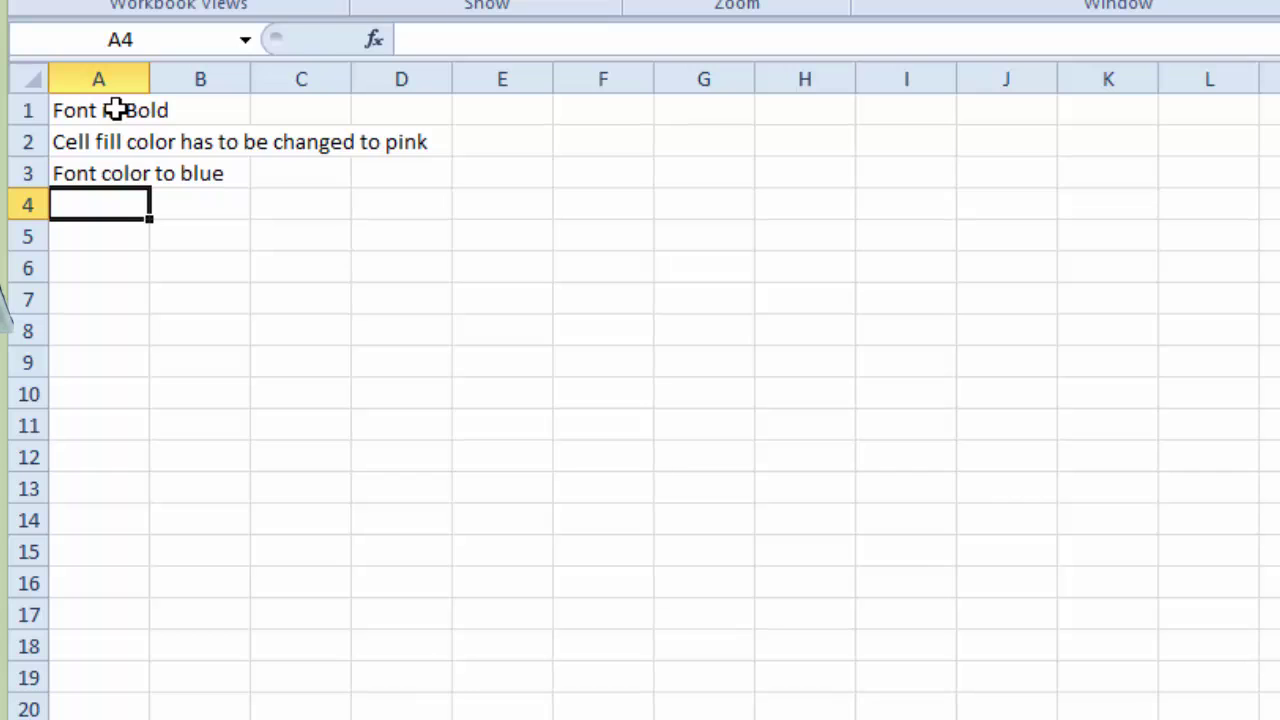
pyautogui.write('Insert')
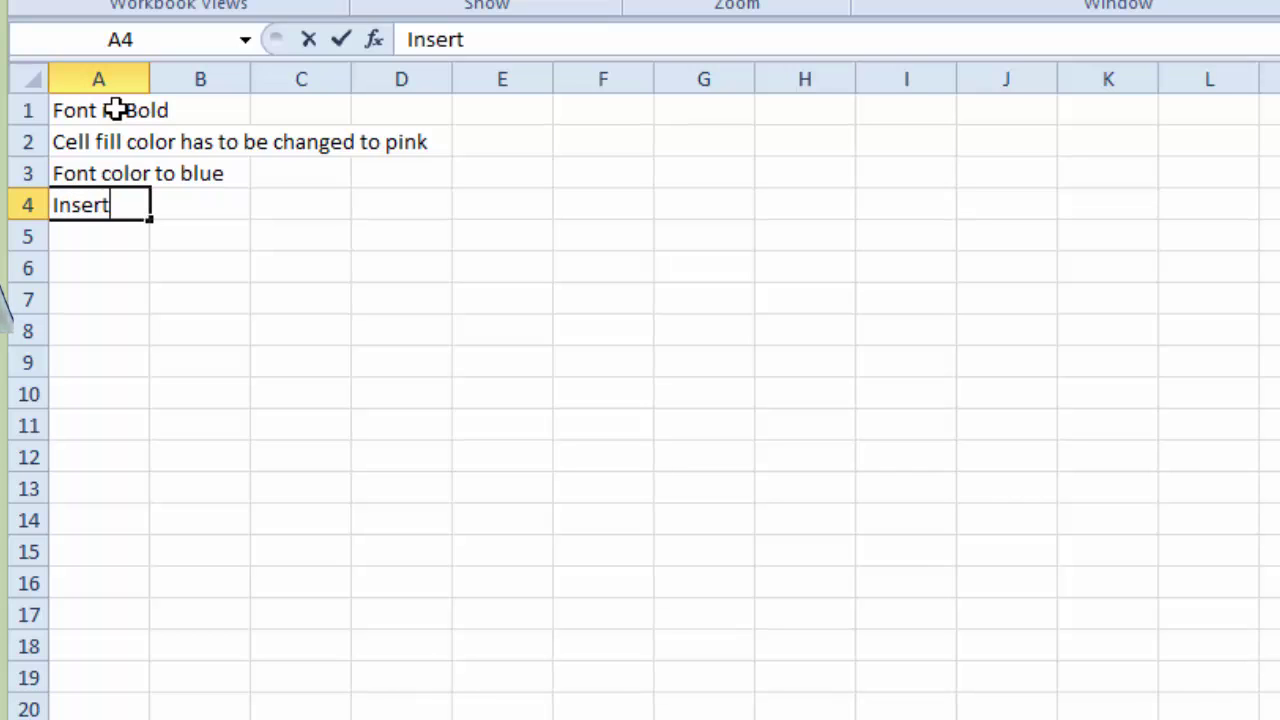
pyautogui.write(' bor')
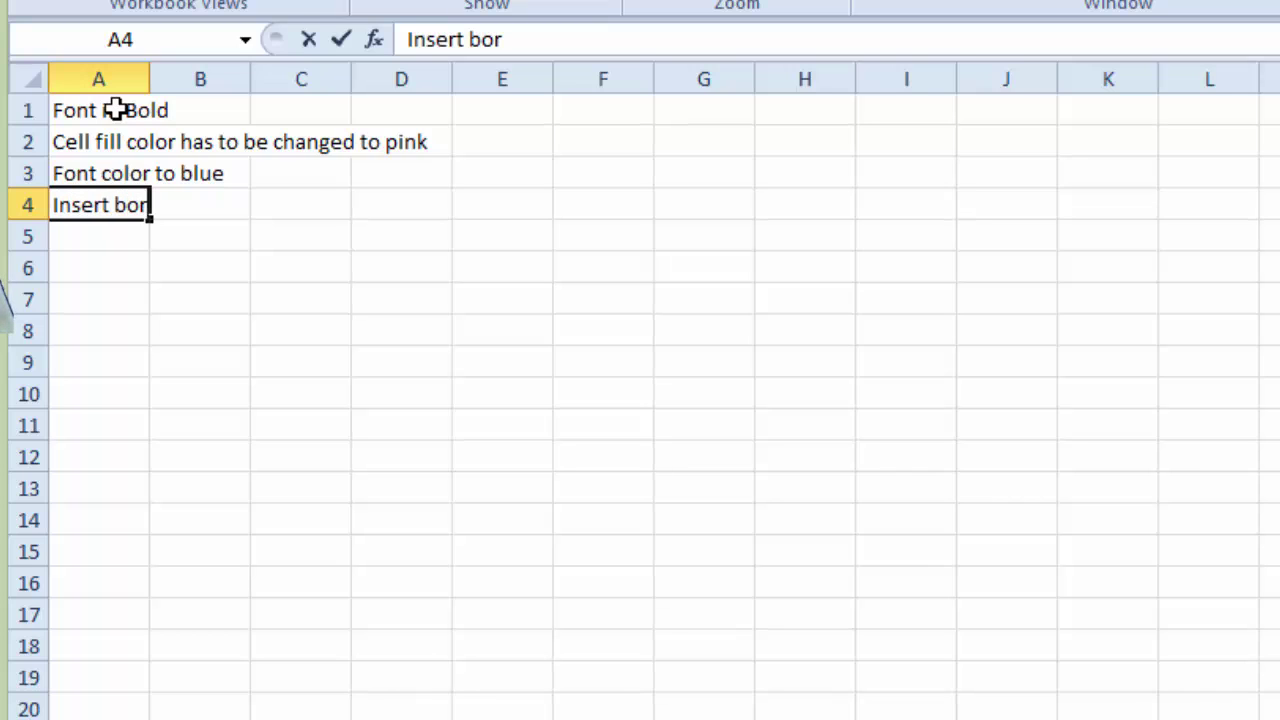
pyautogui.write('der for ')
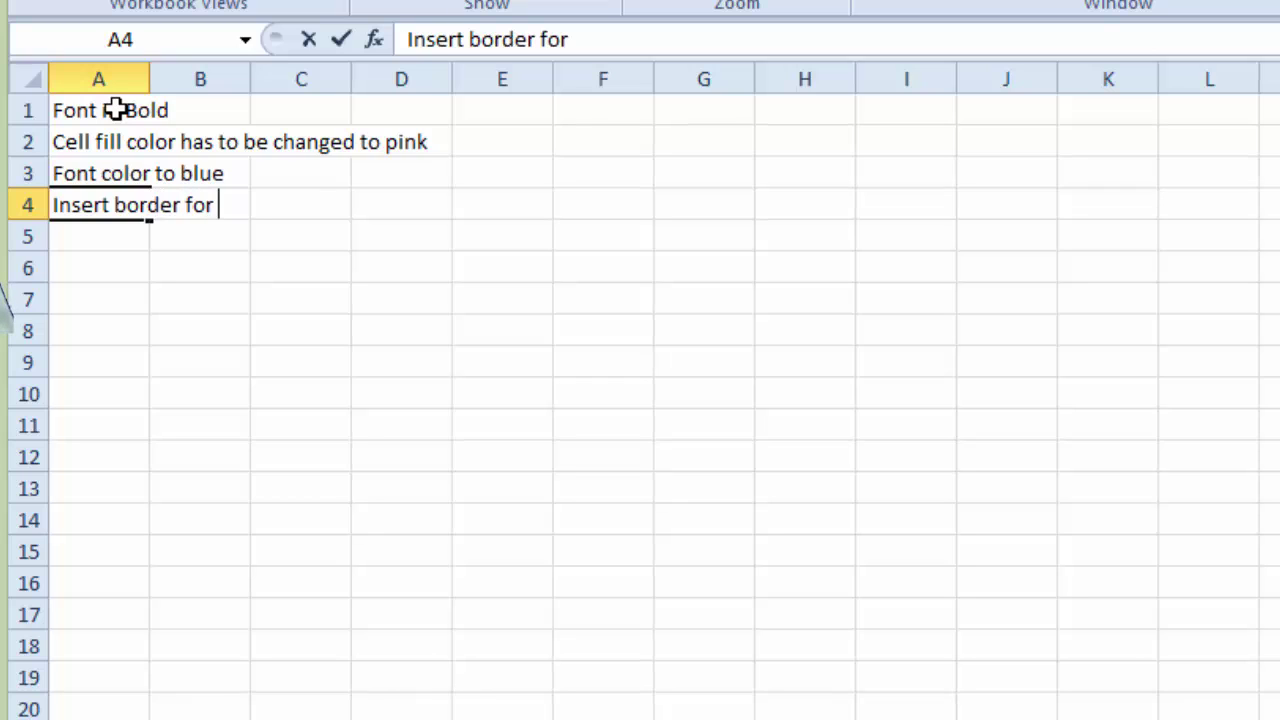
pyautogui.write('the cell')
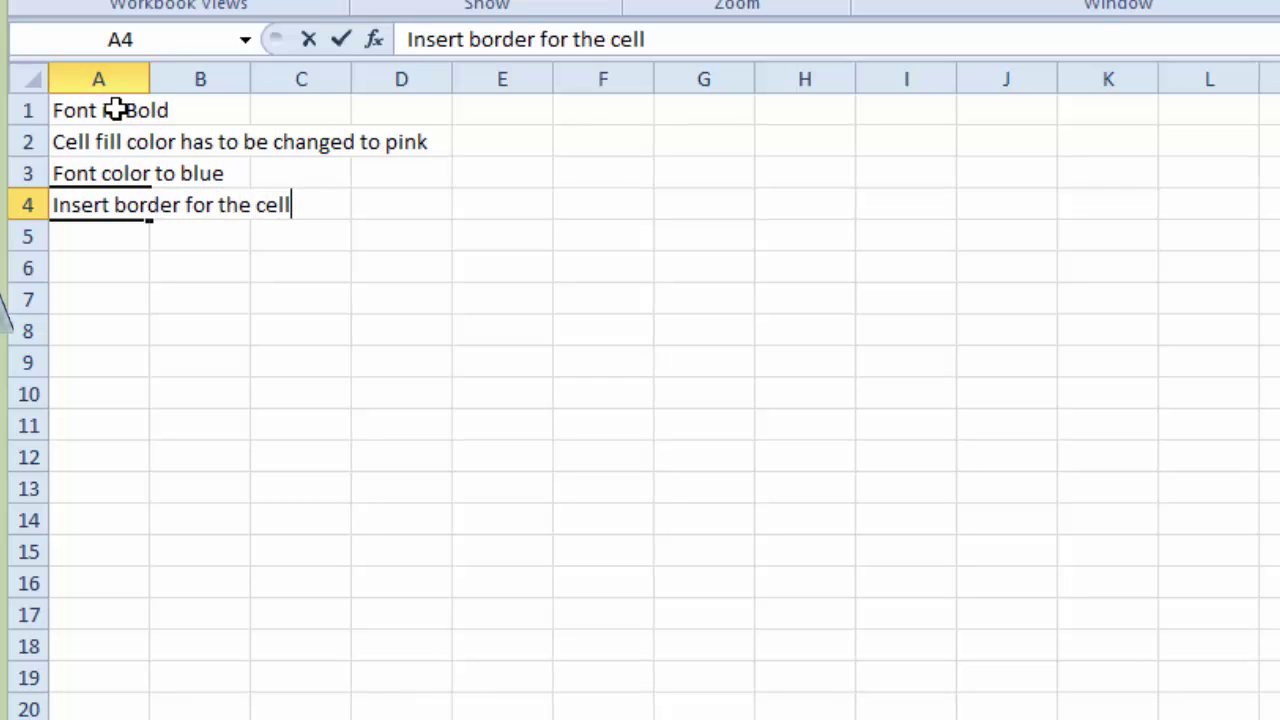
pyautogui.press('Return')
pyautogui.press('Right')
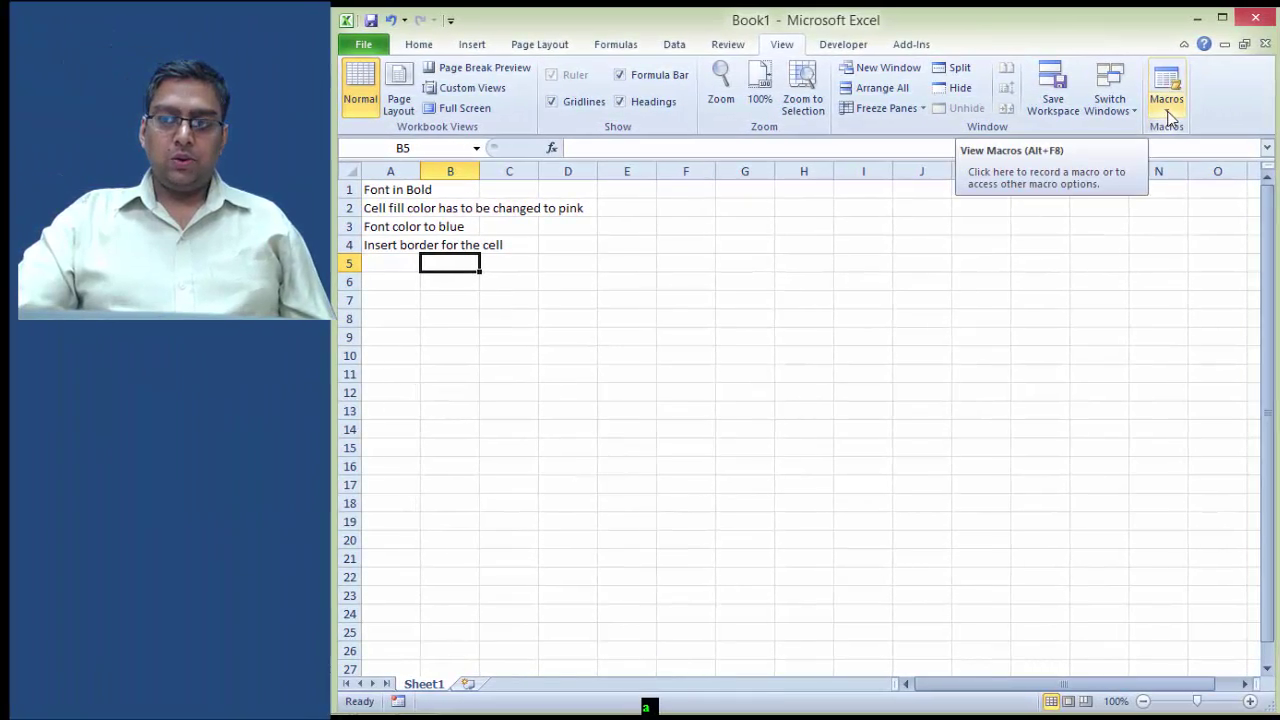
# Step: Start recording Macro2 with shortcut Ctrl+w, stored in This Workbook
pyautogui.click(1165, 111)
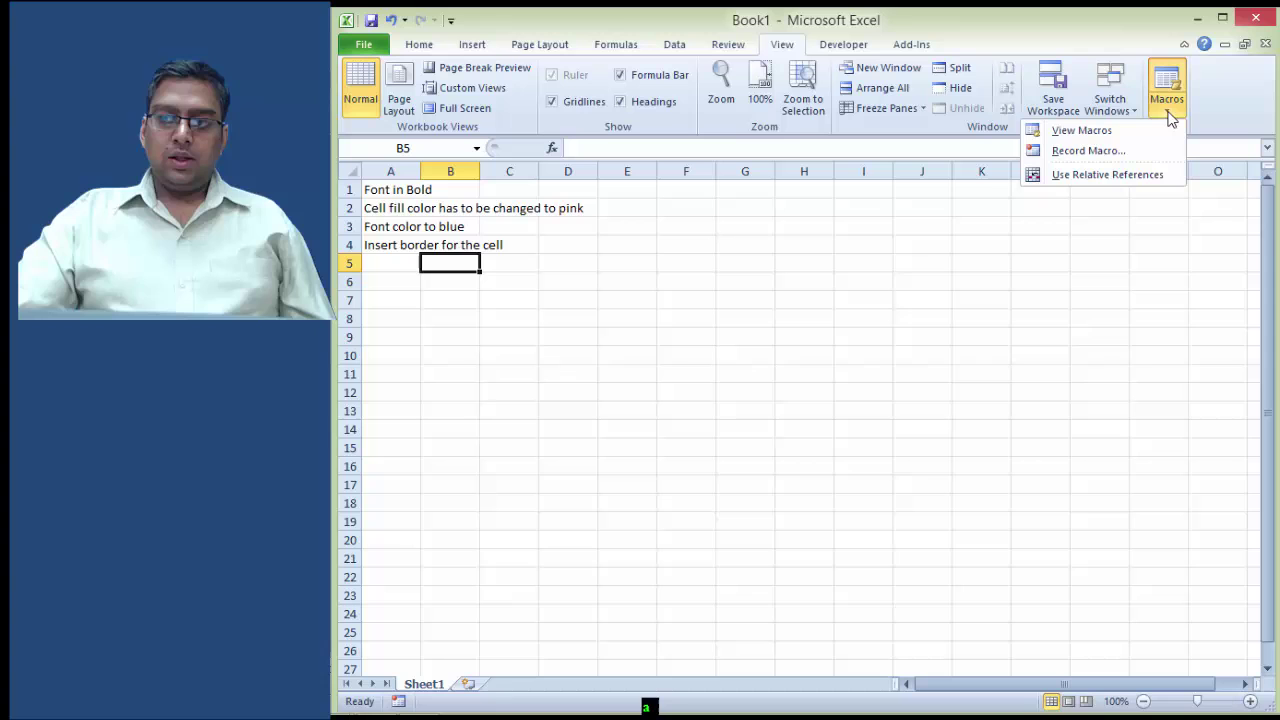
pyautogui.click(1072, 149)
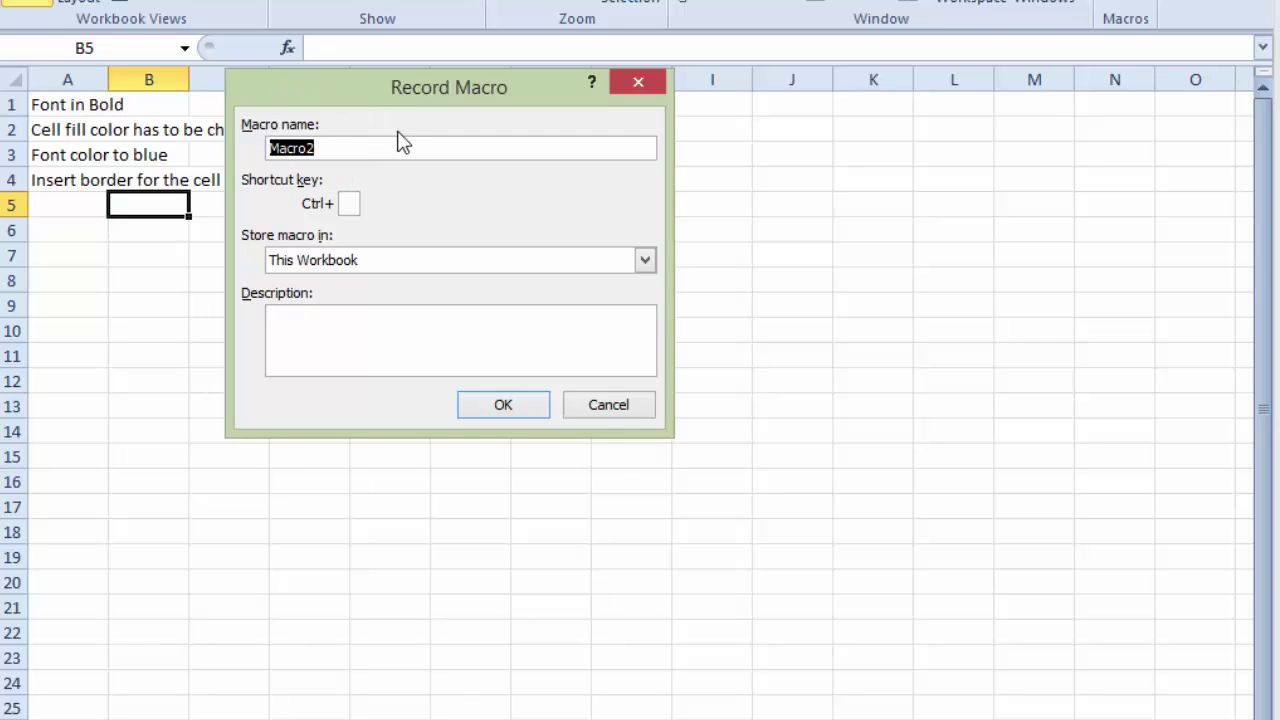
pyautogui.click(349, 203)
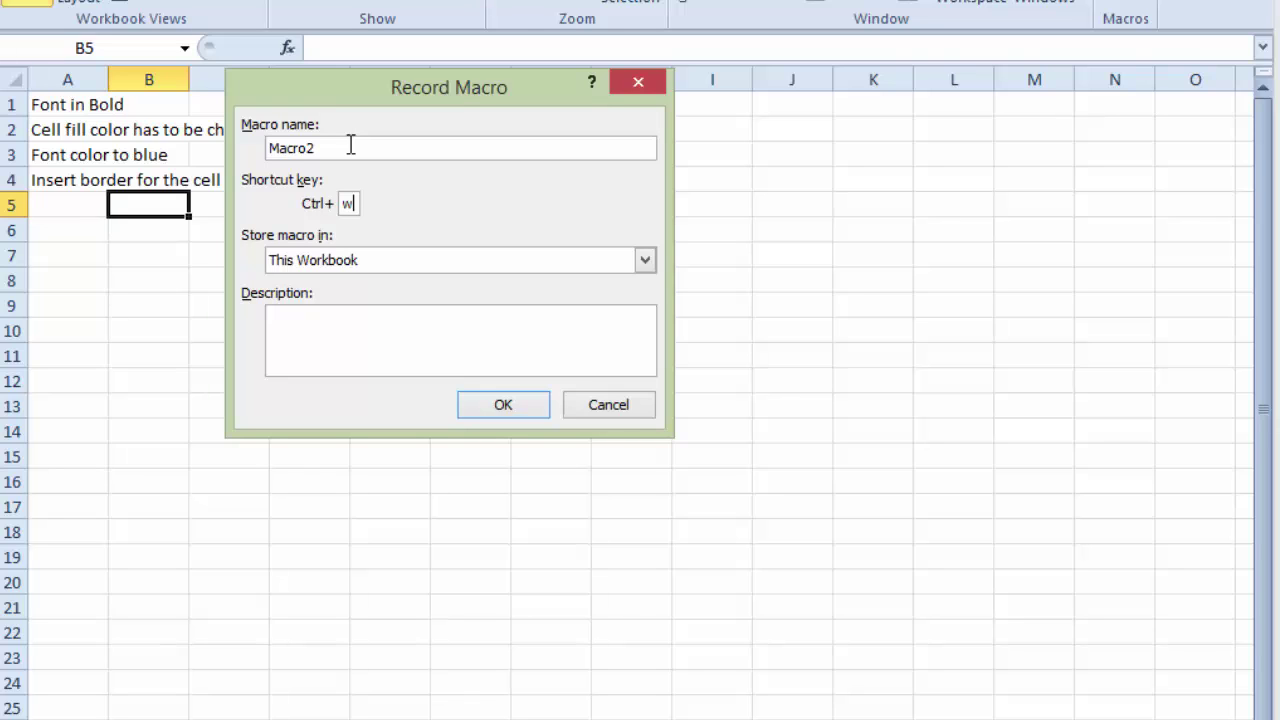
pyautogui.click(648, 261)
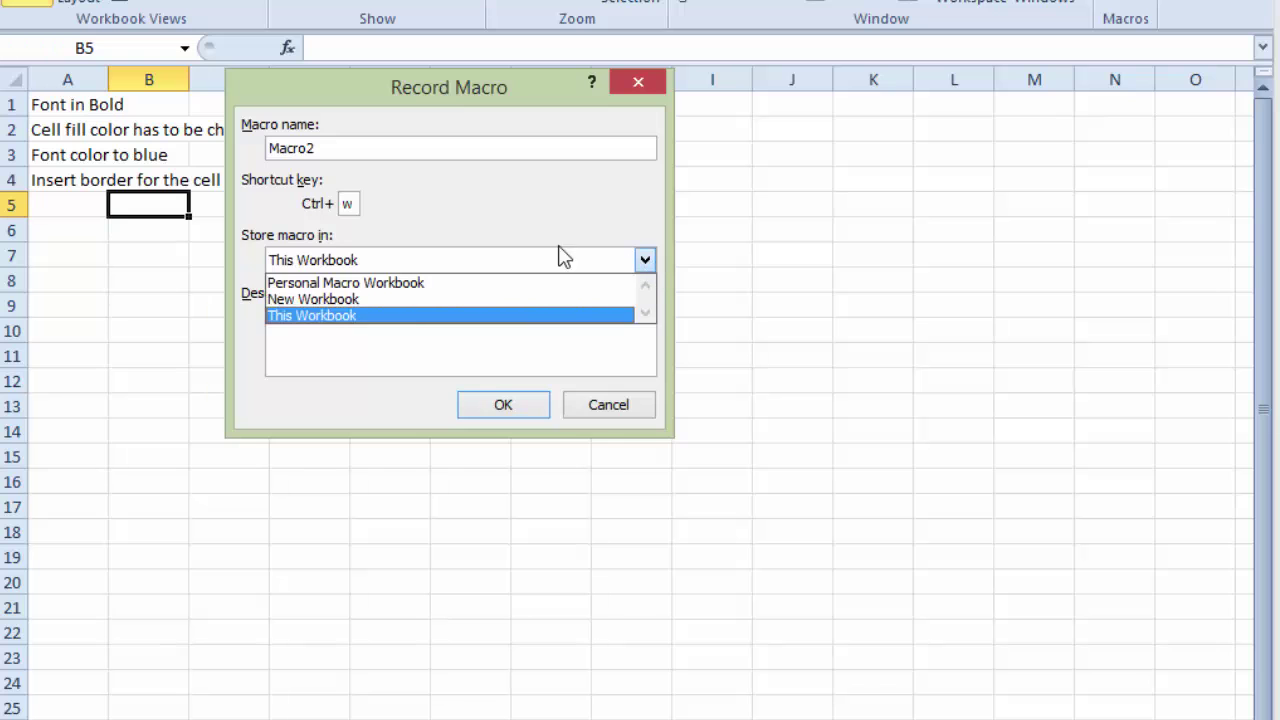
pyautogui.click(343, 318)
pyautogui.click(499, 406)
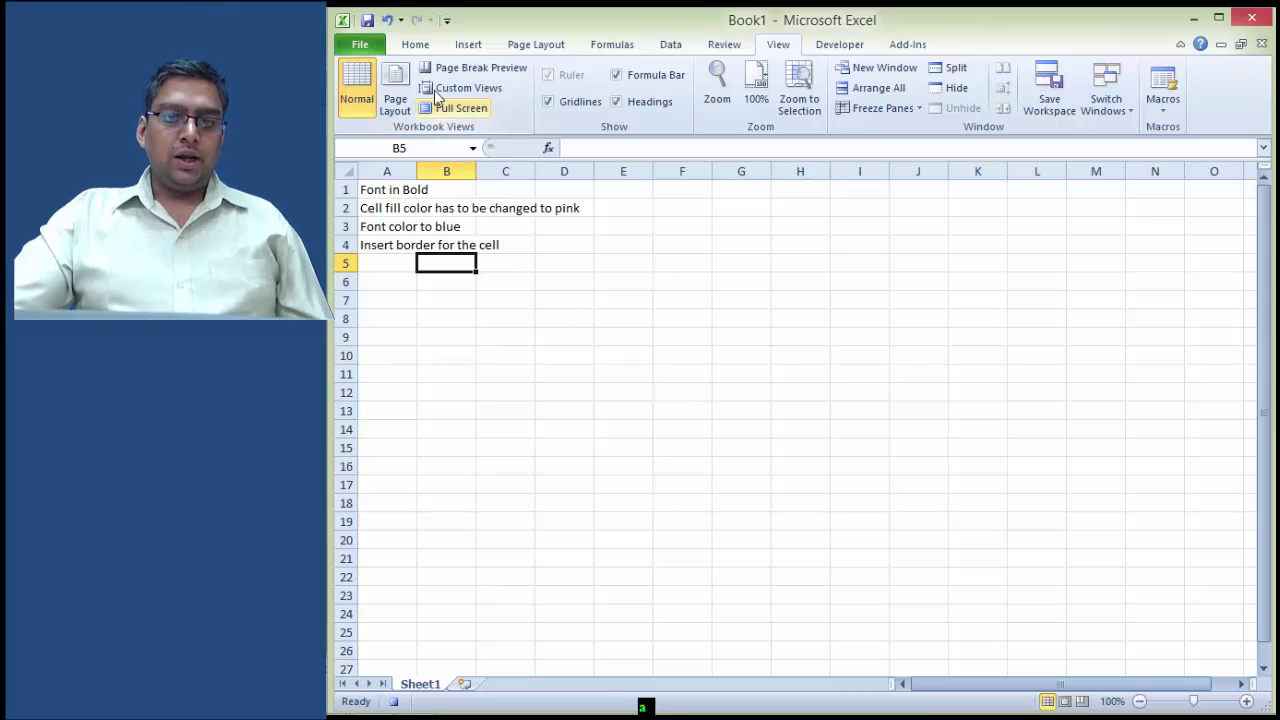
# Step: Format cell B5 with pink fill, blue font and borders on all sides
pyautogui.click(415, 45)
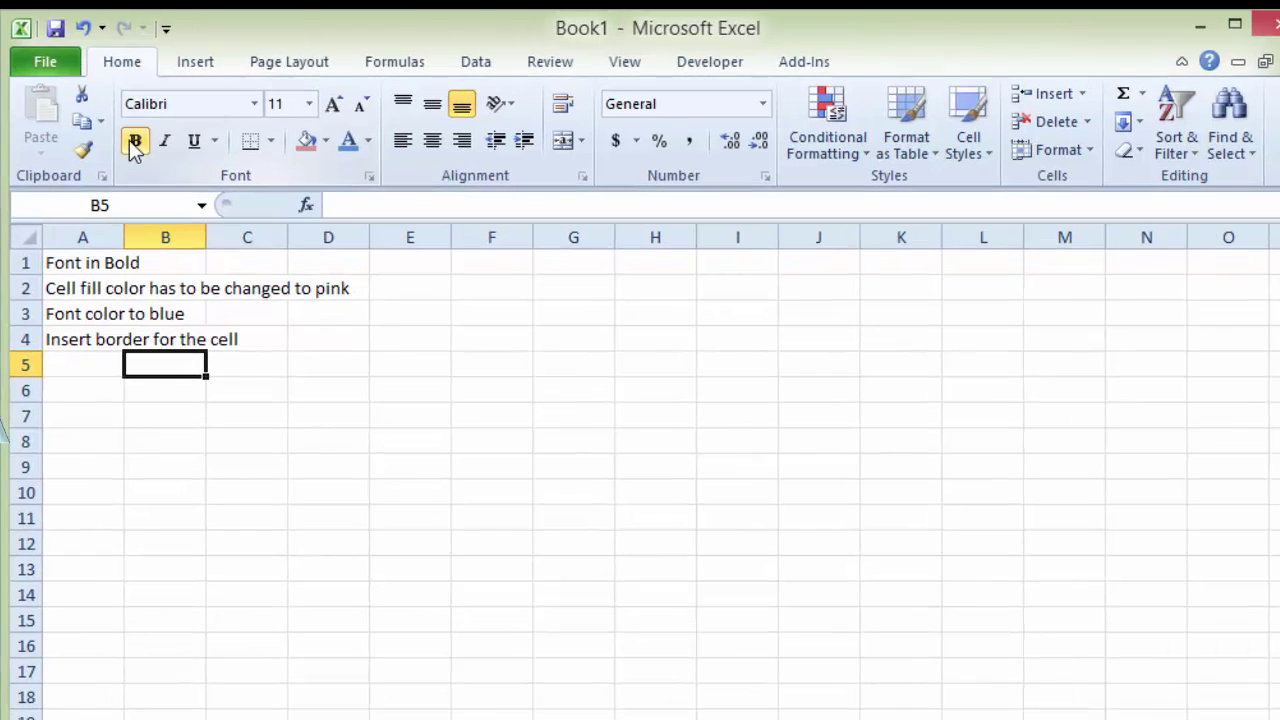
pyautogui.click(325, 143)
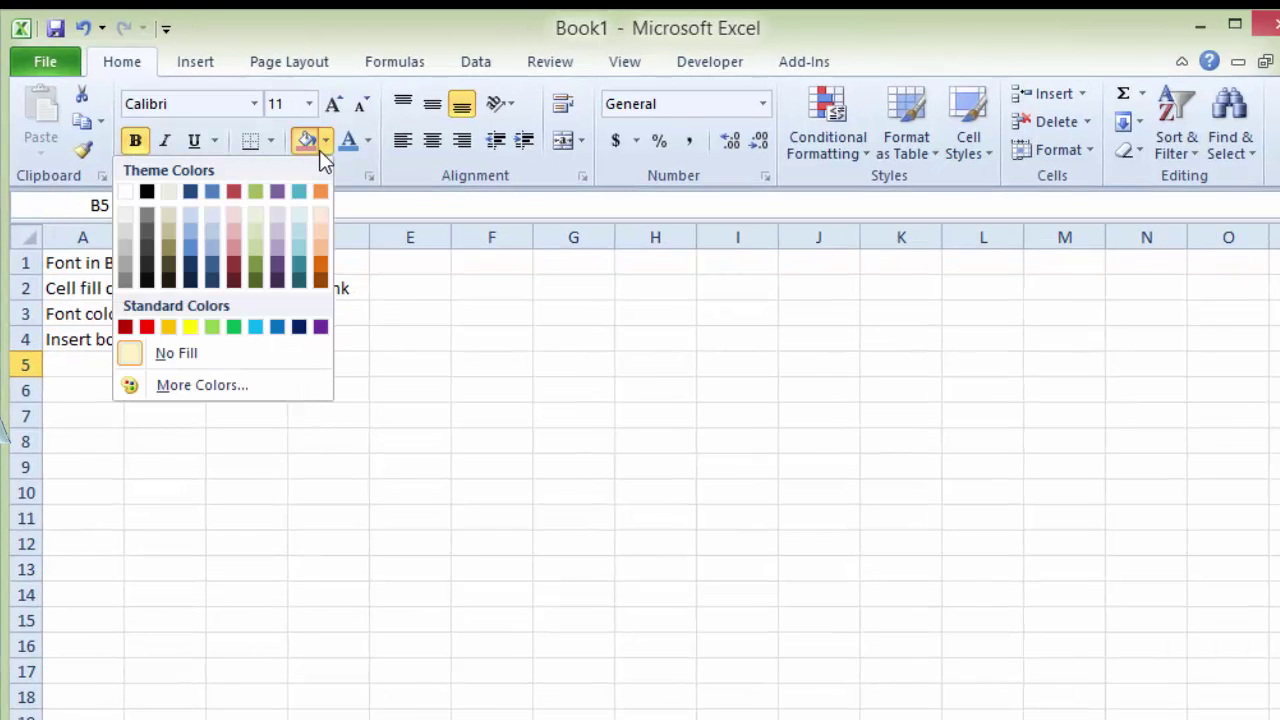
pyautogui.click(236, 250)
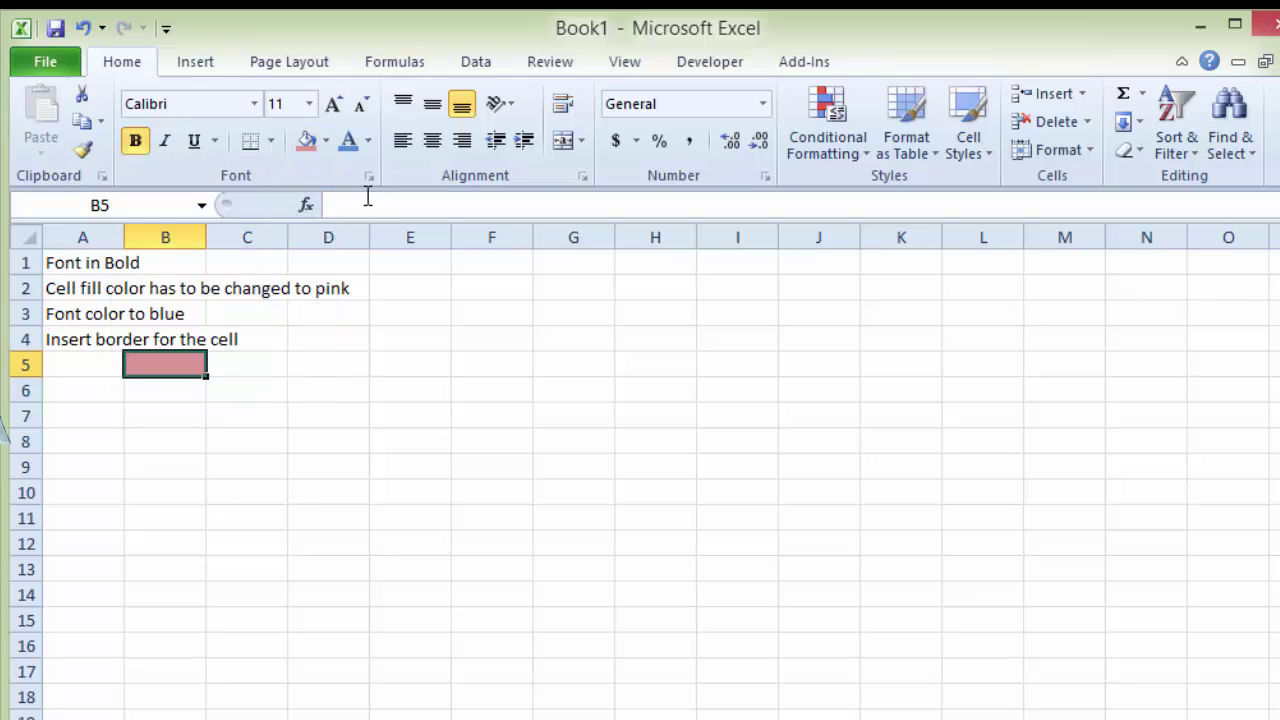
pyautogui.click(369, 141)
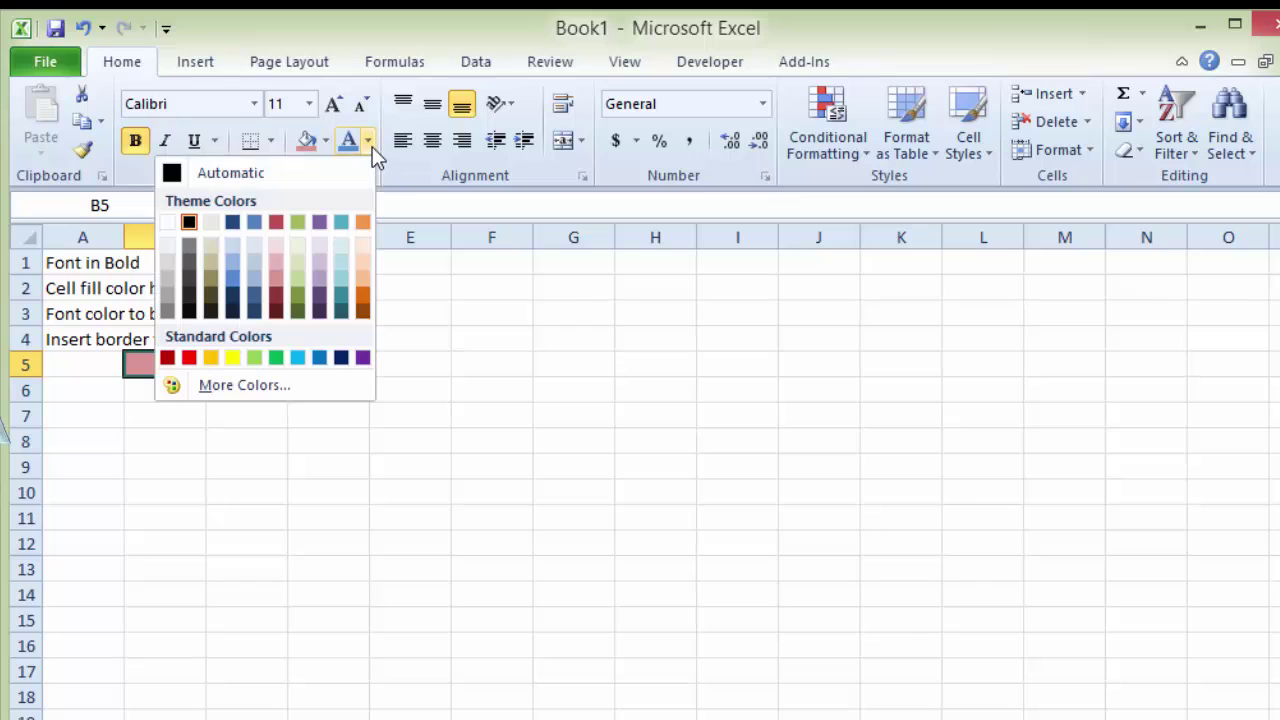
pyautogui.click(236, 280)
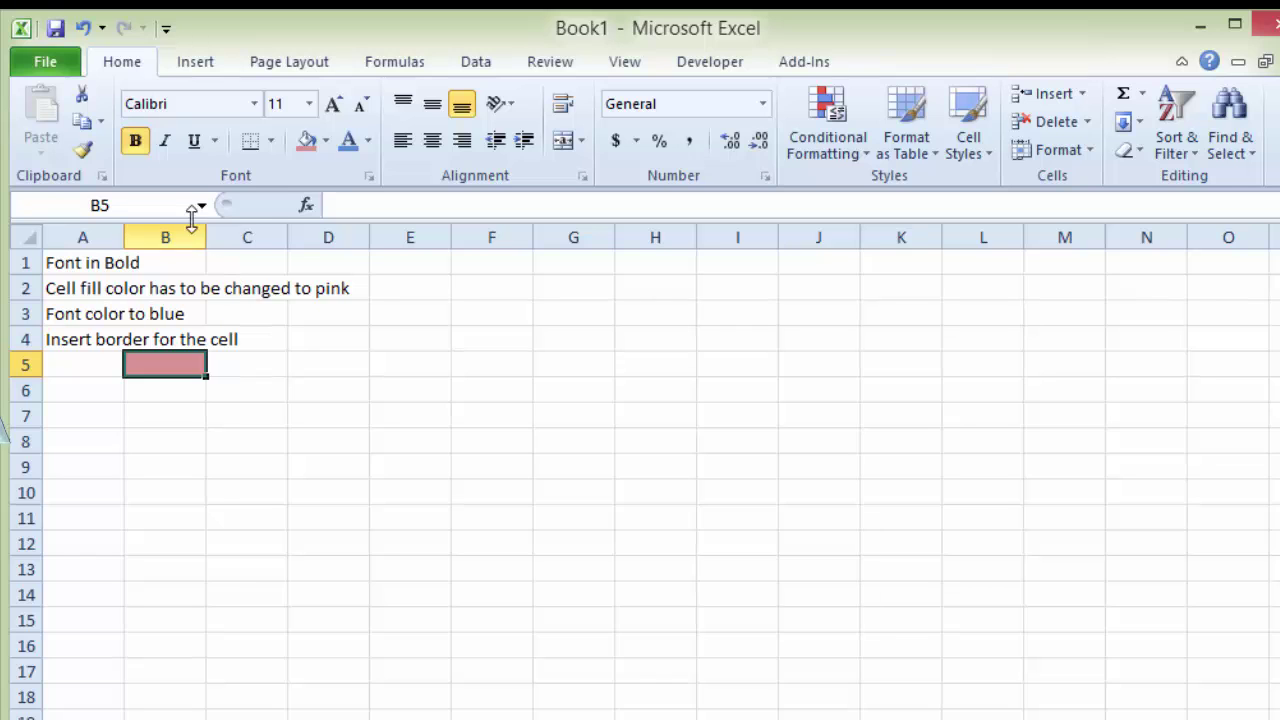
pyautogui.click(273, 142)
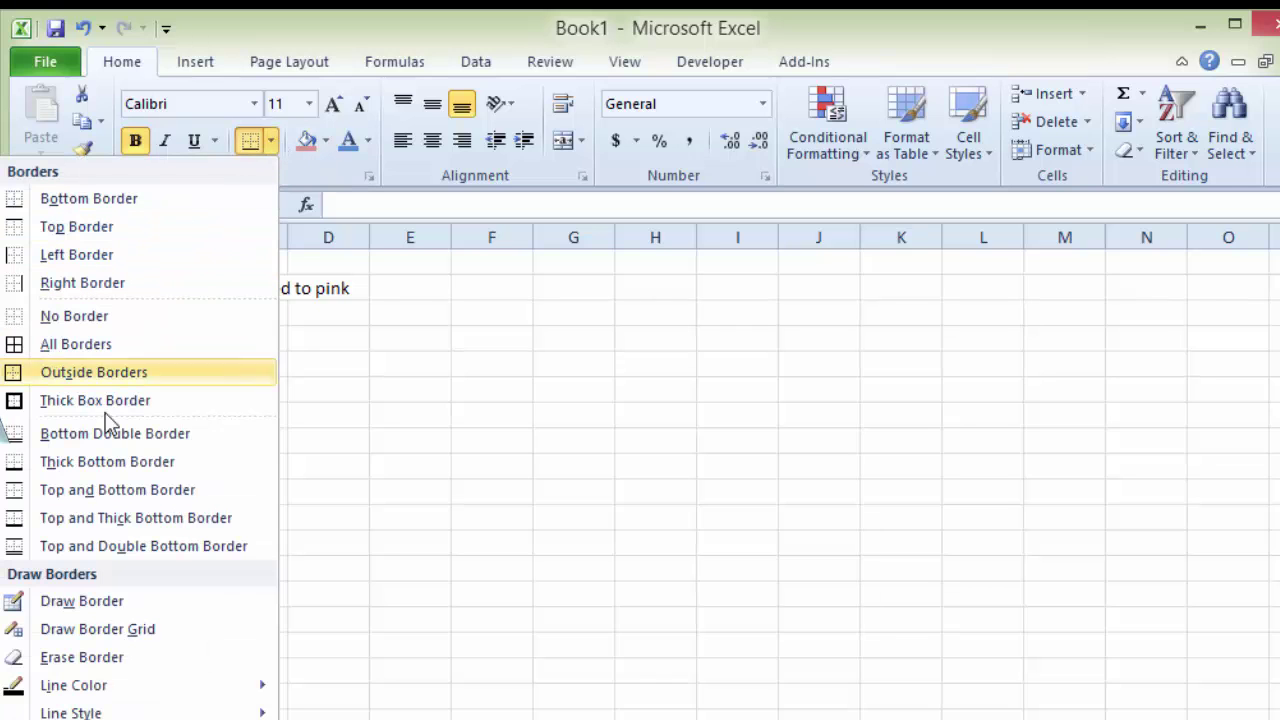
pyautogui.click(134, 352)
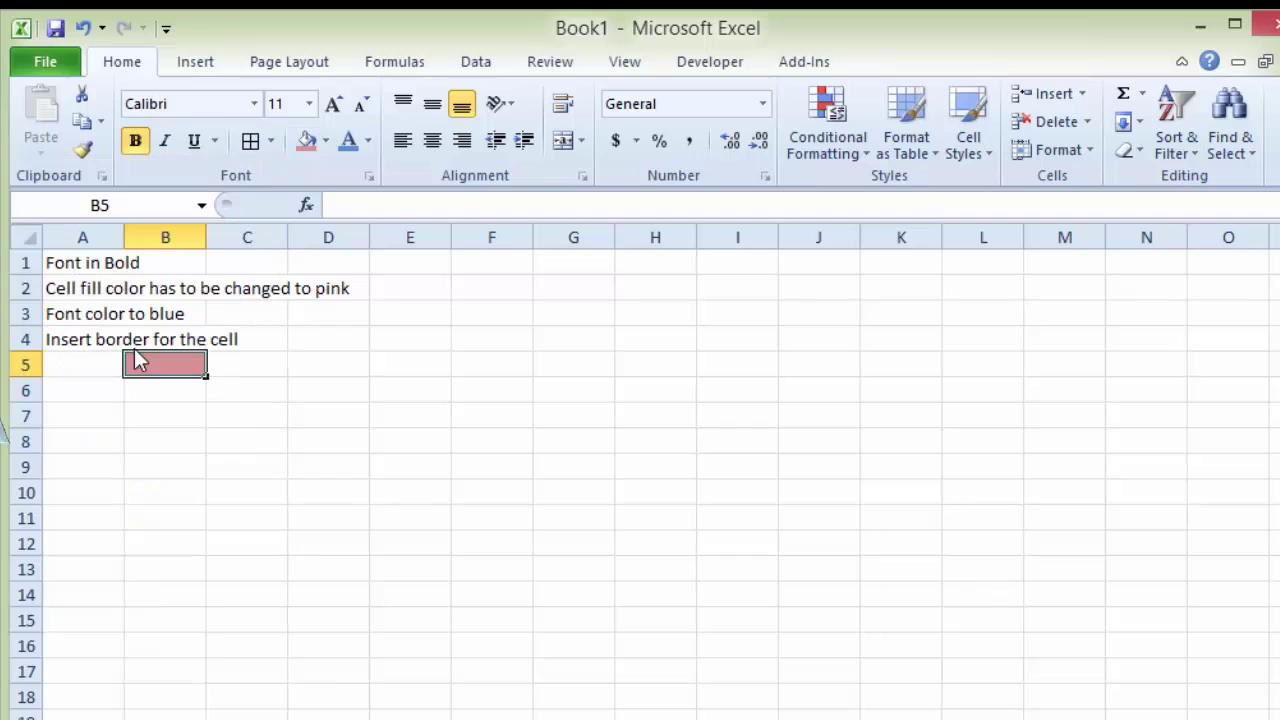
# Step: Stop recording the Macro2 formatting macro
pyautogui.click(626, 66)
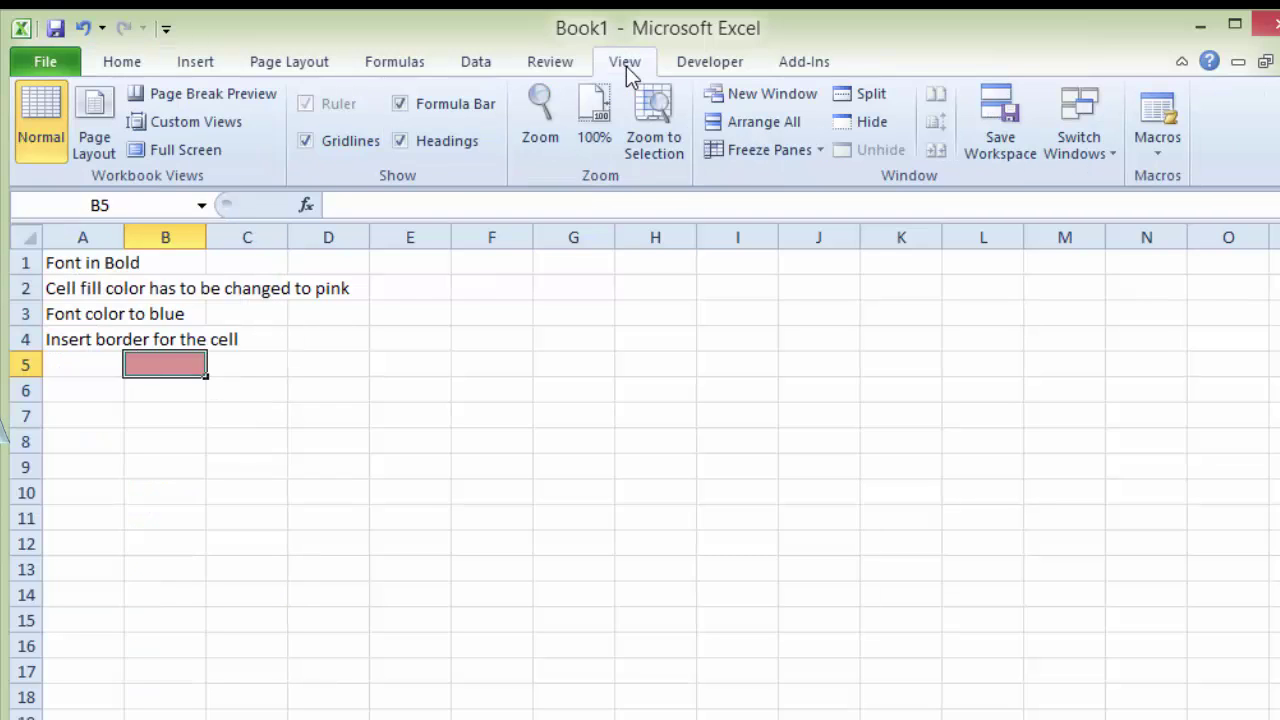
pyautogui.click(1155, 160)
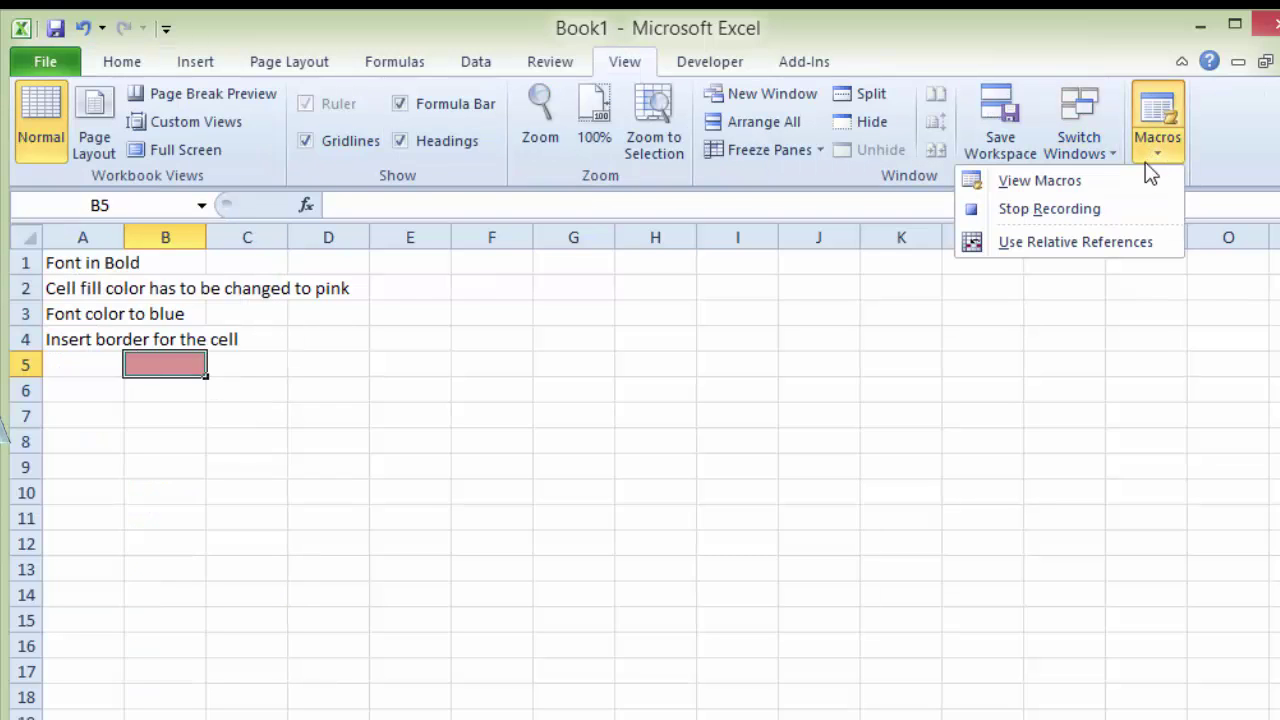
pyautogui.click(1049, 209)
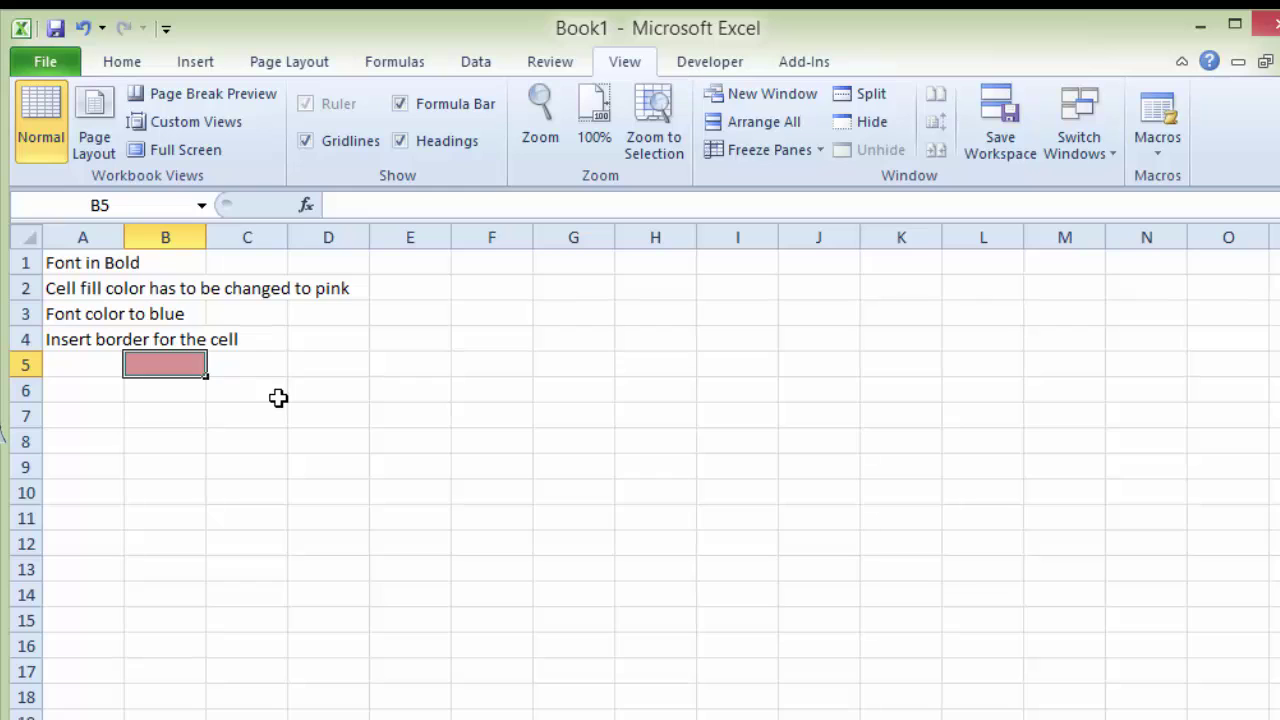
# Step: Enter a first name in D6 and run Macro2 on it from the macro list
pyautogui.click(310, 391)
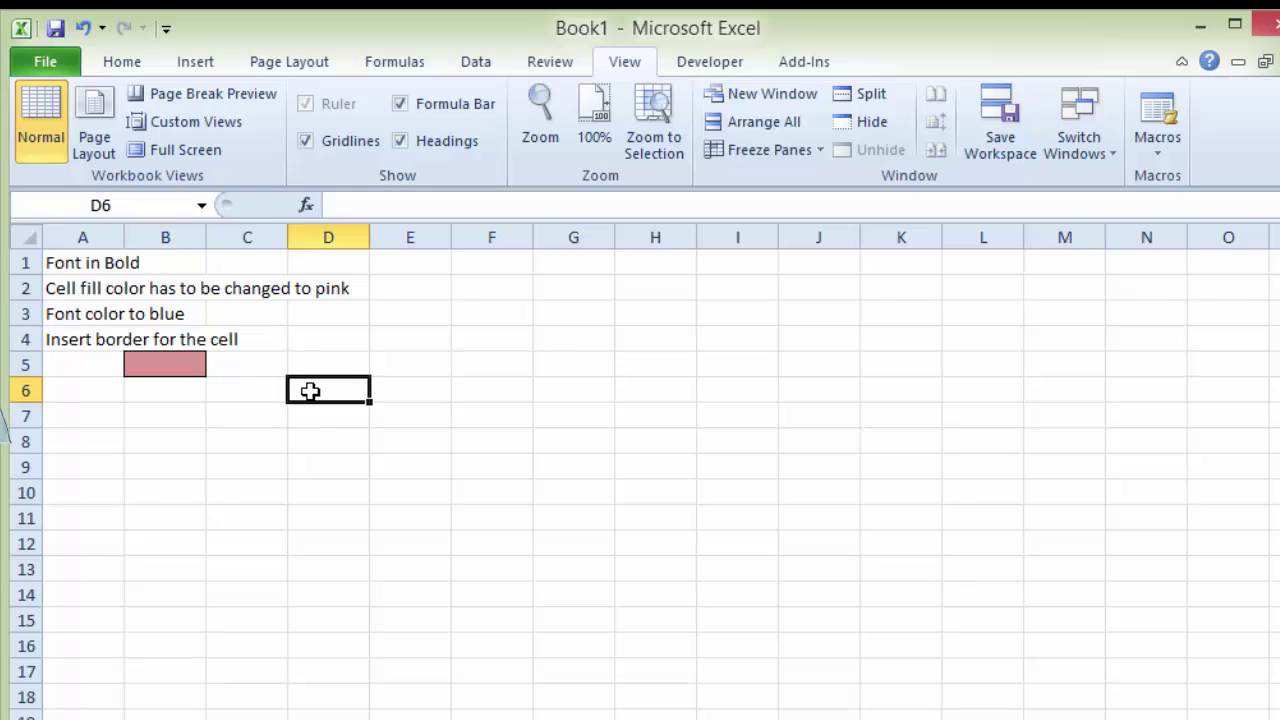
pyautogui.write('Ashwa')
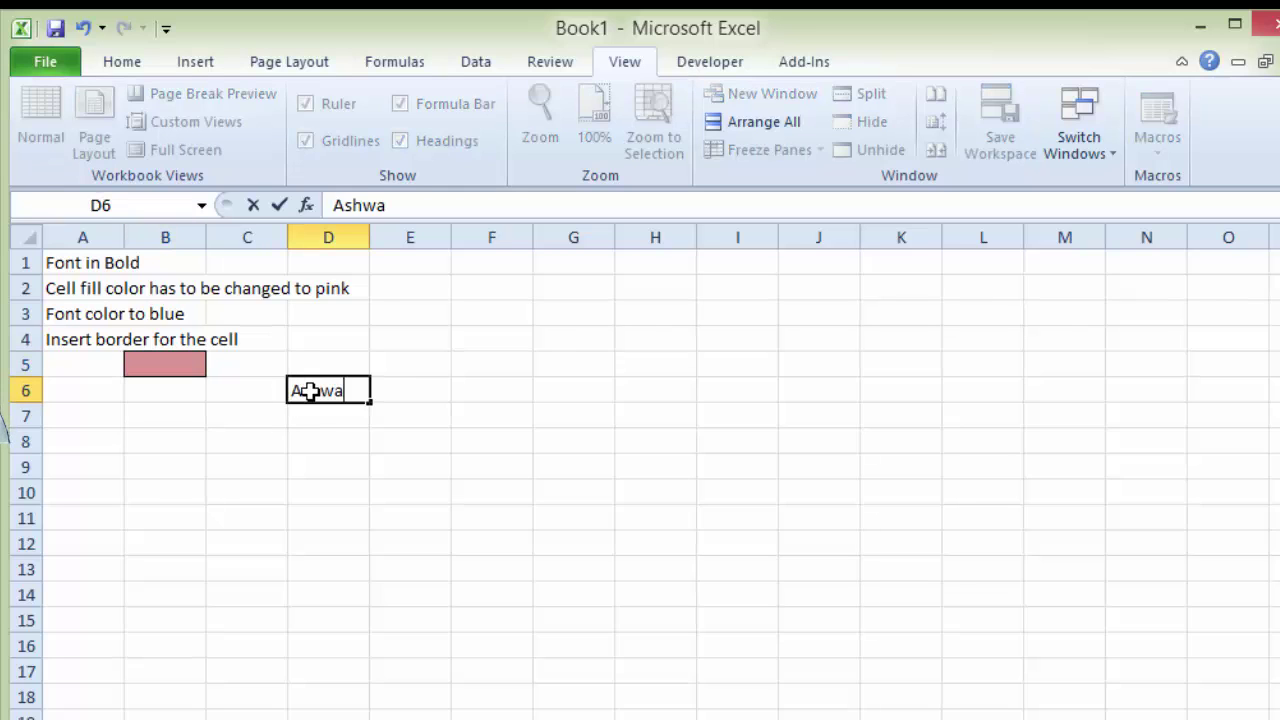
pyautogui.write('ni')
pyautogui.hotkey('ctrl', 'Return')
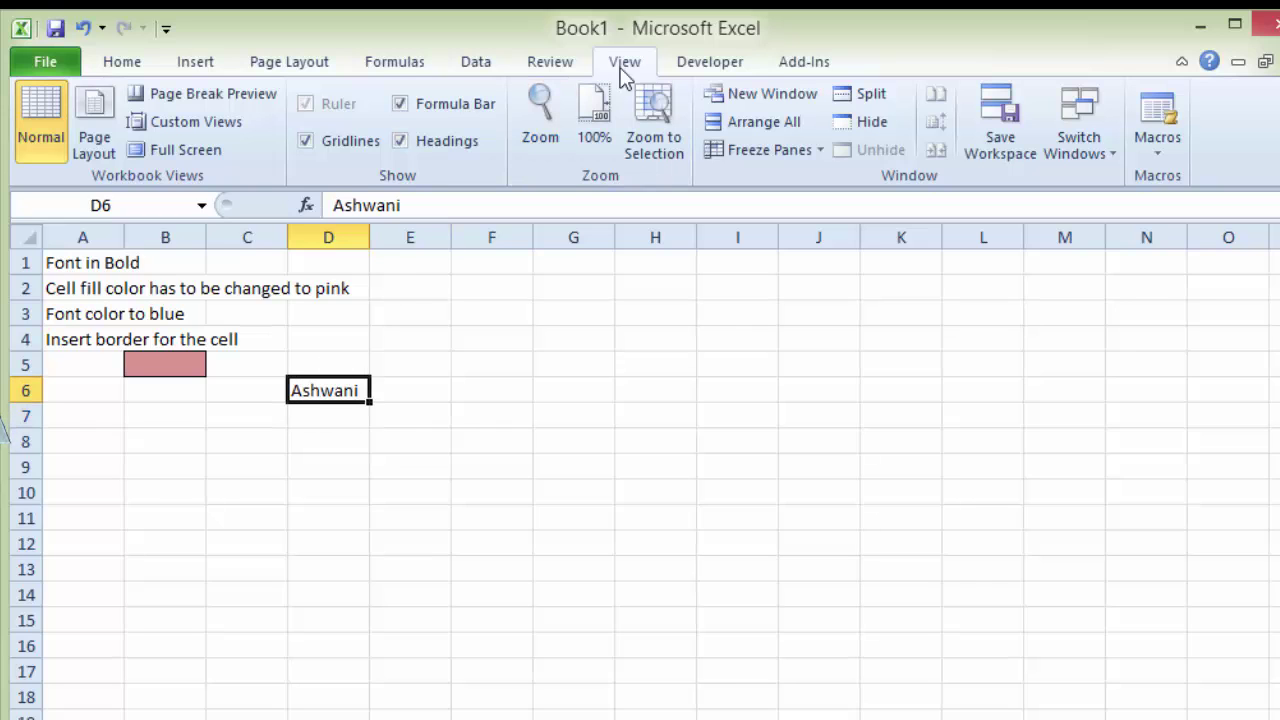
pyautogui.click(1152, 150)
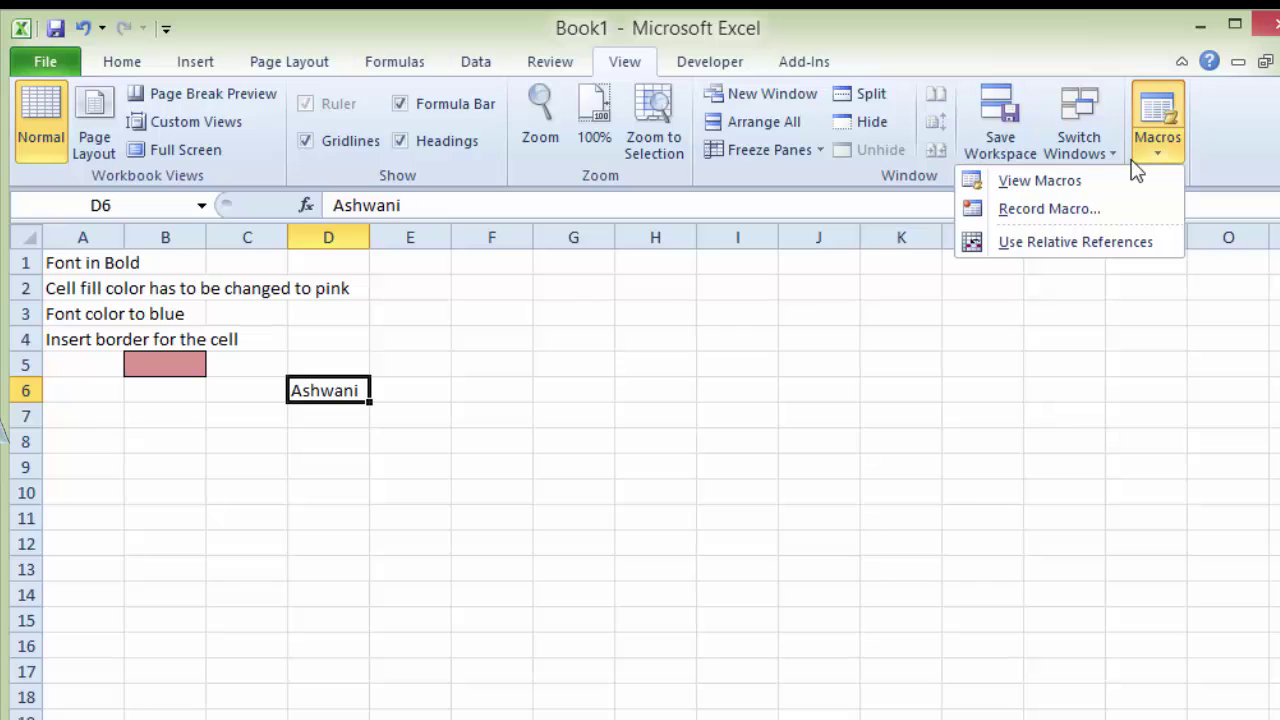
pyautogui.click(1082, 179)
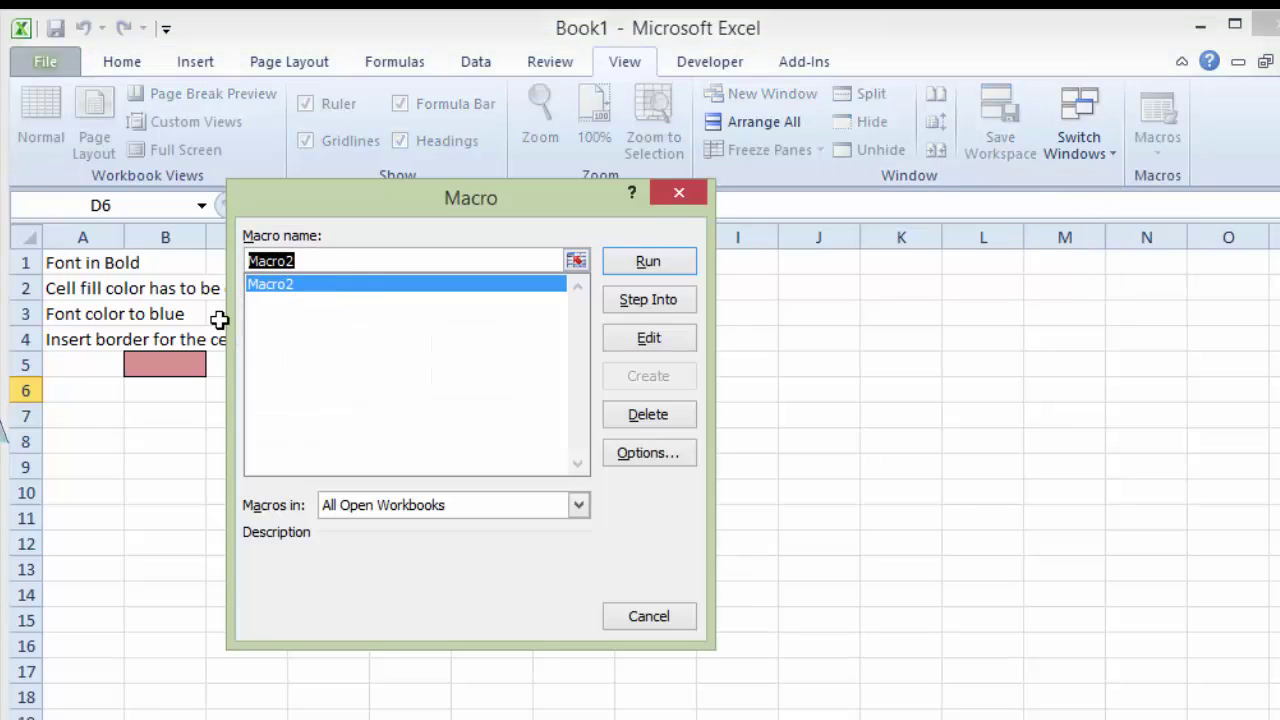
pyautogui.click(649, 262)
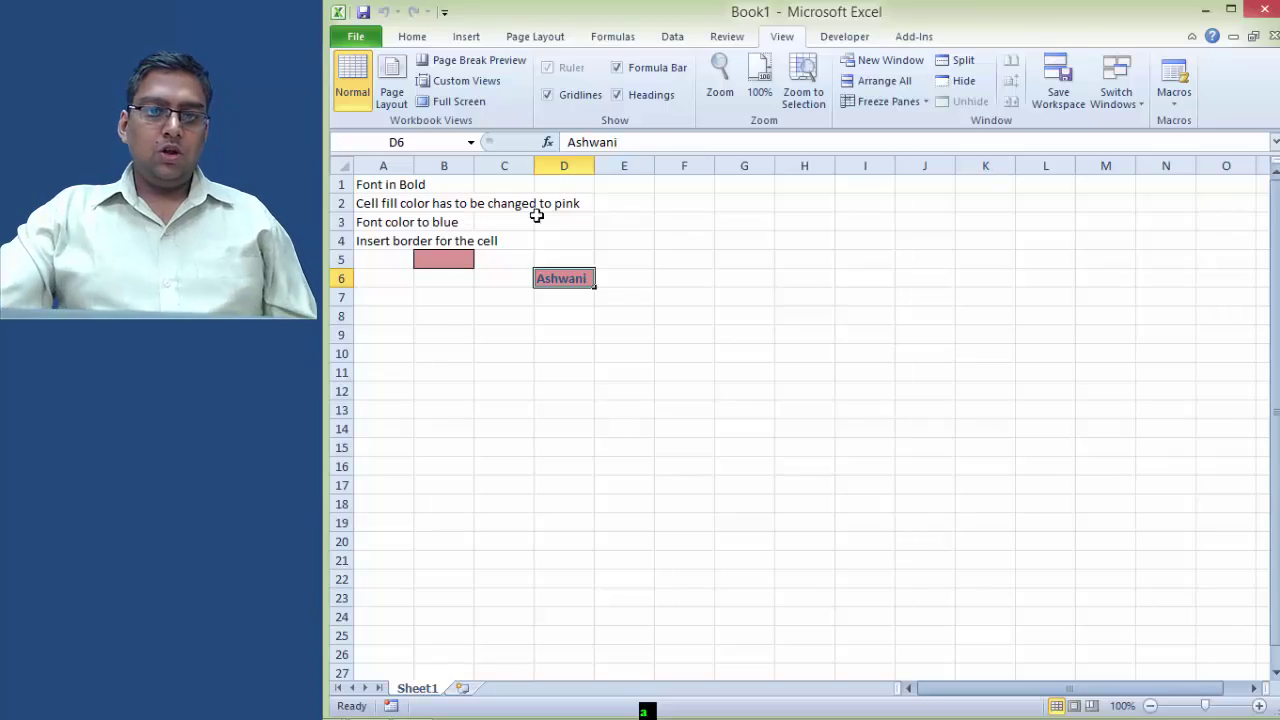
# Step: Add Macro2 to the Quick Access Toolbar with a smiley icon via Excel Options
pyautogui.click(355, 36)
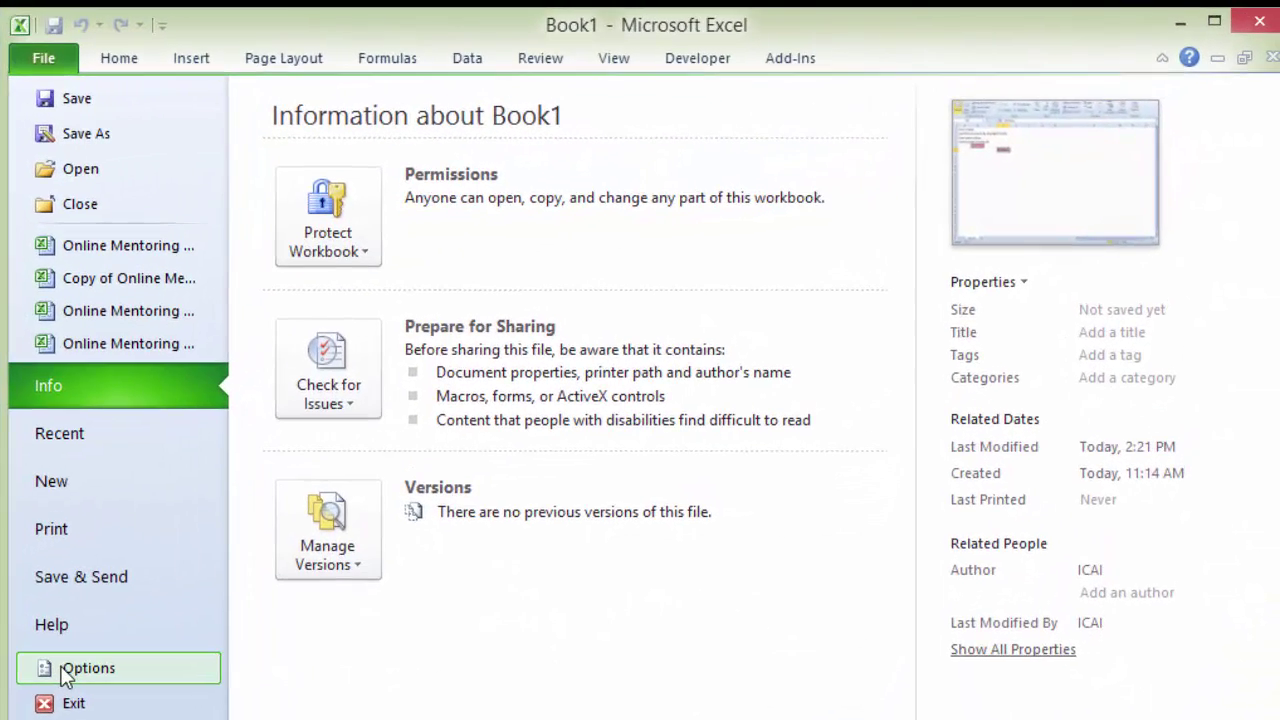
pyautogui.click(87, 668)
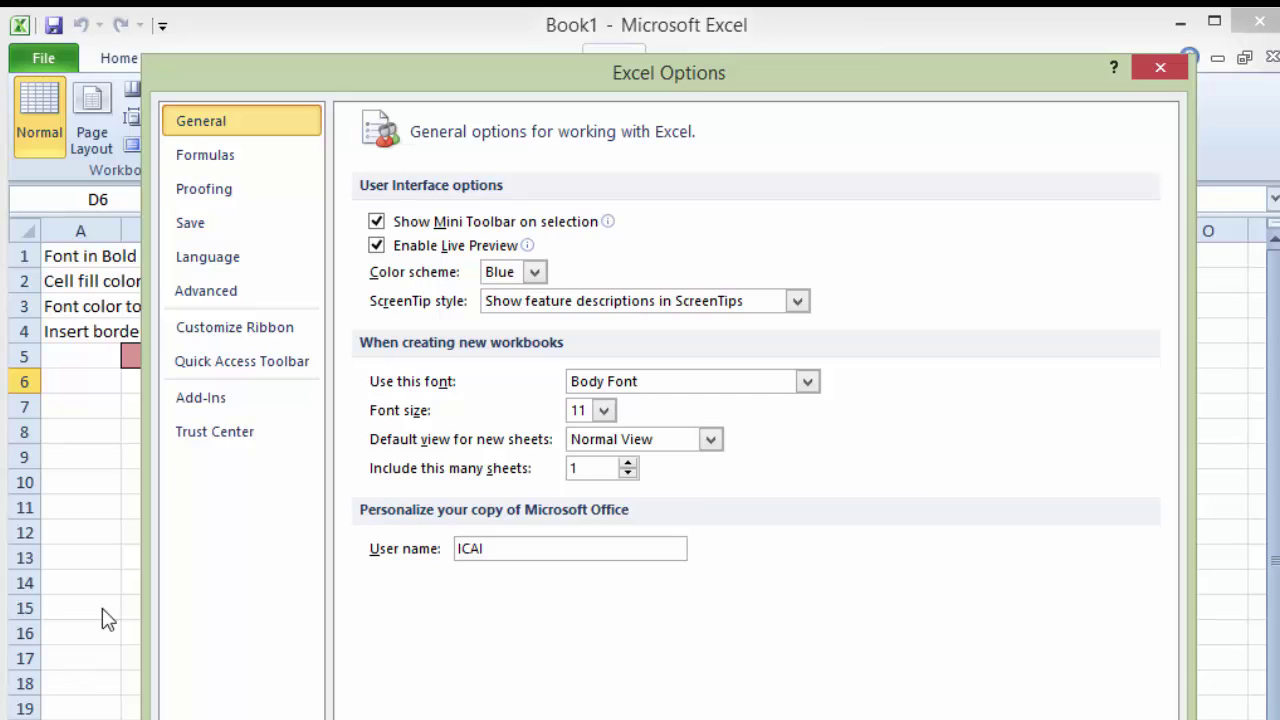
pyautogui.click(284, 362)
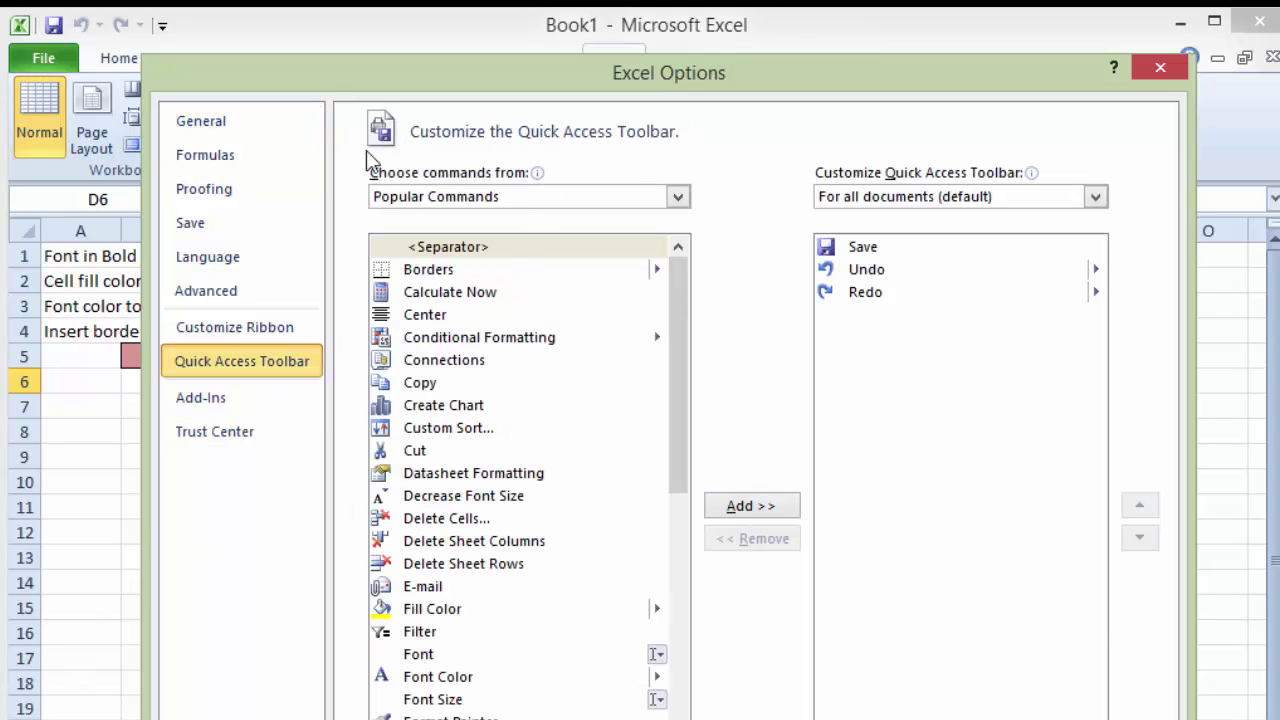
pyautogui.click(678, 197)
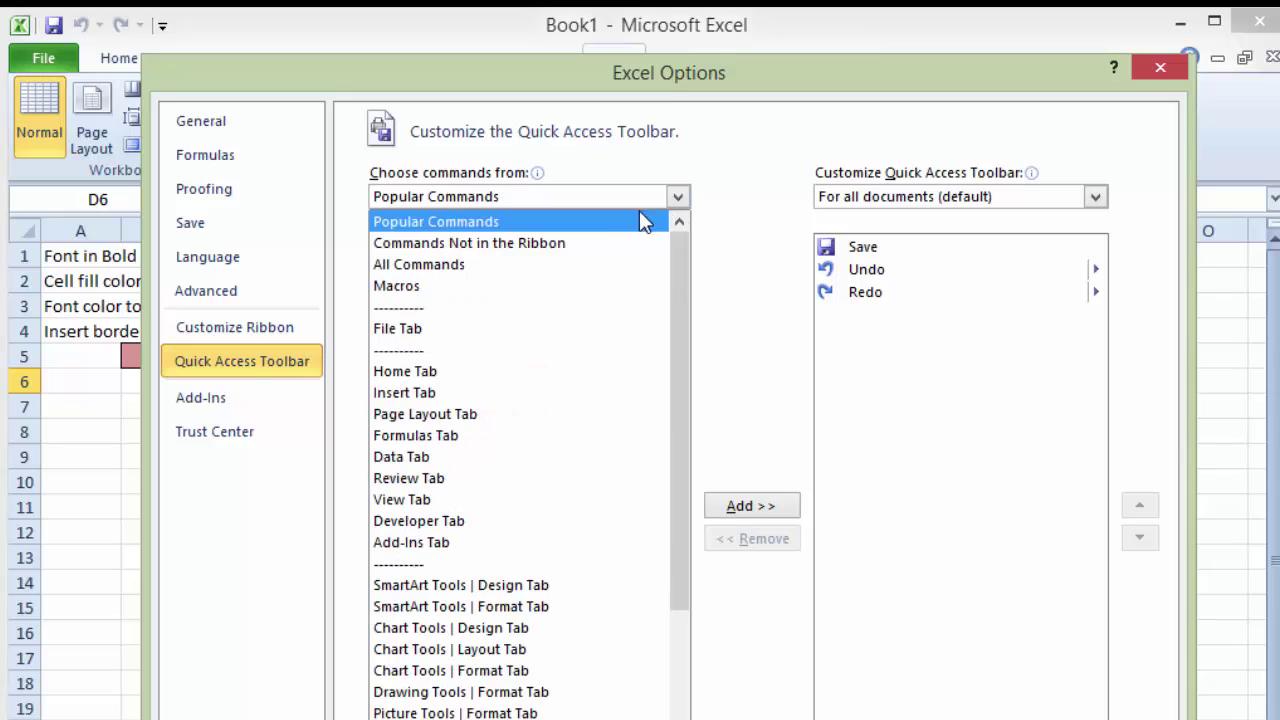
pyautogui.click(470, 287)
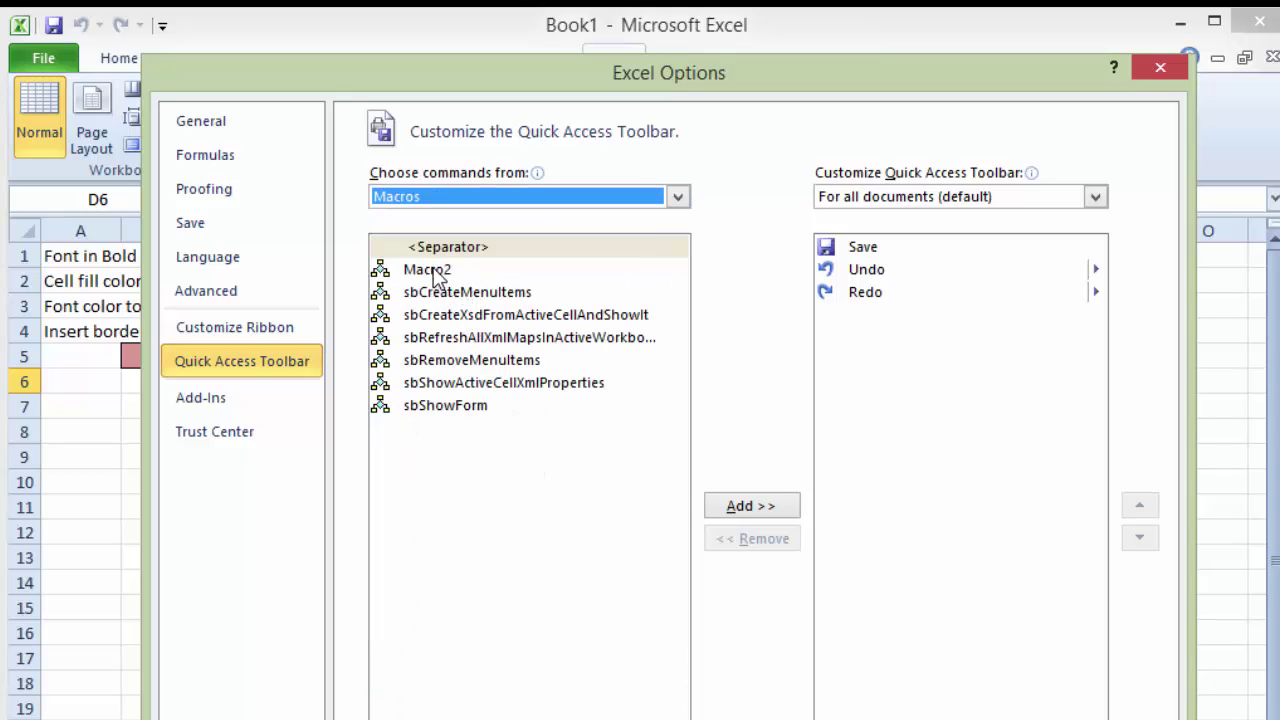
pyautogui.click(436, 275)
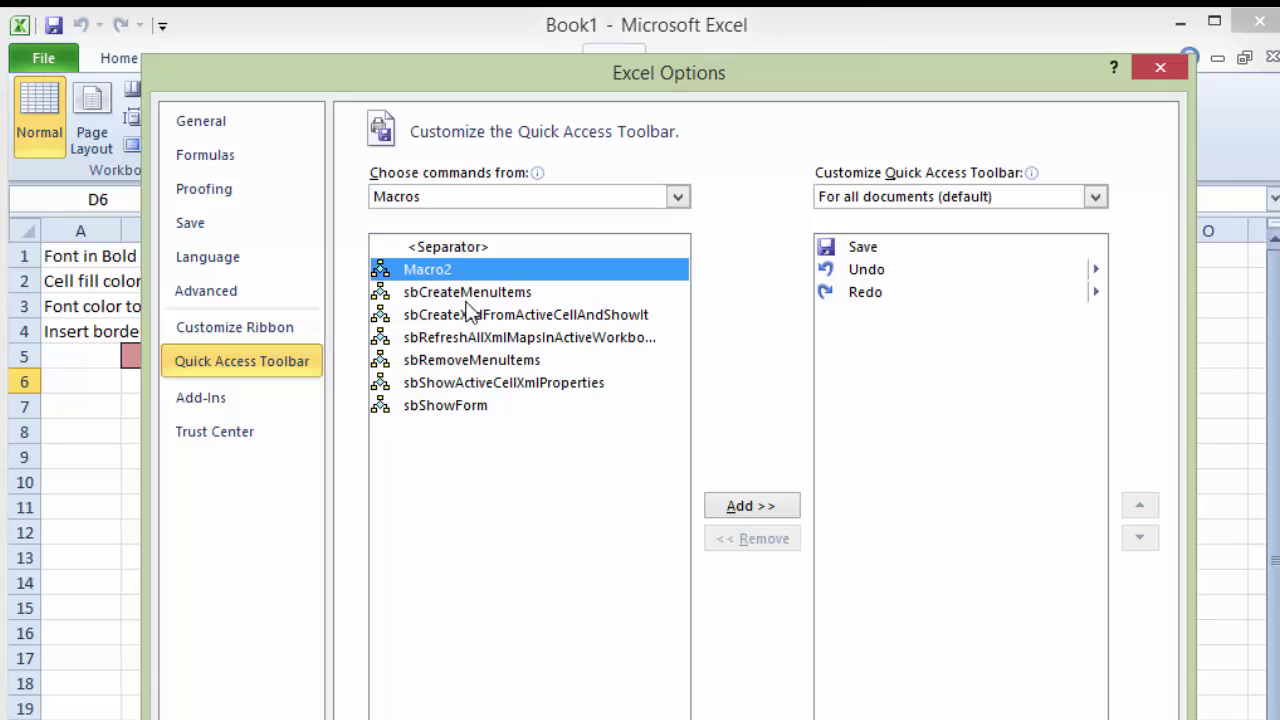
pyautogui.click(748, 504)
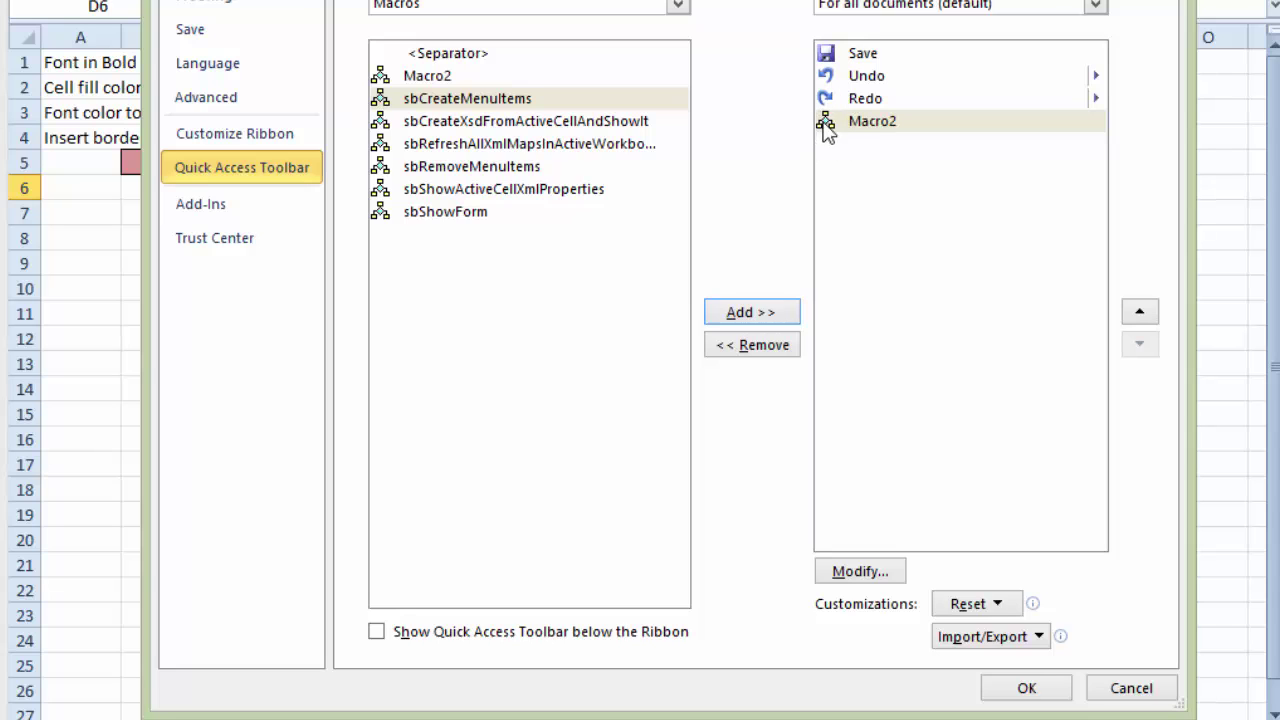
pyautogui.click(853, 575)
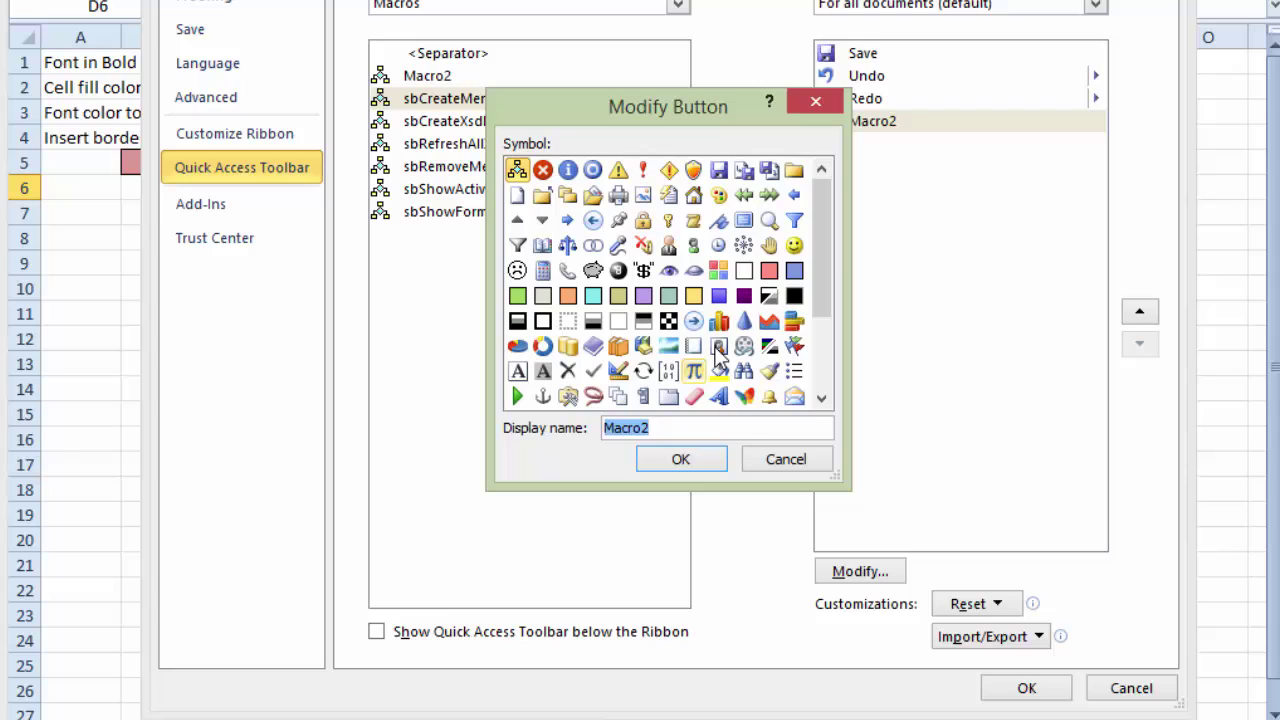
pyautogui.click(794, 245)
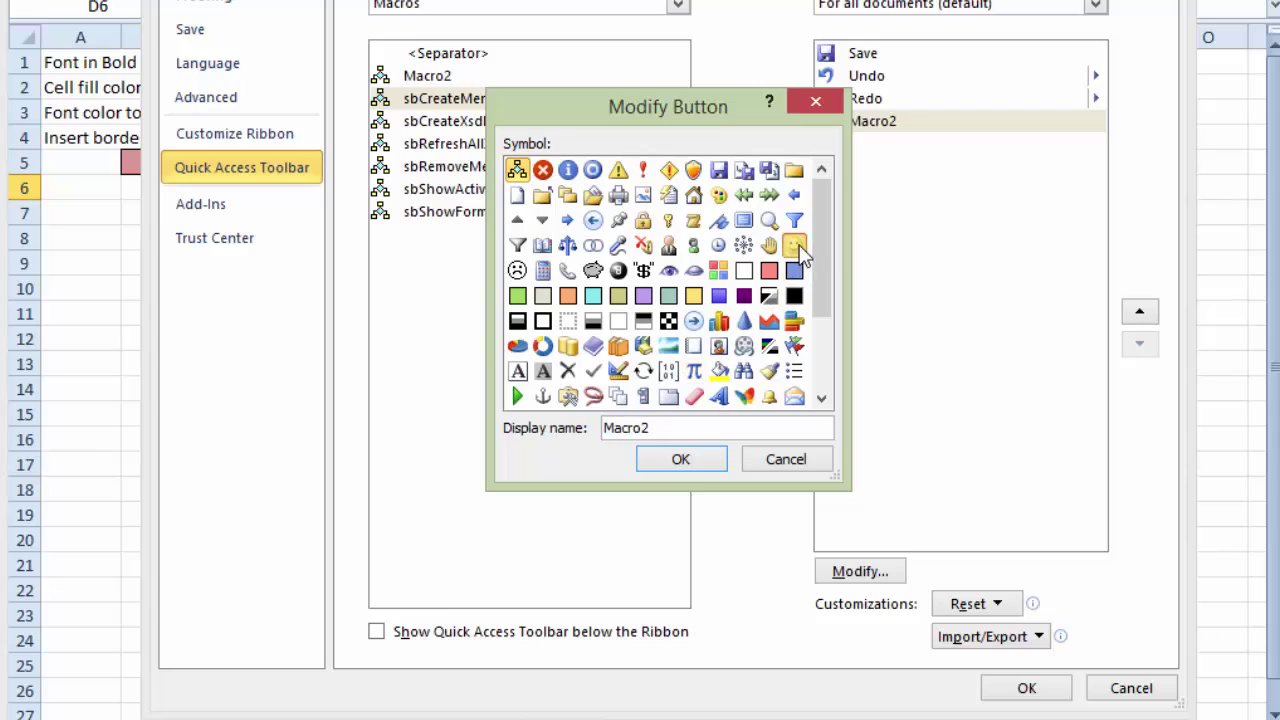
pyautogui.click(681, 460)
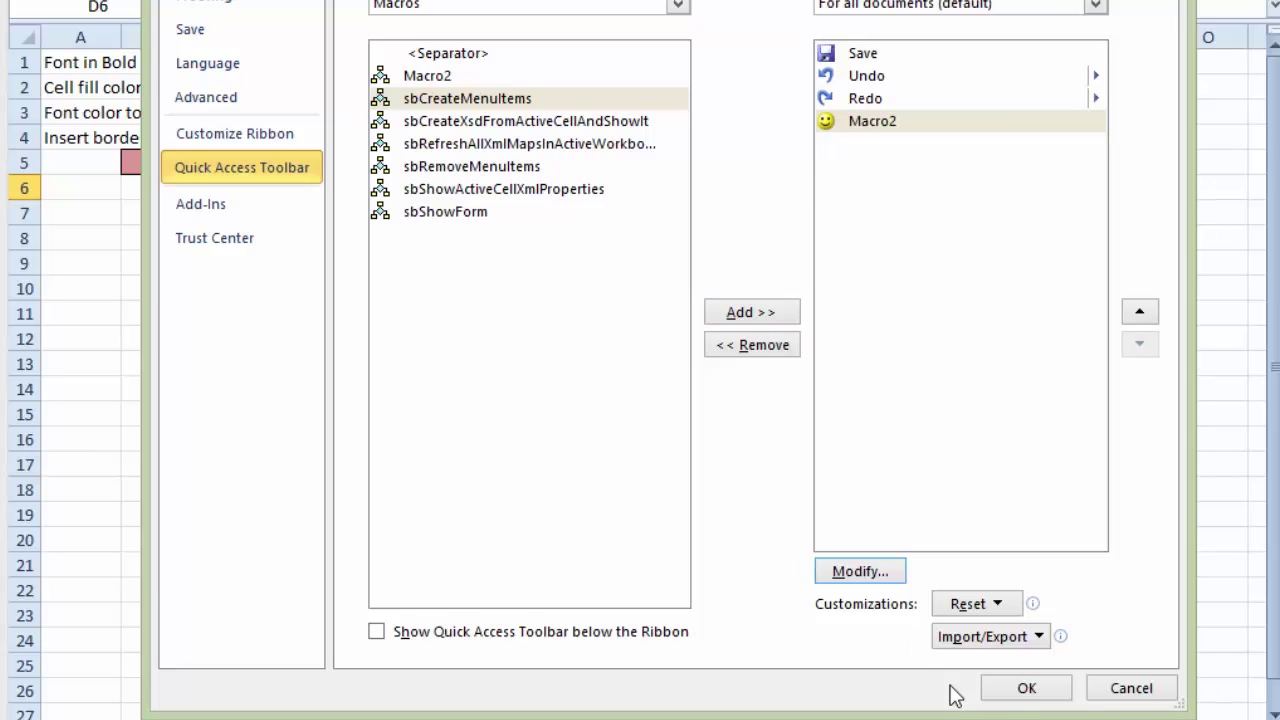
pyautogui.click(1010, 692)
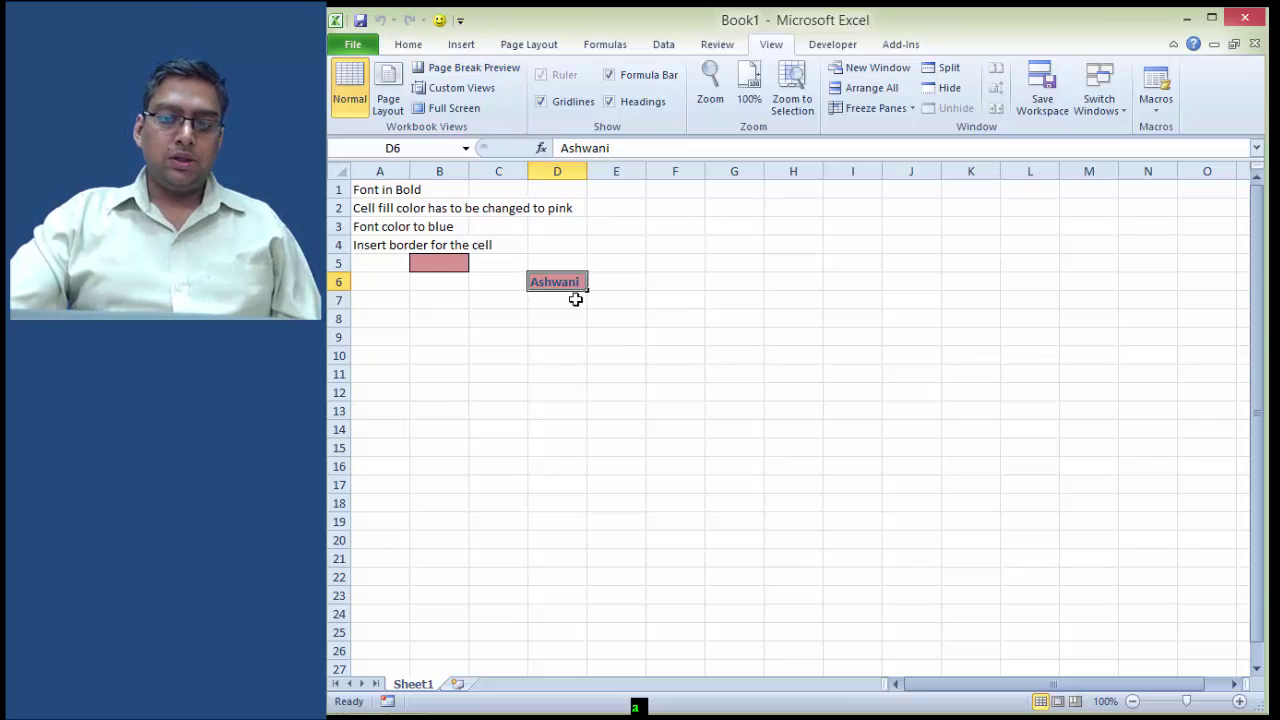
# Step: Enter a surname in E6, format it with the smiley Quick Access button, then show Developer
pyautogui.click(606, 284)
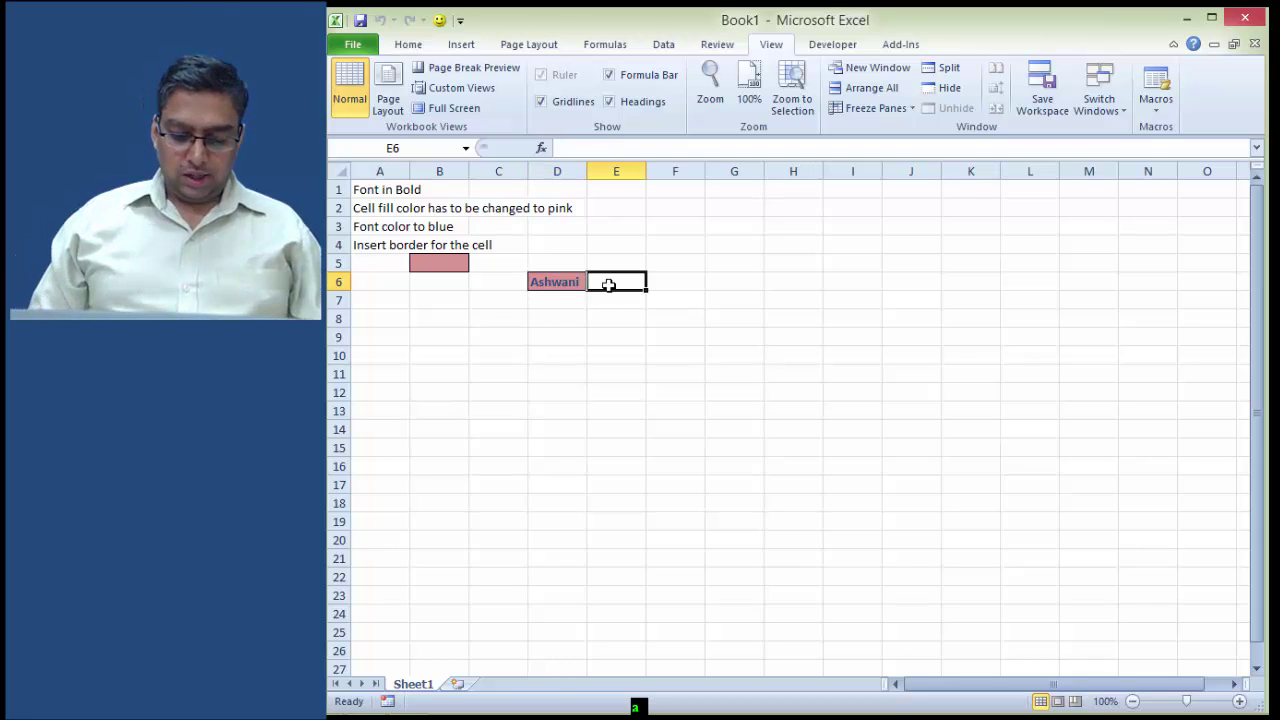
pyautogui.write('Bansa')
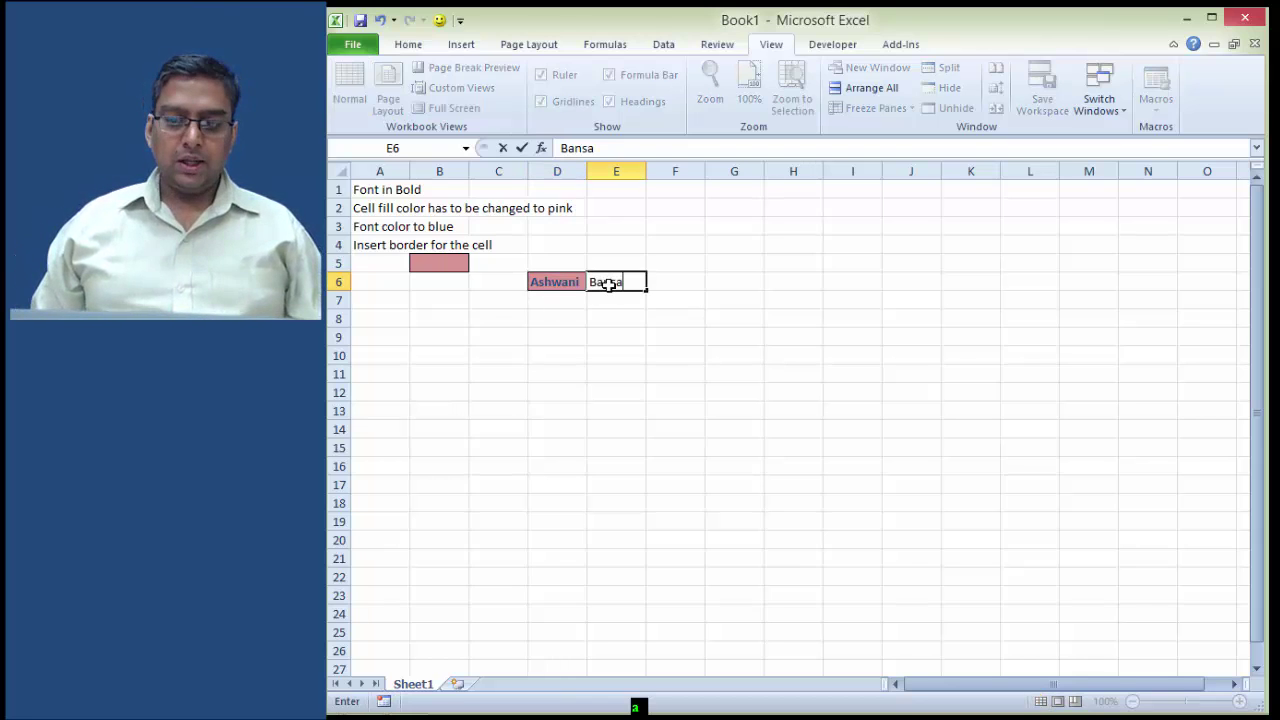
pyautogui.write('l')
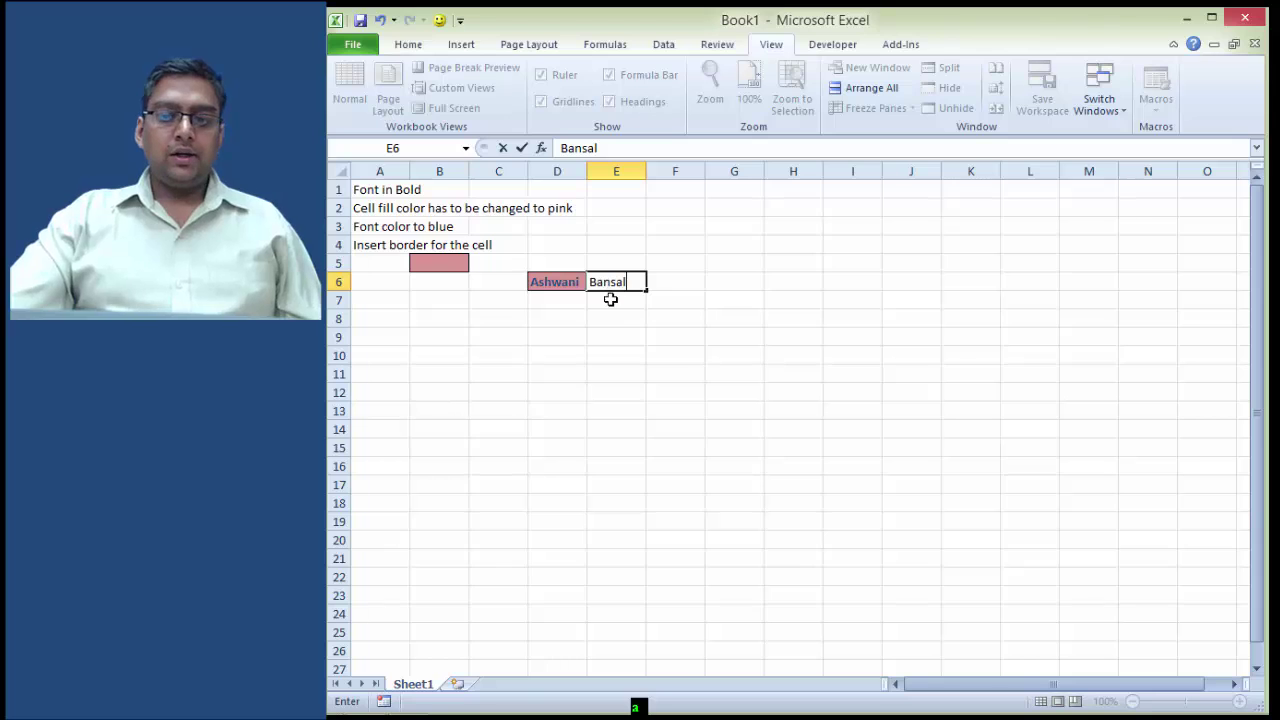
pyautogui.press('Return')
pyautogui.click(609, 281)
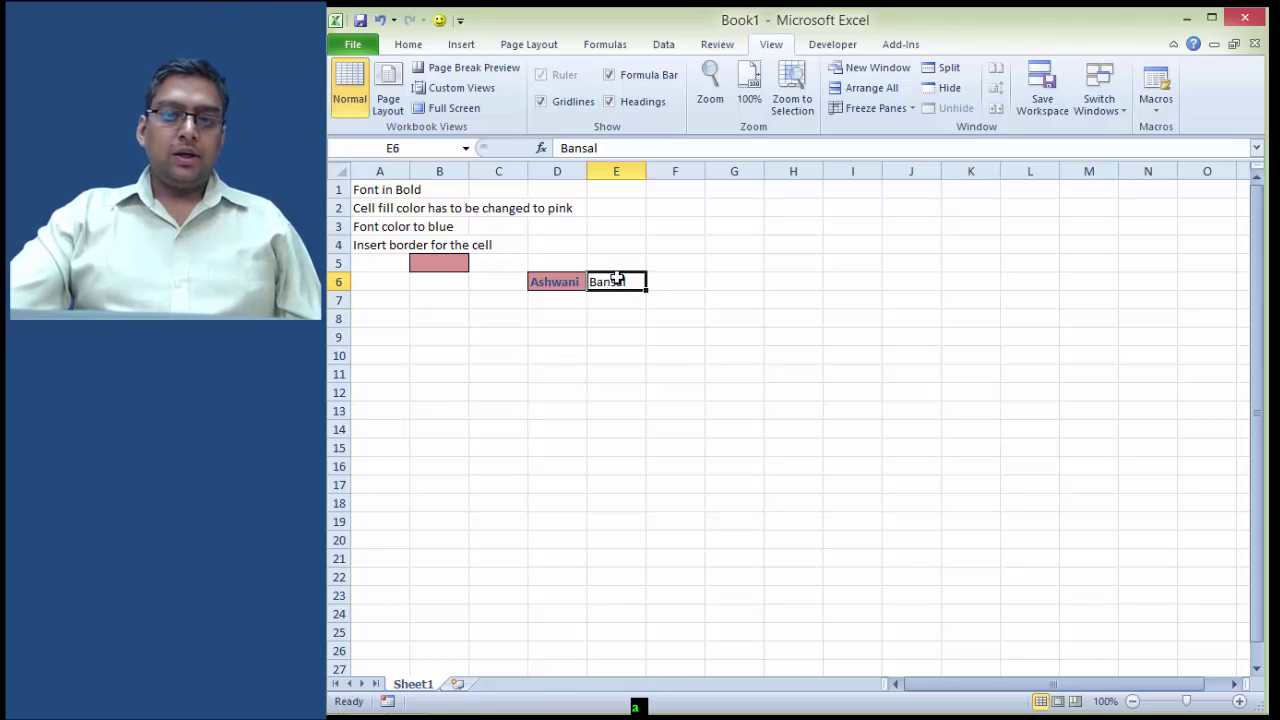
pyautogui.click(440, 22)
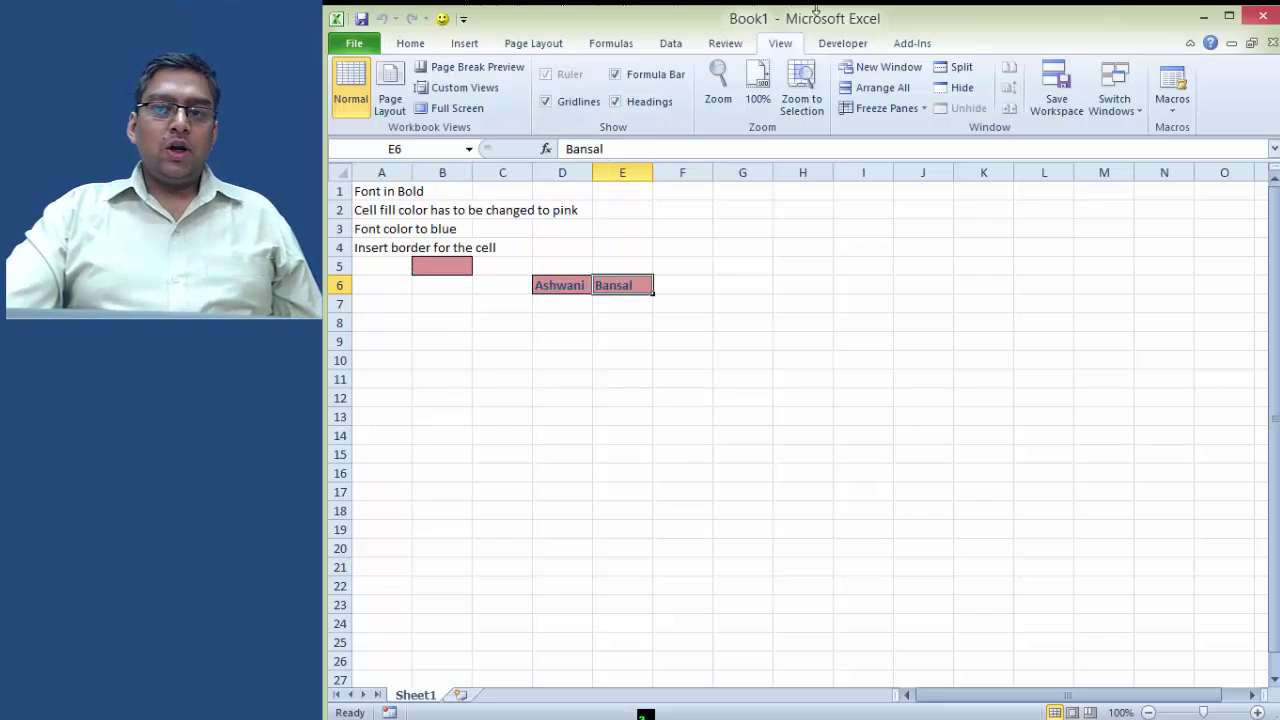
pyautogui.click(862, 44)
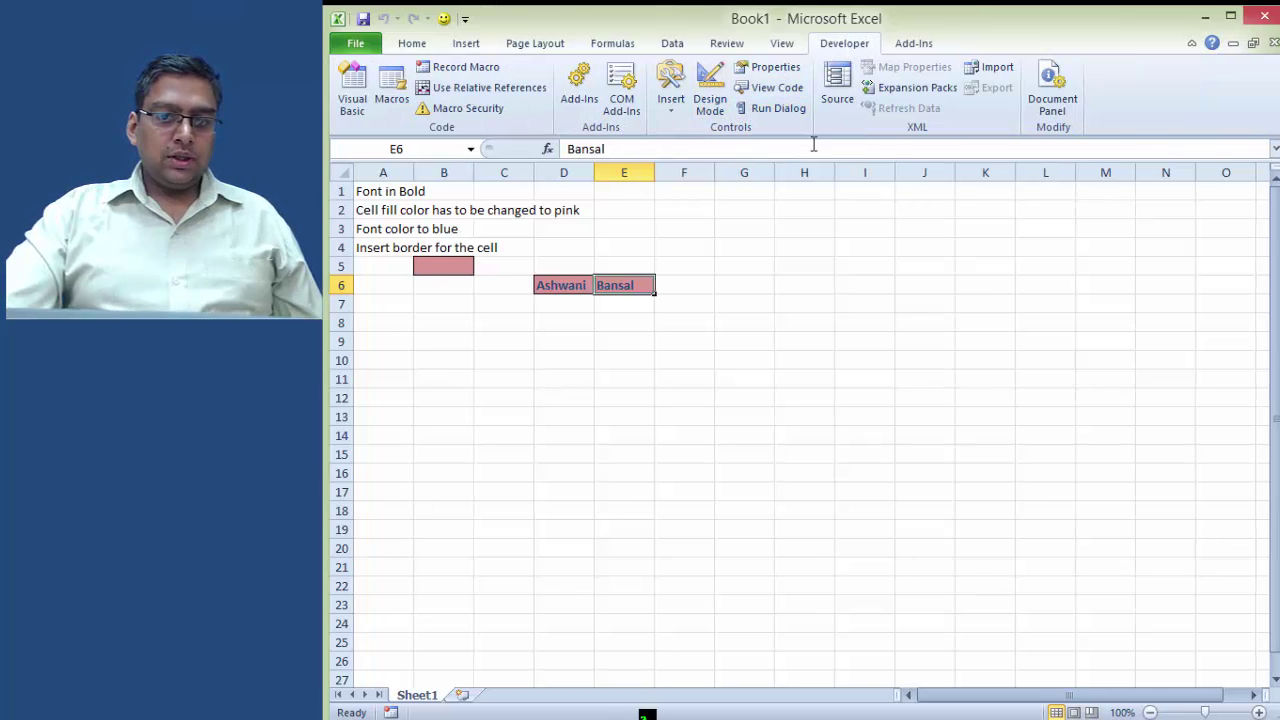
# Step: Draw a form button across F10:G11 and assign Macro2 to it
pyautogui.click(670, 108)
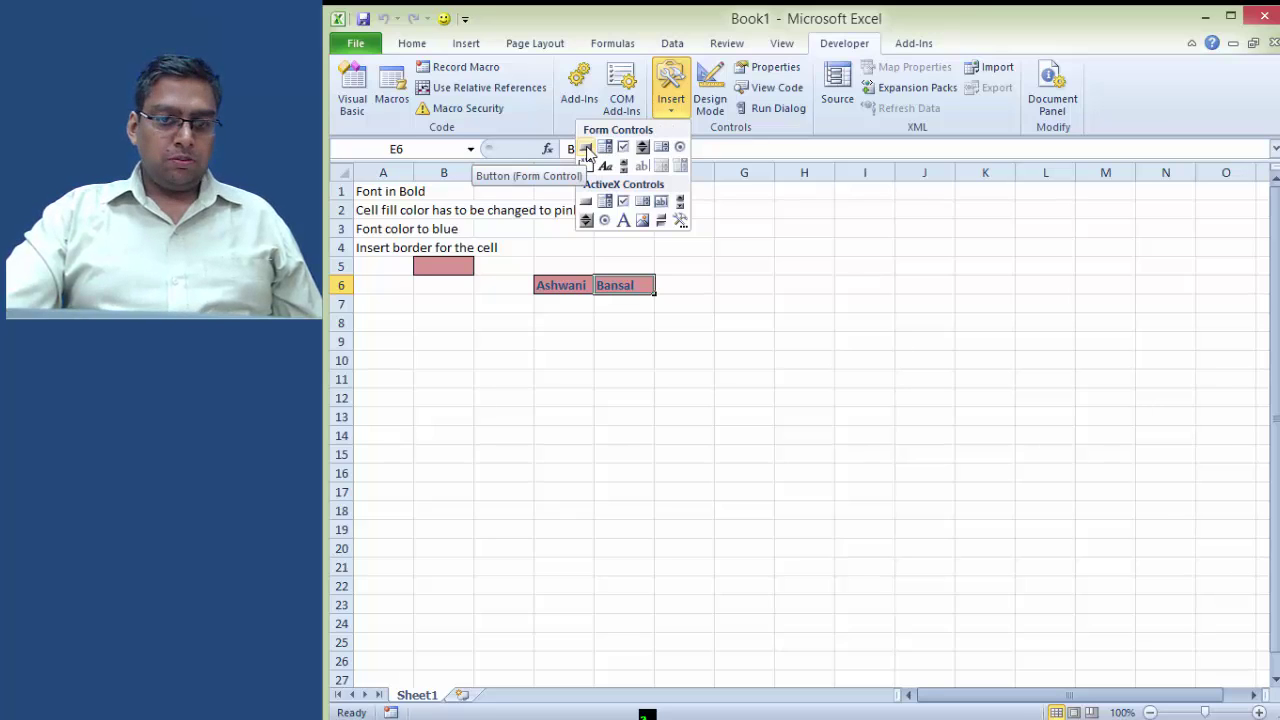
pyautogui.click(586, 149)
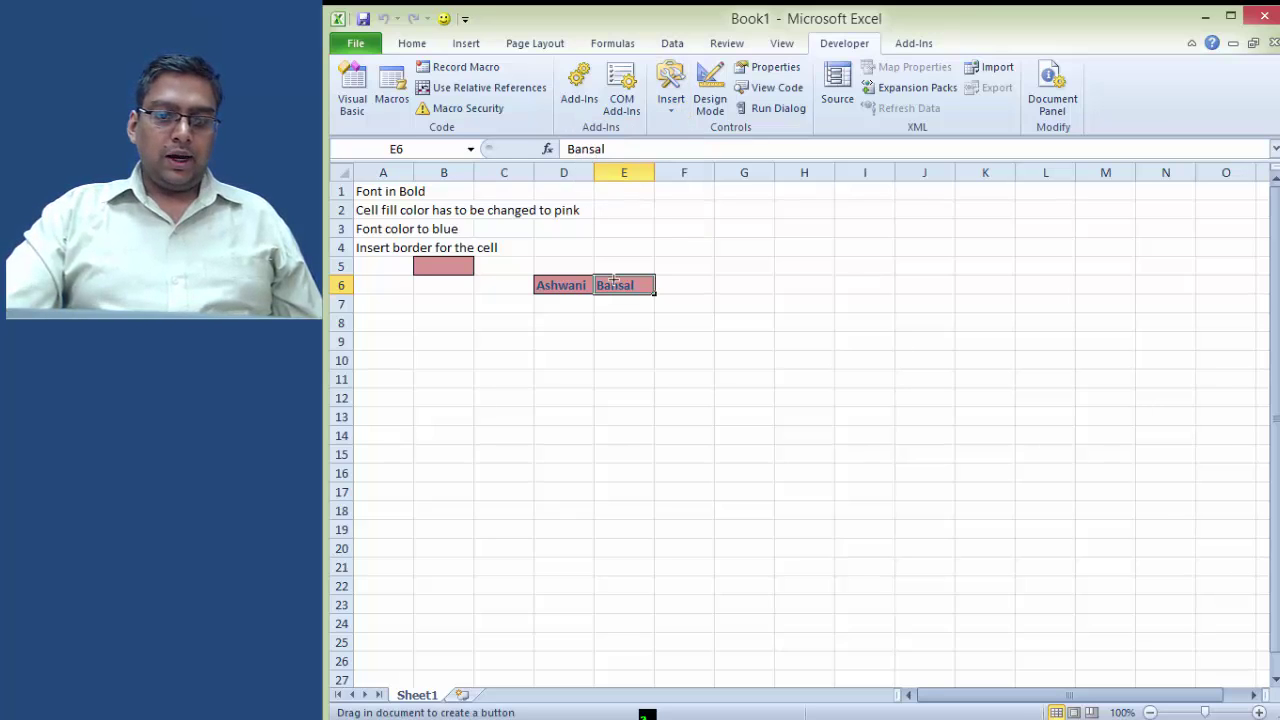
pyautogui.moveTo(617, 344); pyautogui.dragTo(742, 384)
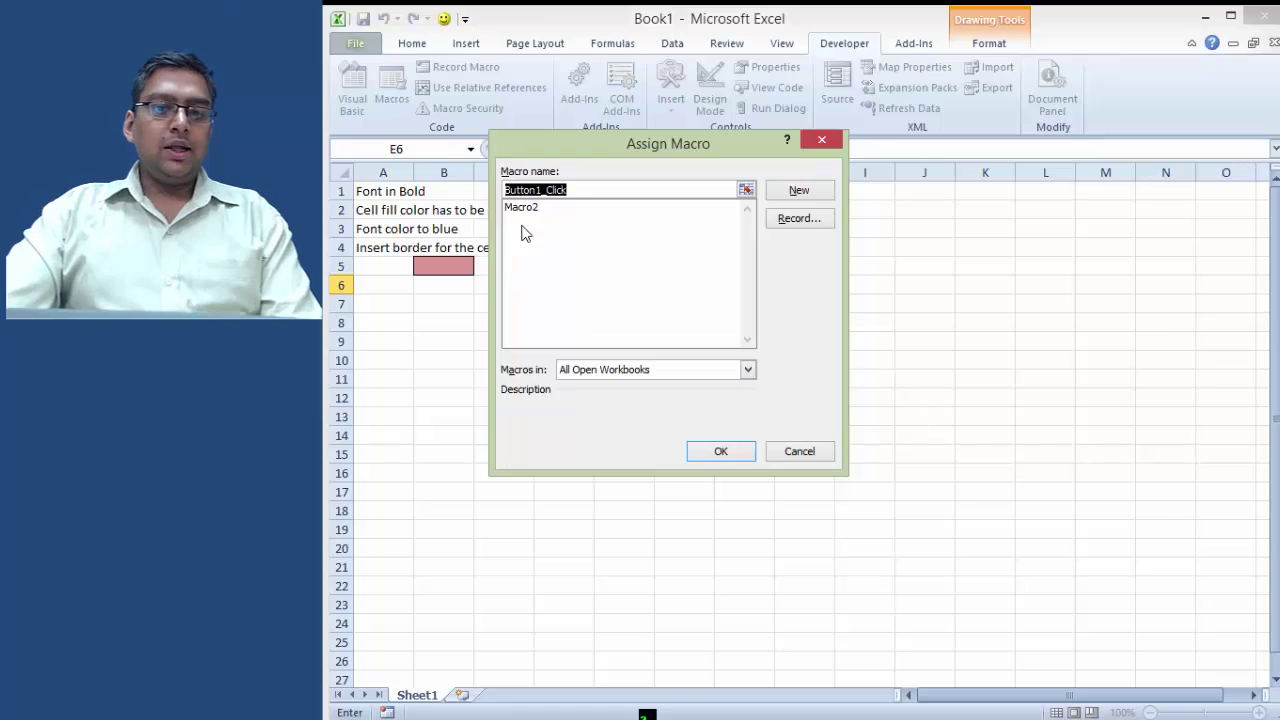
pyautogui.click(528, 209)
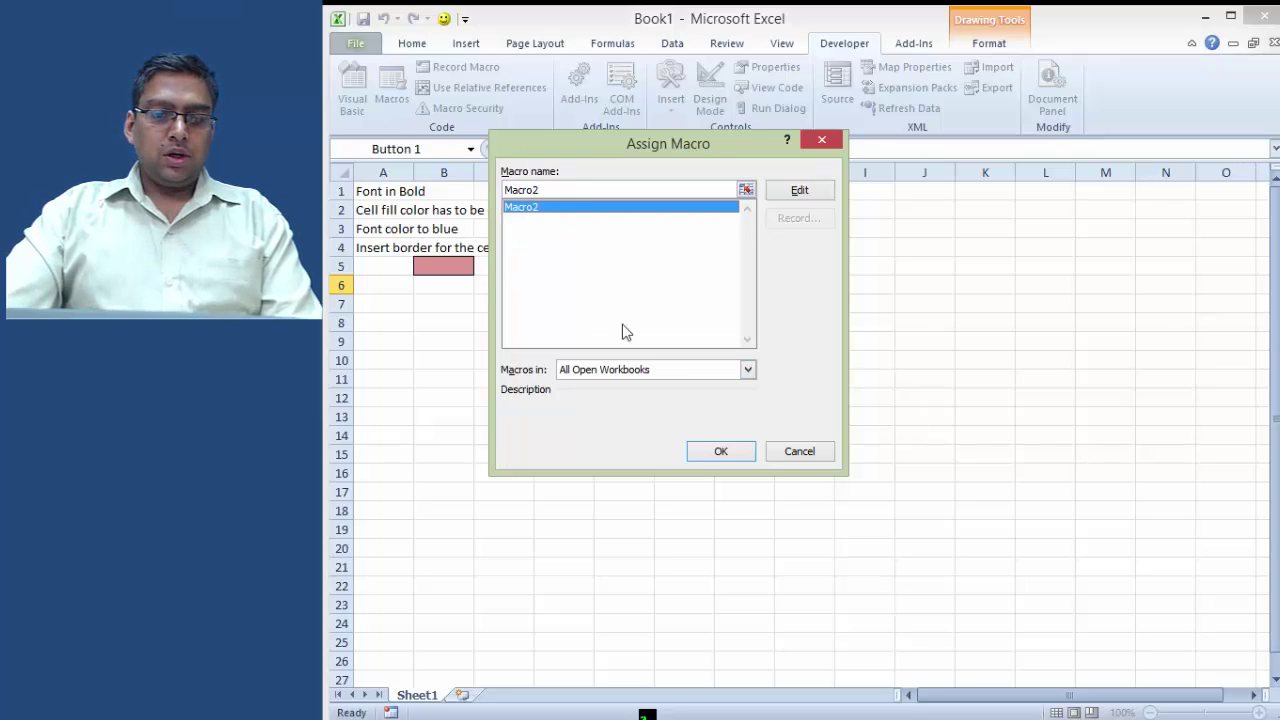
pyautogui.click(727, 460)
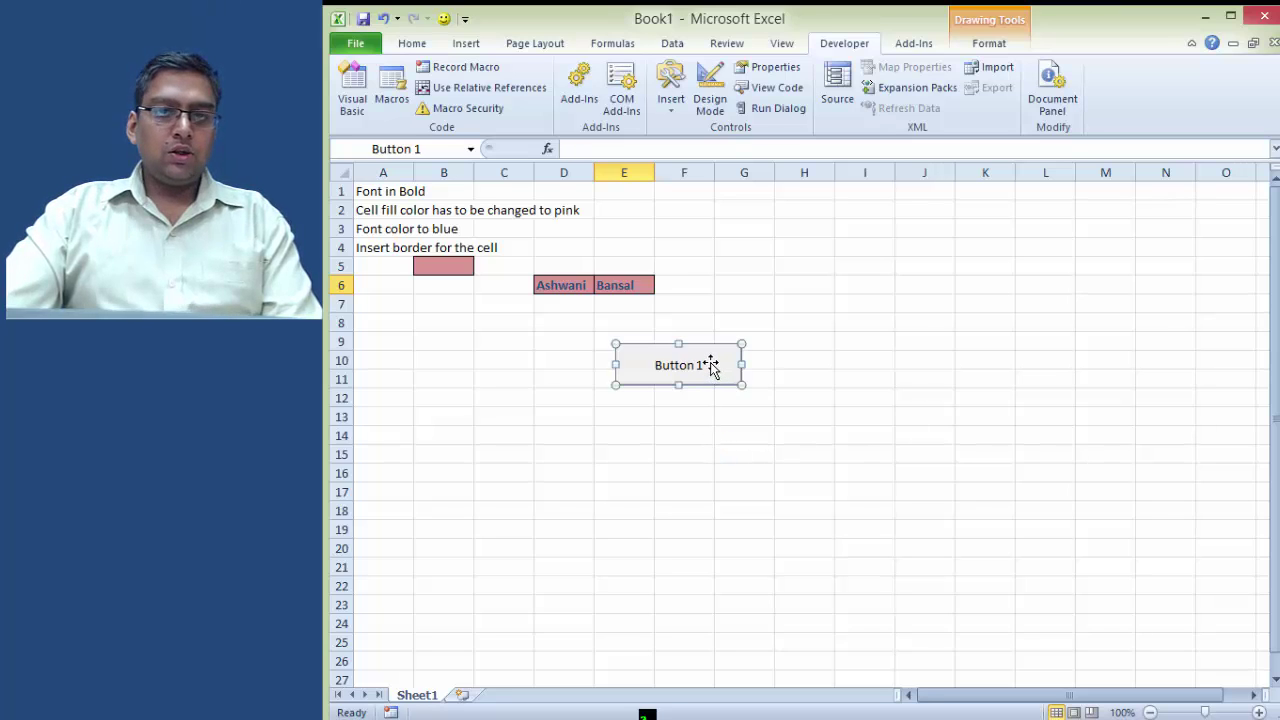
# Step: Change the button caption from 'Button 1' to 'Formate'
pyautogui.rightClick(710, 362)
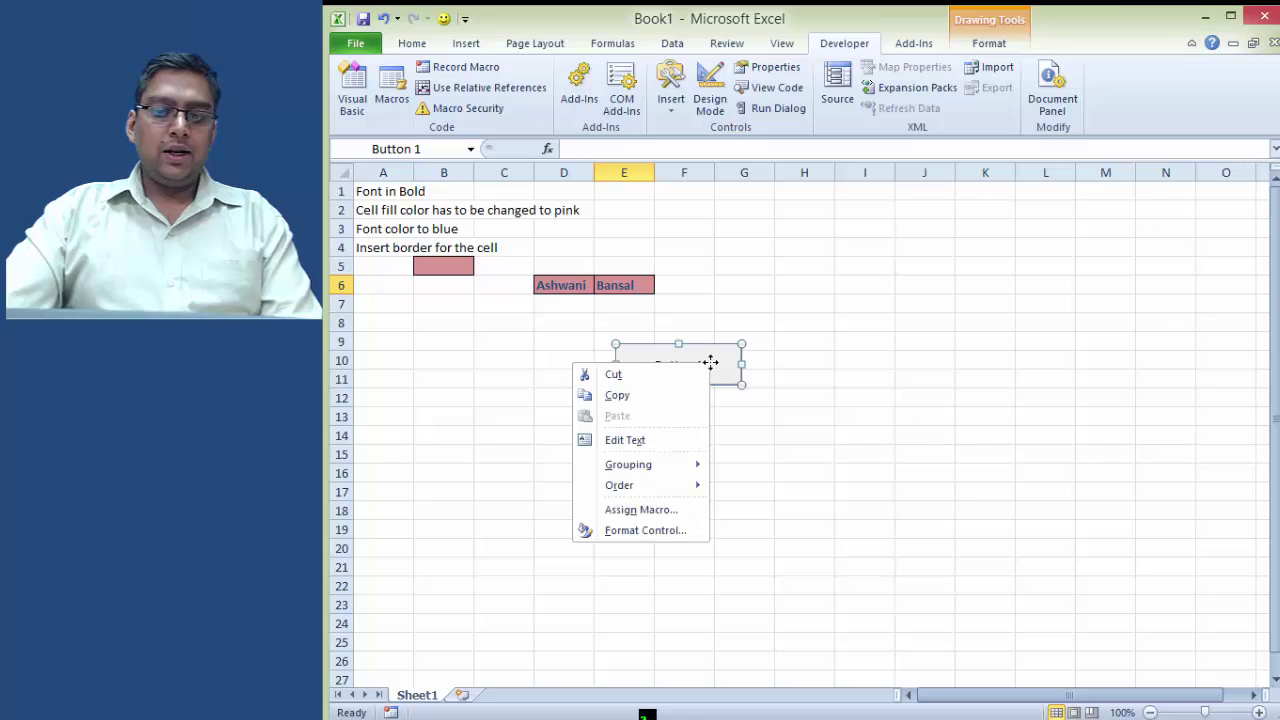
pyautogui.click(648, 440)
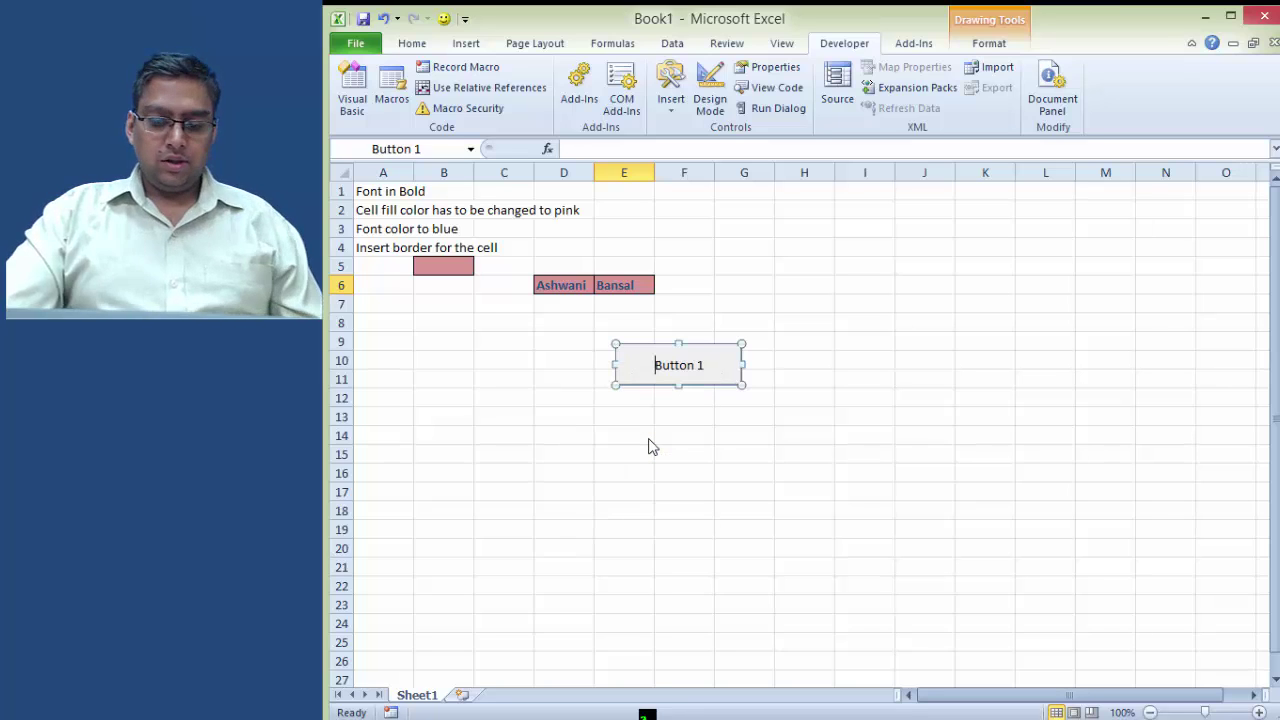
pyautogui.press('Delete')
pyautogui.press('Delete')
pyautogui.press('Delete')
pyautogui.press('Delete')
pyautogui.press('Delete')
pyautogui.press('Delete')
pyautogui.press('Delete')
pyautogui.press('Delete')
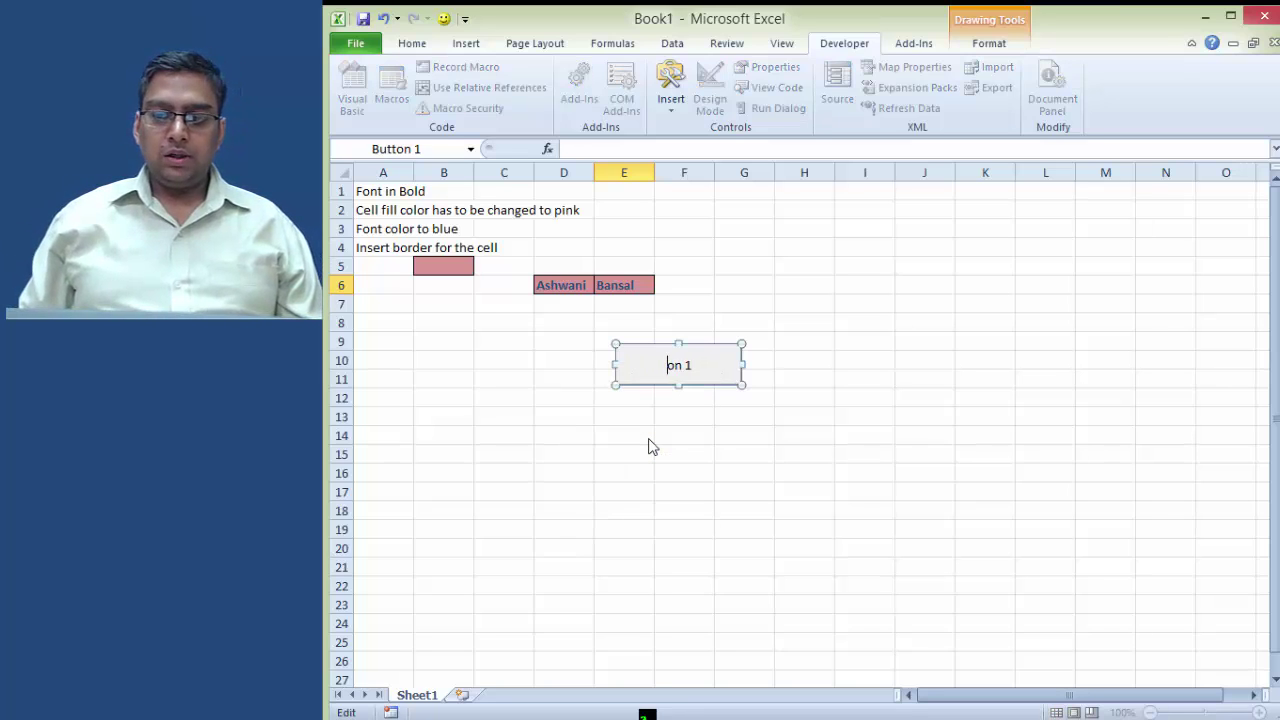
pyautogui.write('F')
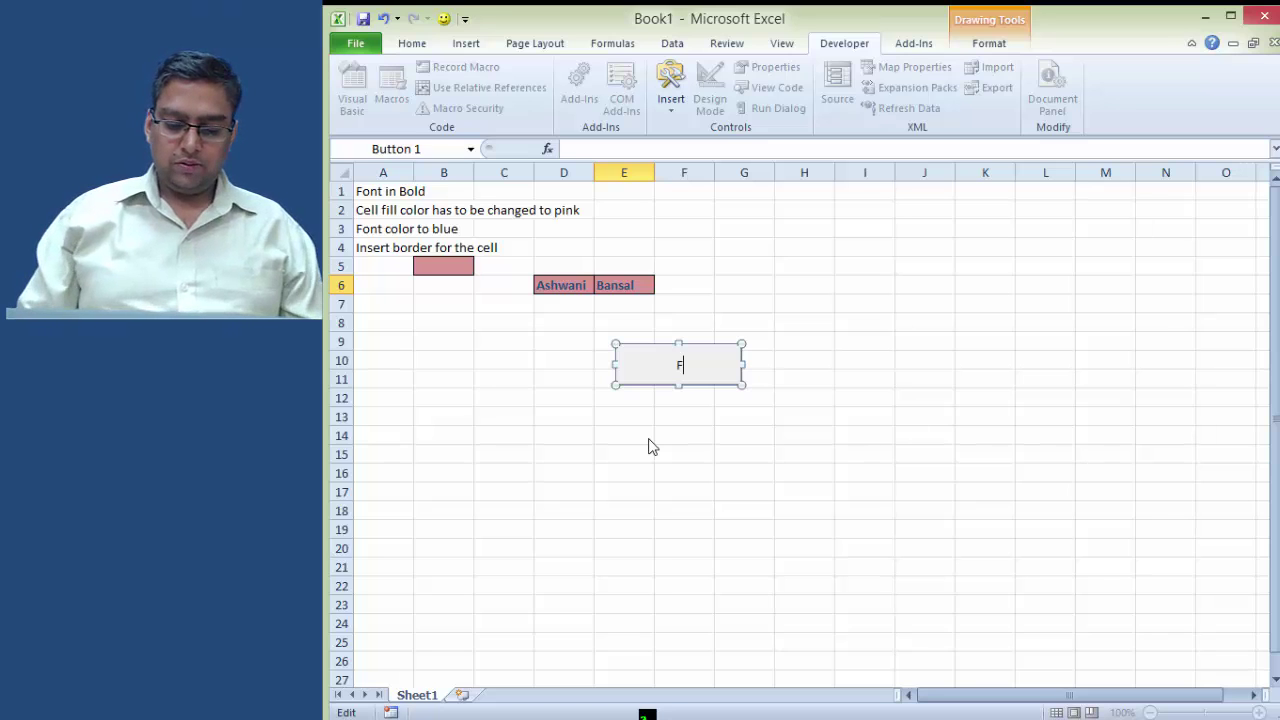
pyautogui.write('ormate')
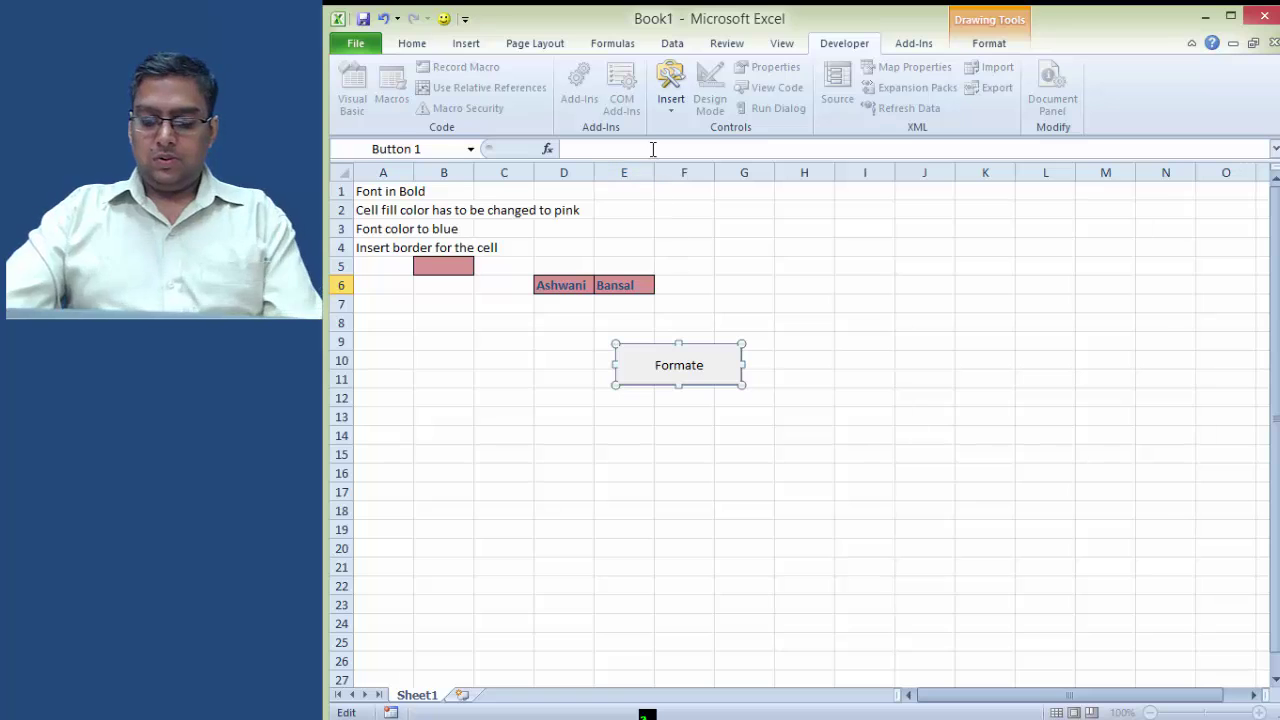
pyautogui.click(576, 296)
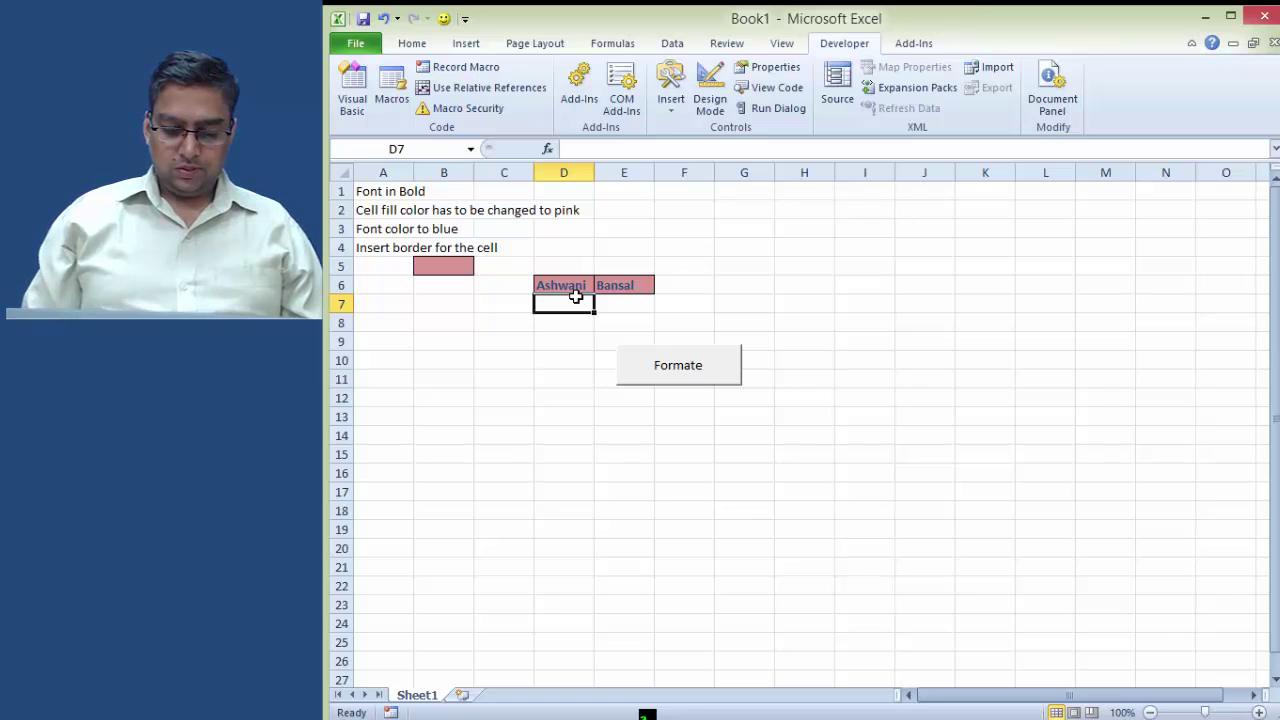
# Step: Enter ICAI in D7 and format it with the Formate button
pyautogui.write('ICAI')
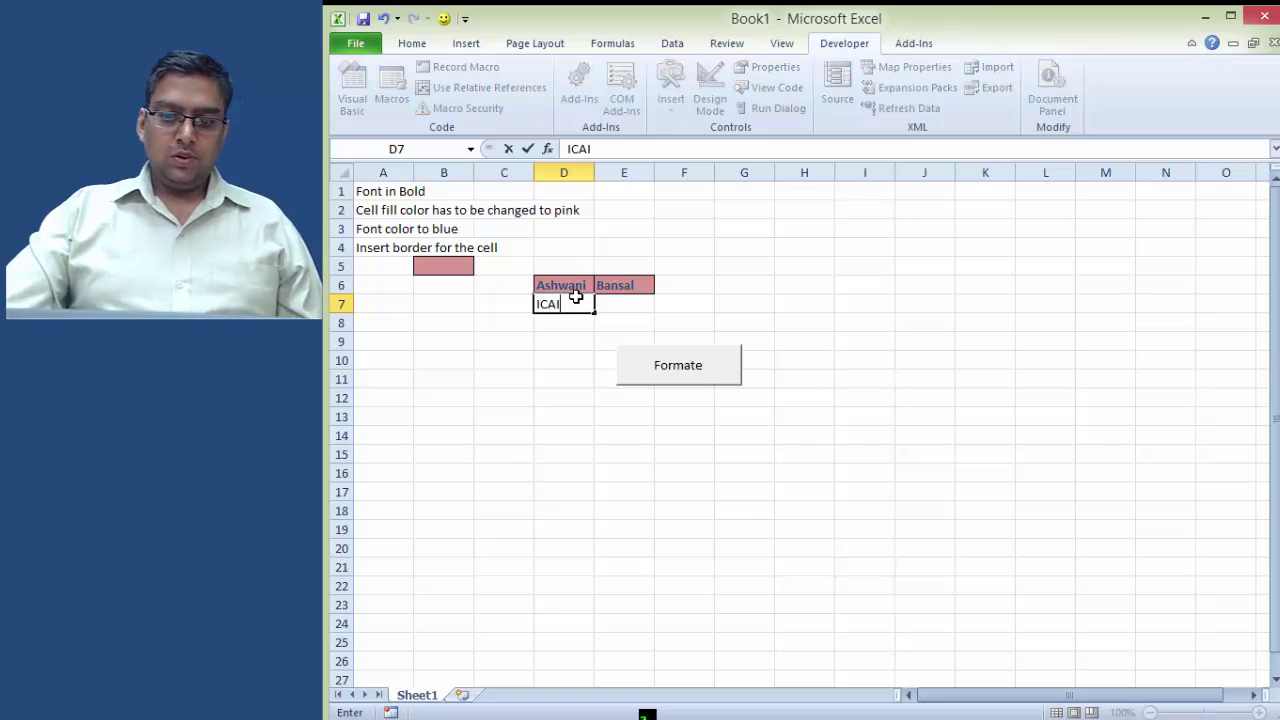
pyautogui.click(562, 320)
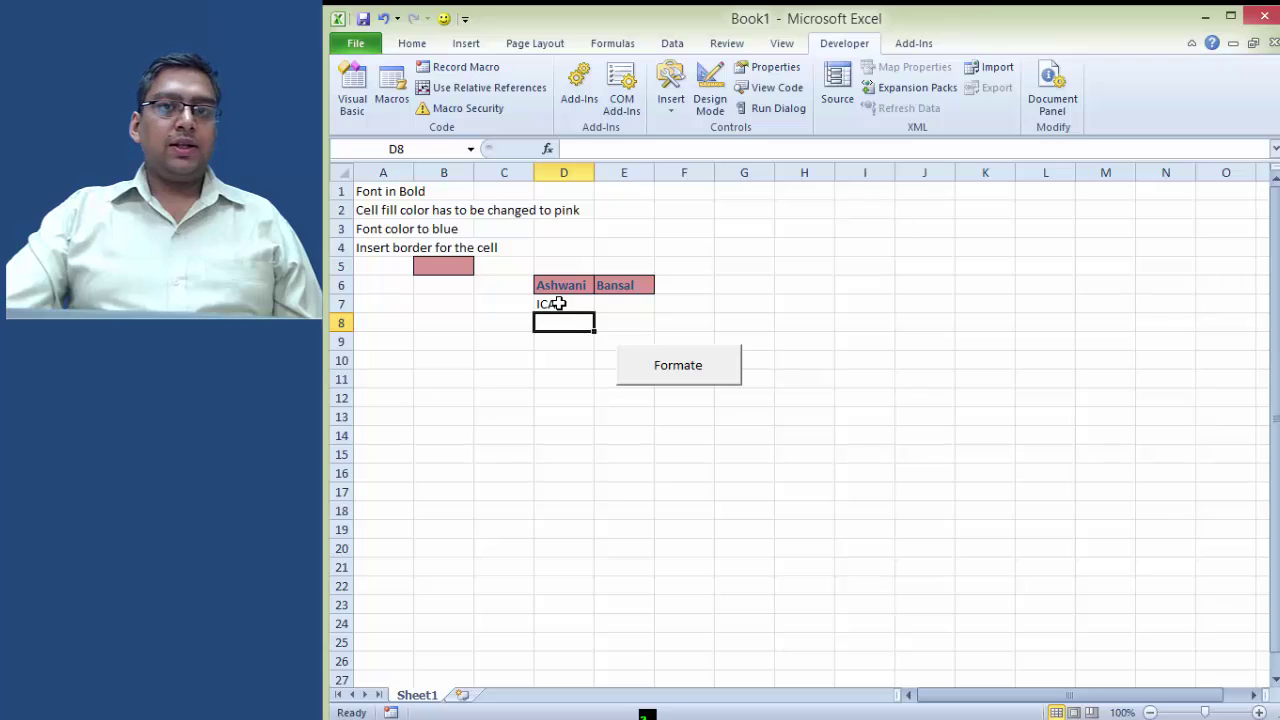
pyautogui.click(558, 303)
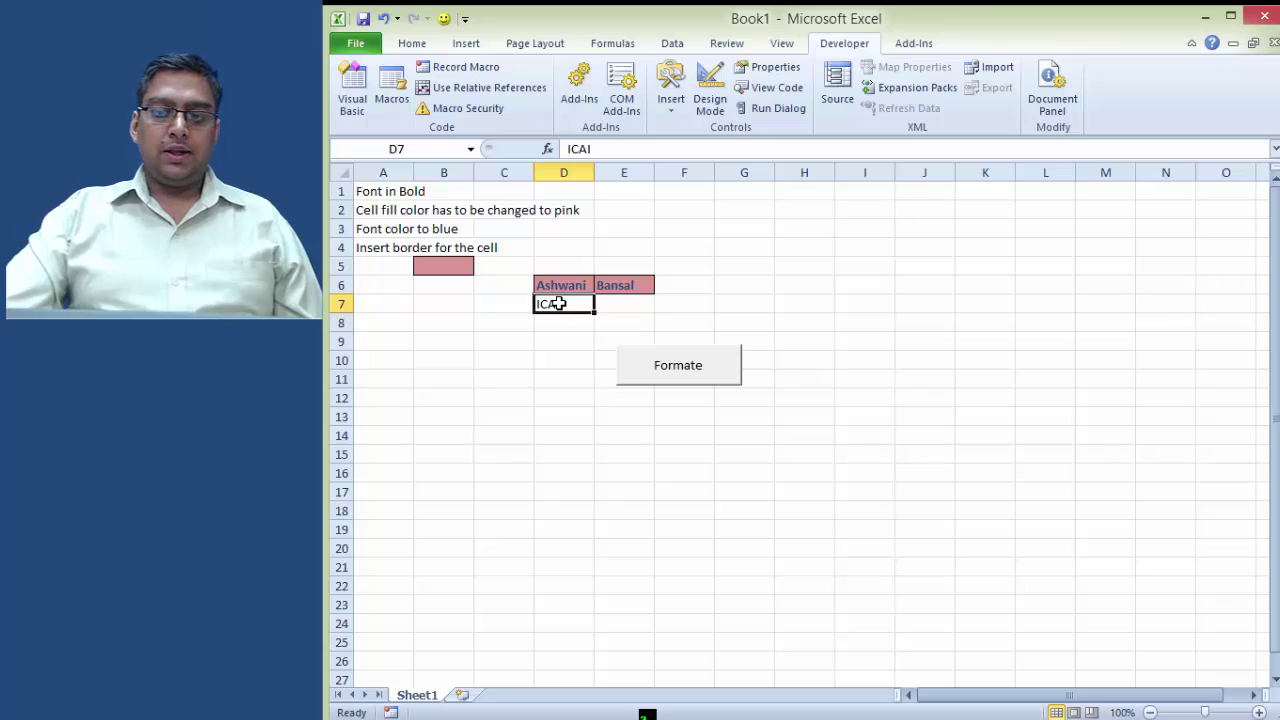
pyautogui.click(660, 376)
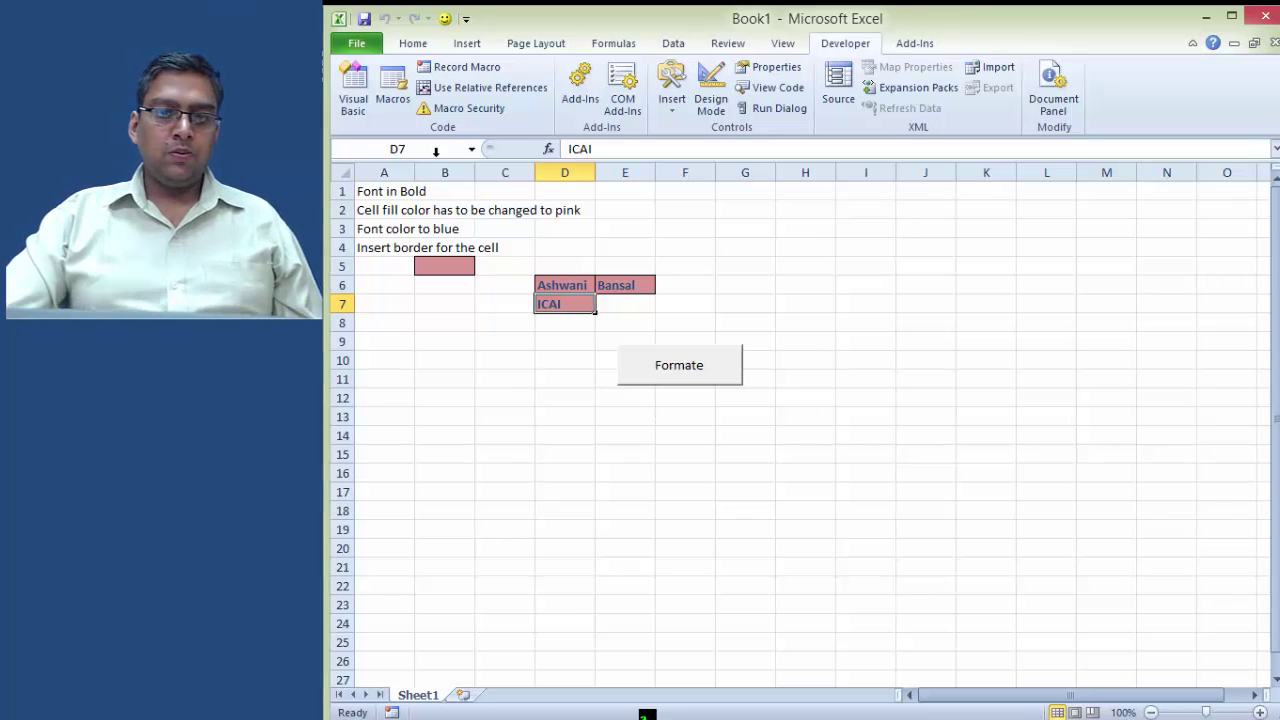
# Step: Draw a Smiley Face shape around B13:C17 from Insert > Shapes
pyautogui.click(470, 48)
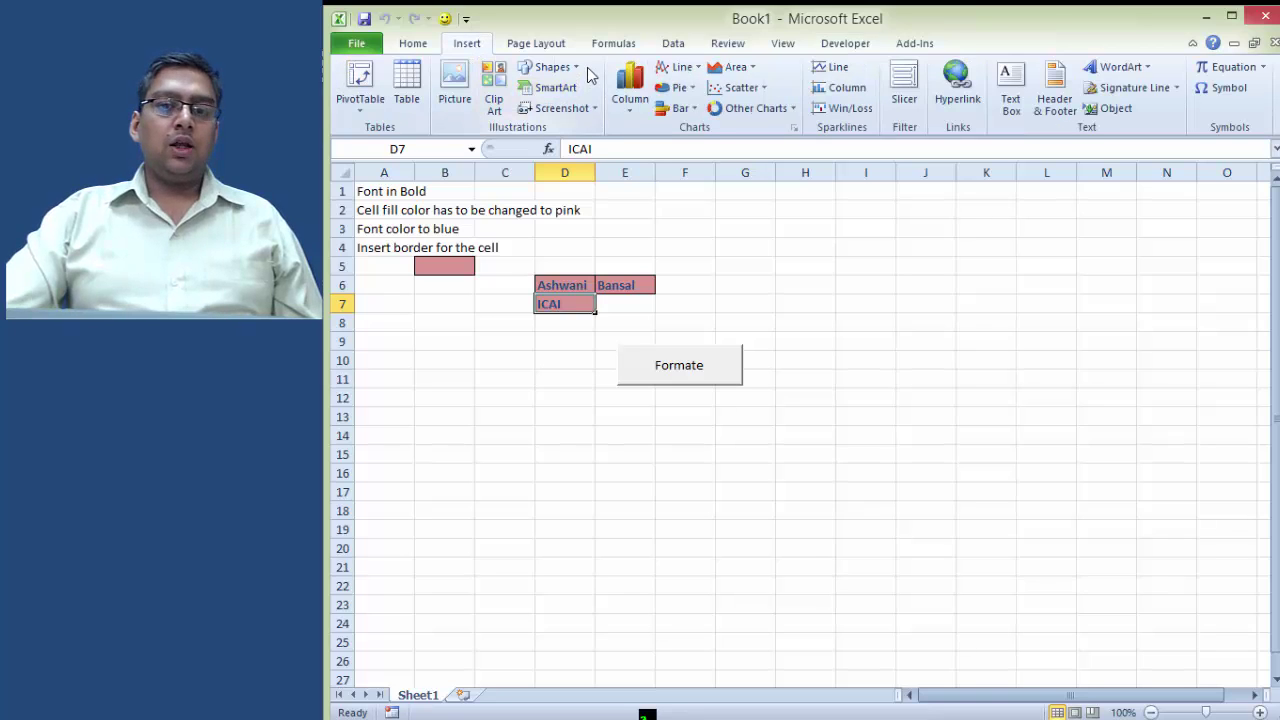
pyautogui.click(552, 67)
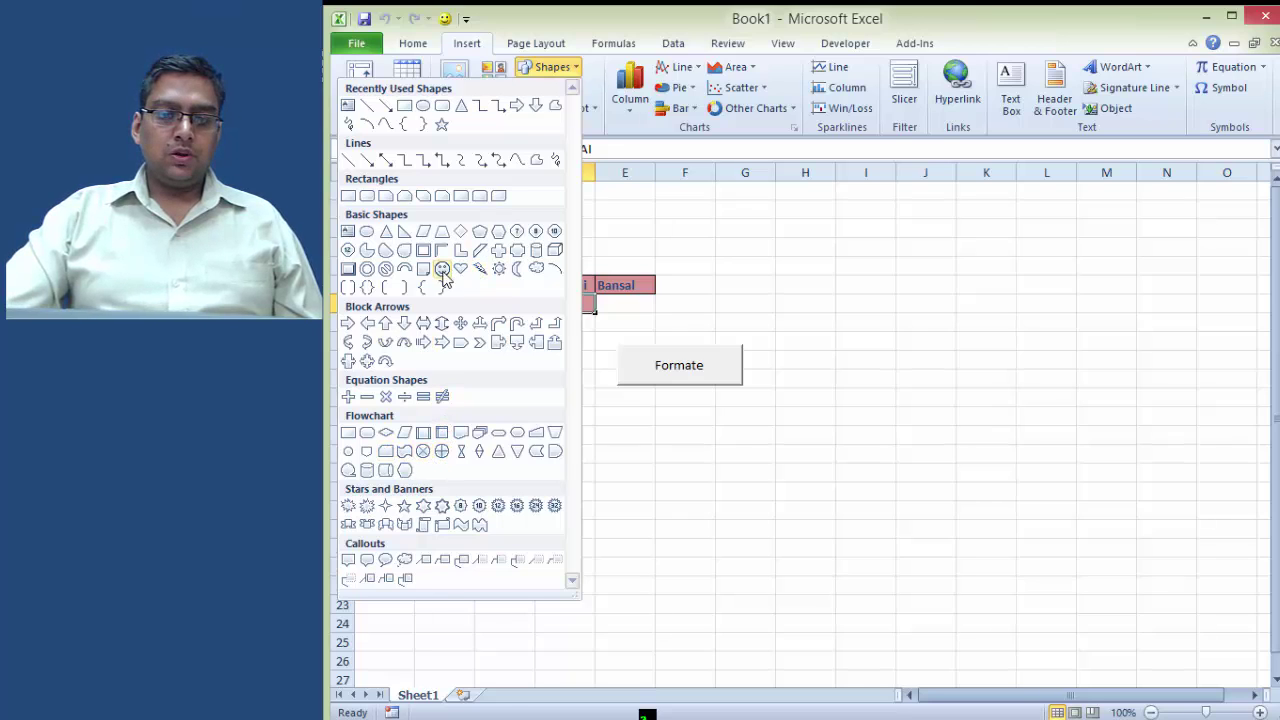
pyautogui.press('Escape')
pyautogui.moveTo(459, 408)
pyautogui.mouseDown()
pyautogui.moveTo(514, 477)
pyautogui.moveTo(576, 494)
pyautogui.mouseUp()
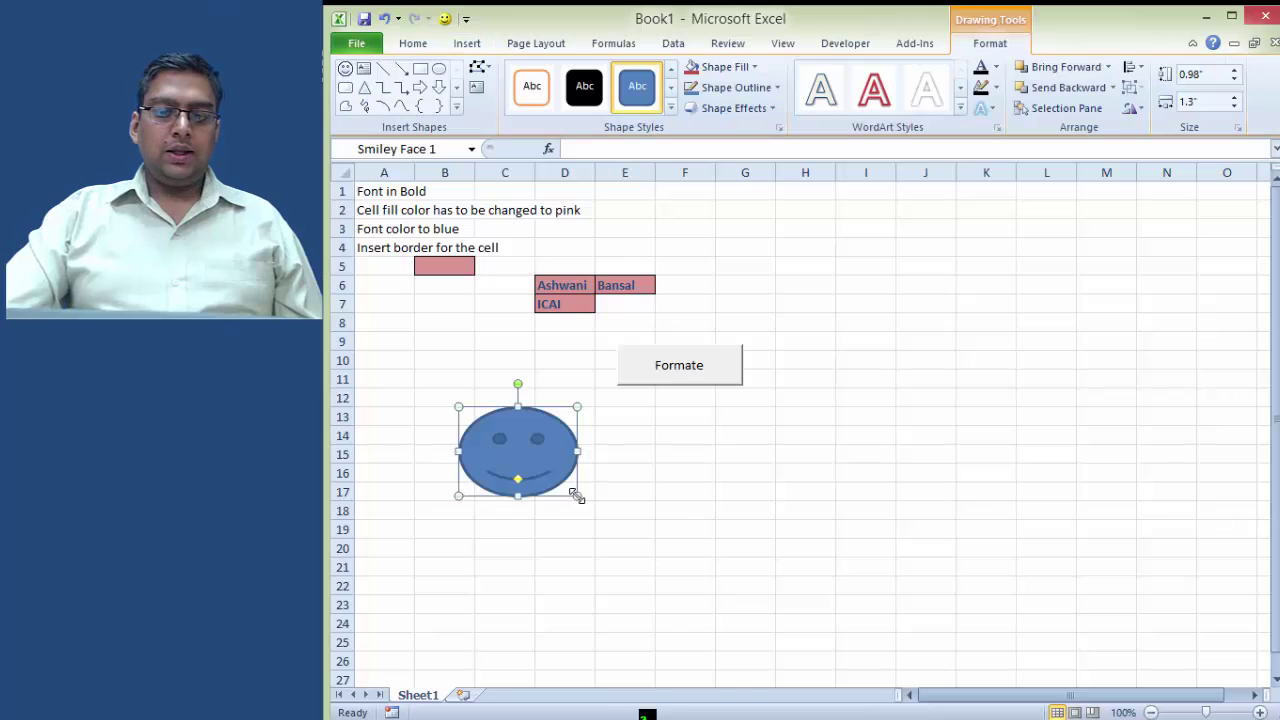
# Step: Assign Macro2 to the smiley face shape
pyautogui.rightClick(531, 461)
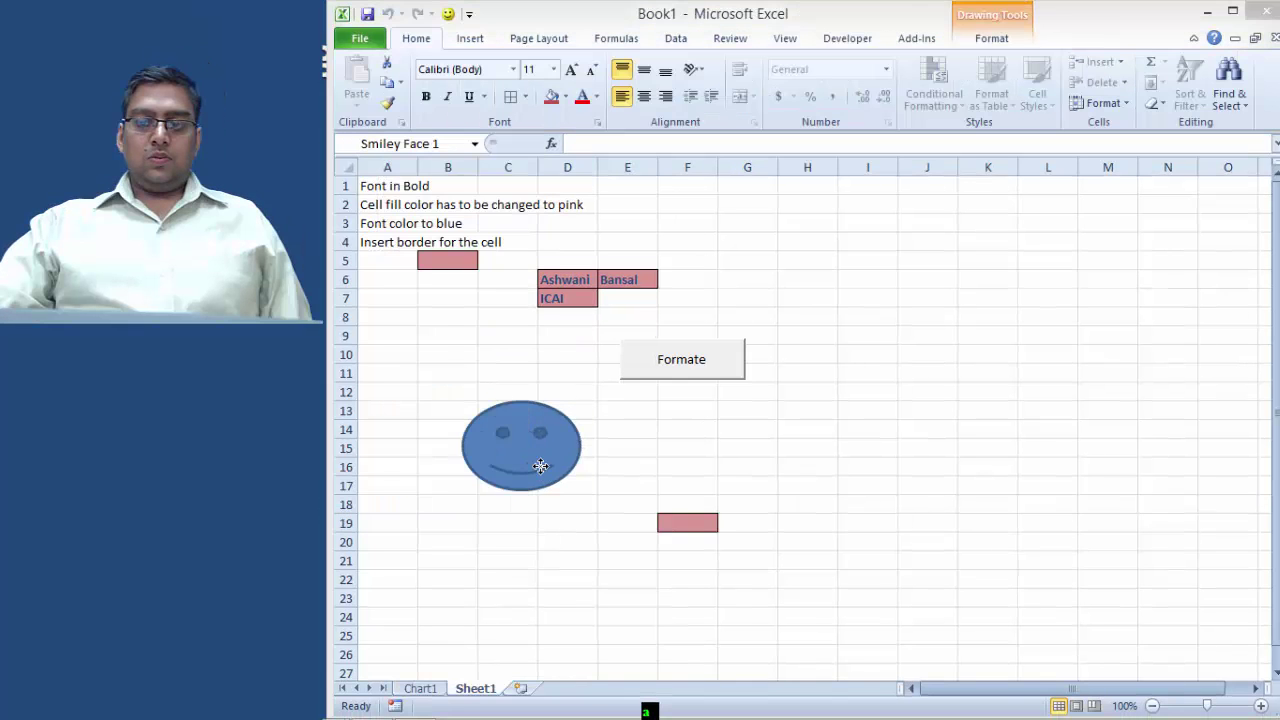
pyautogui.rightClick(538, 471)
pyautogui.click(503, 389)
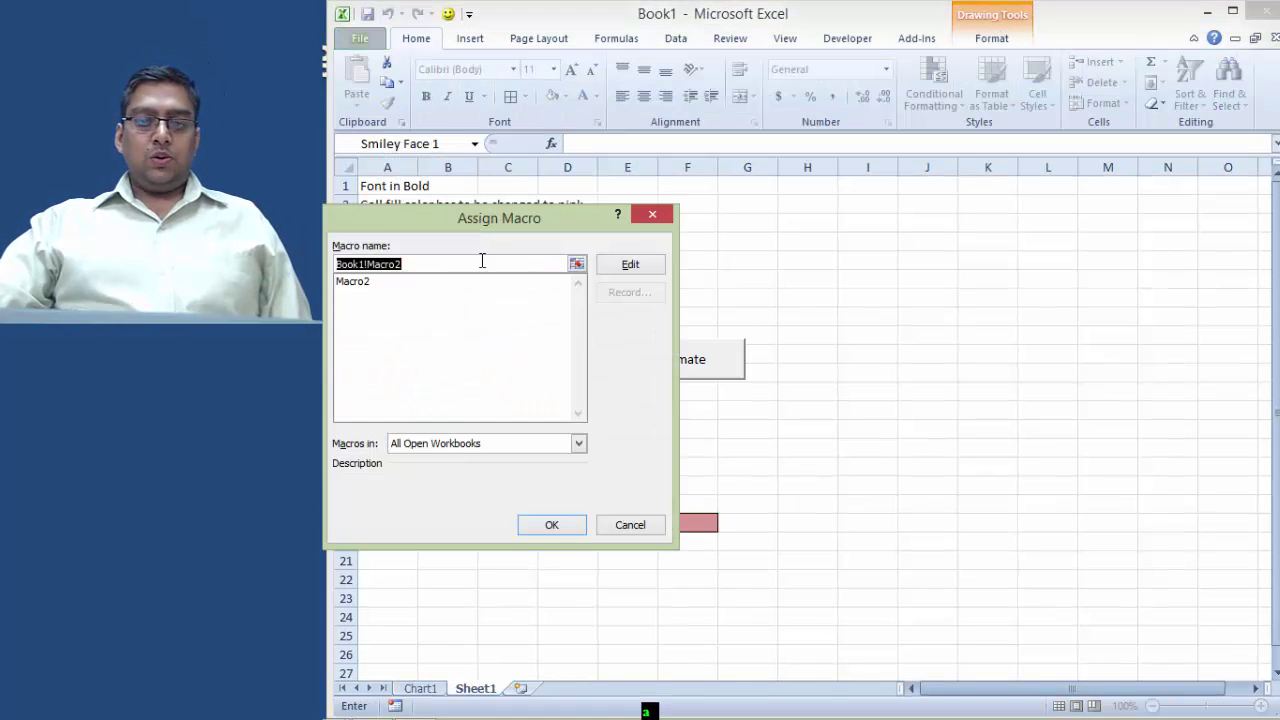
pyautogui.moveTo(488, 217); pyautogui.dragTo(787, 178)
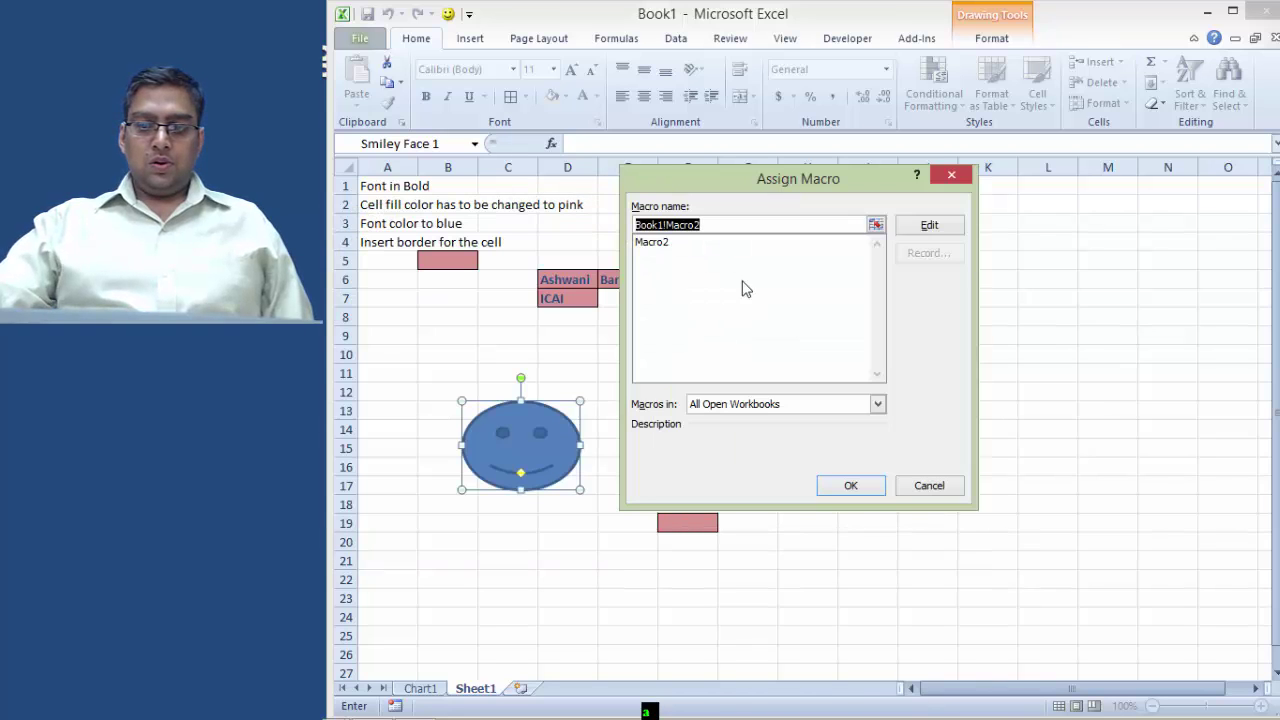
pyautogui.click(670, 246)
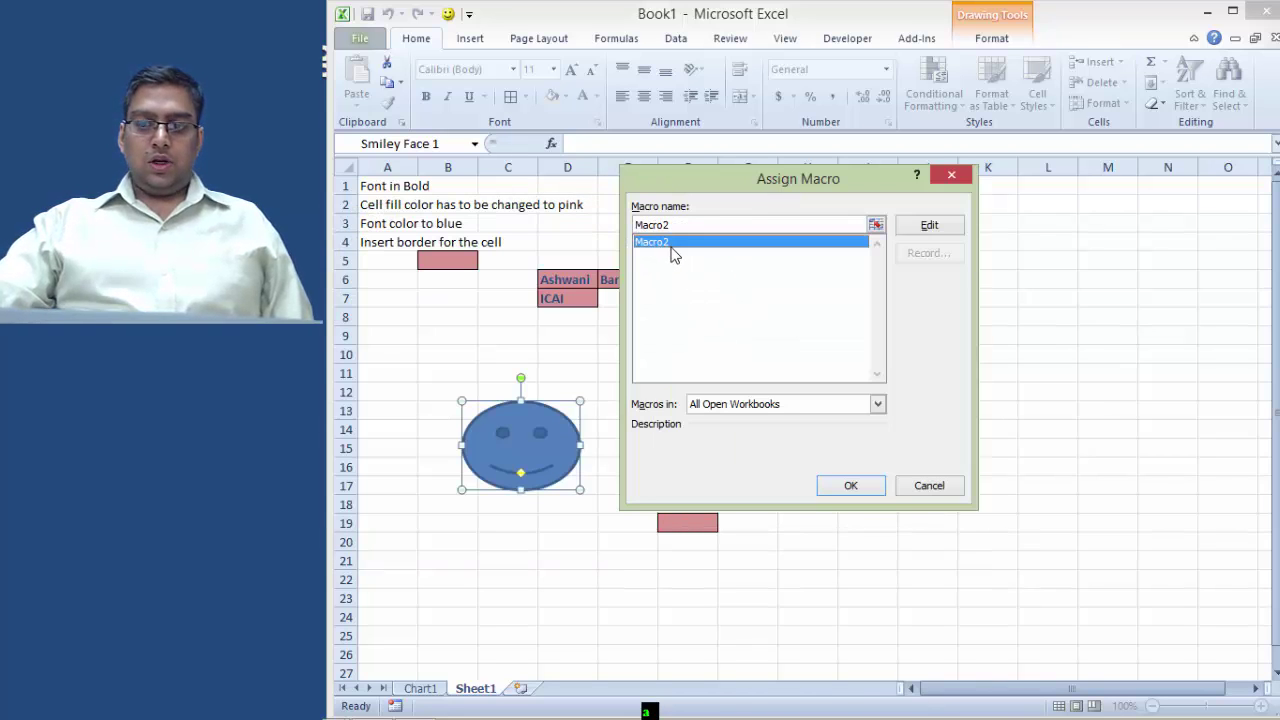
pyautogui.click(851, 486)
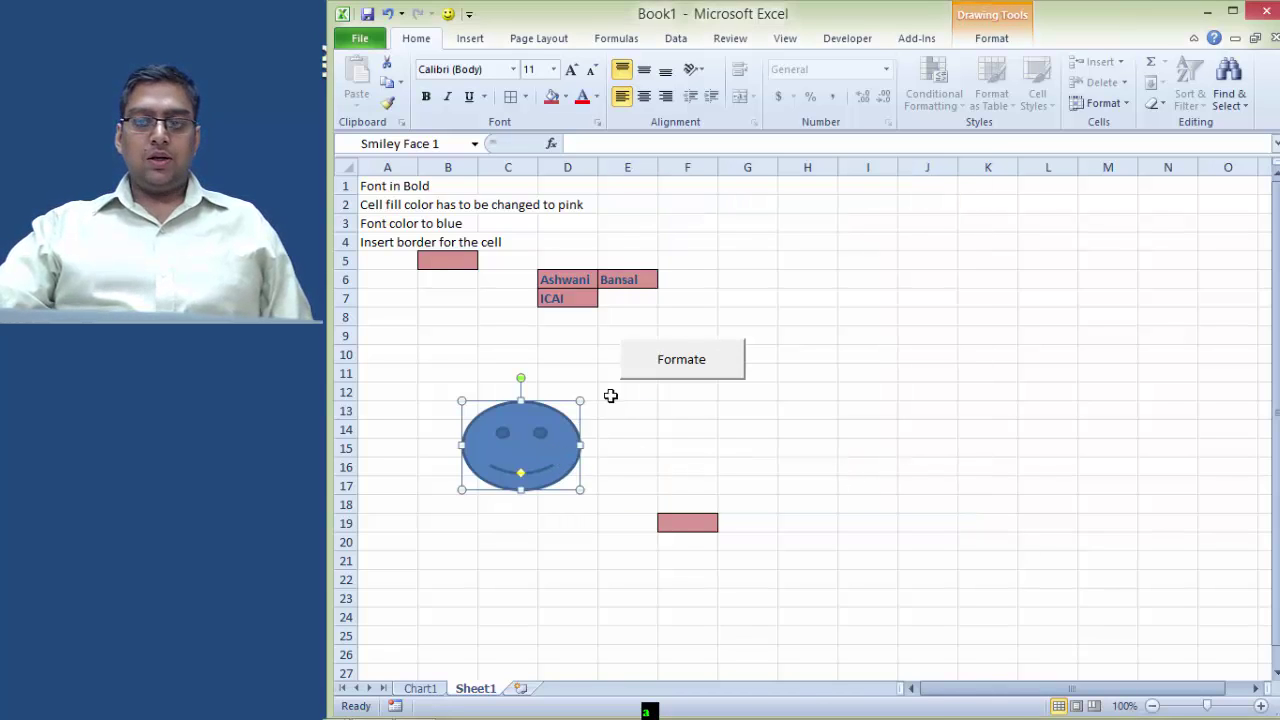
pyautogui.click(625, 298)
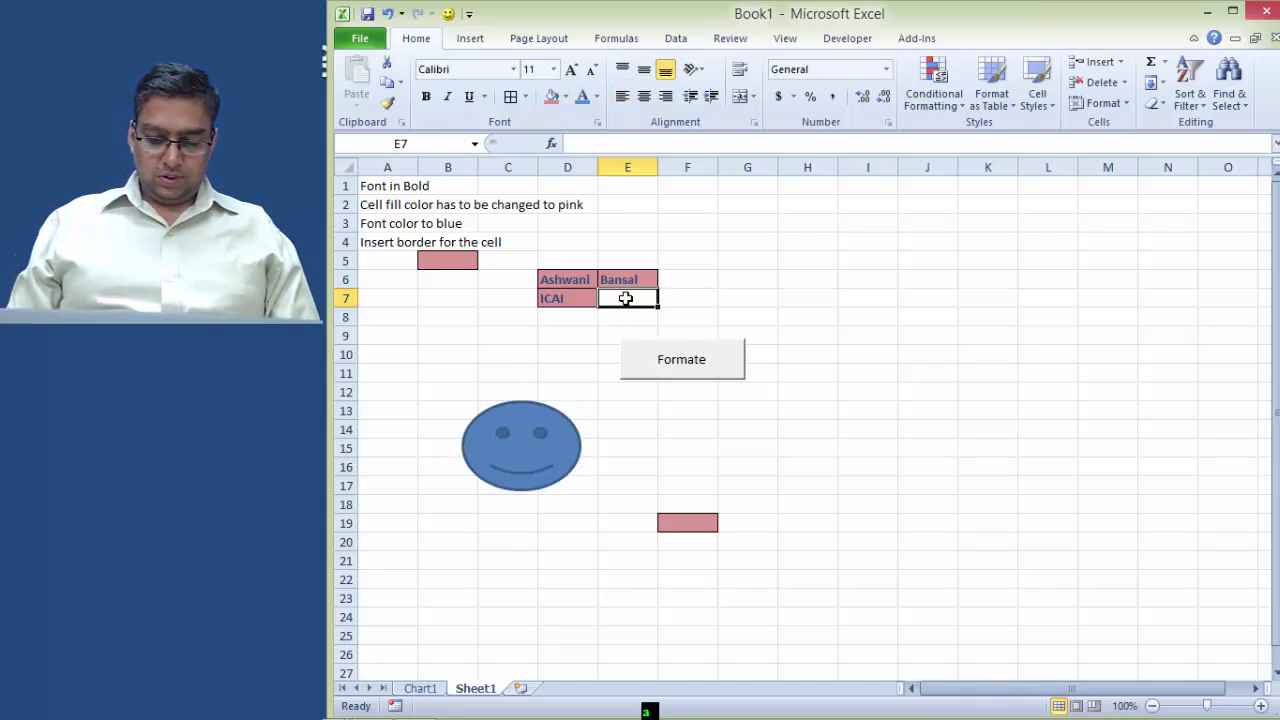
# Step: Enter 'Noida Sec 62' in cell E7, then reselect it and make it bold
pyautogui.write('Noid')
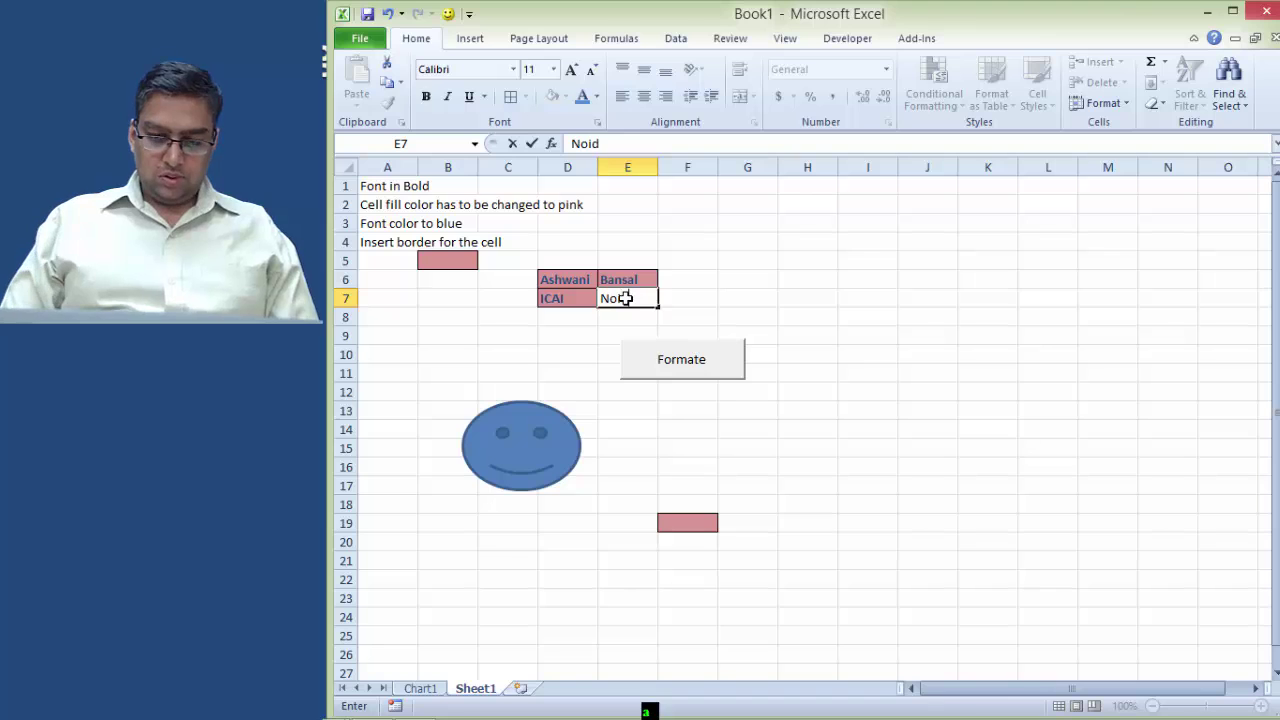
pyautogui.write('a Se')
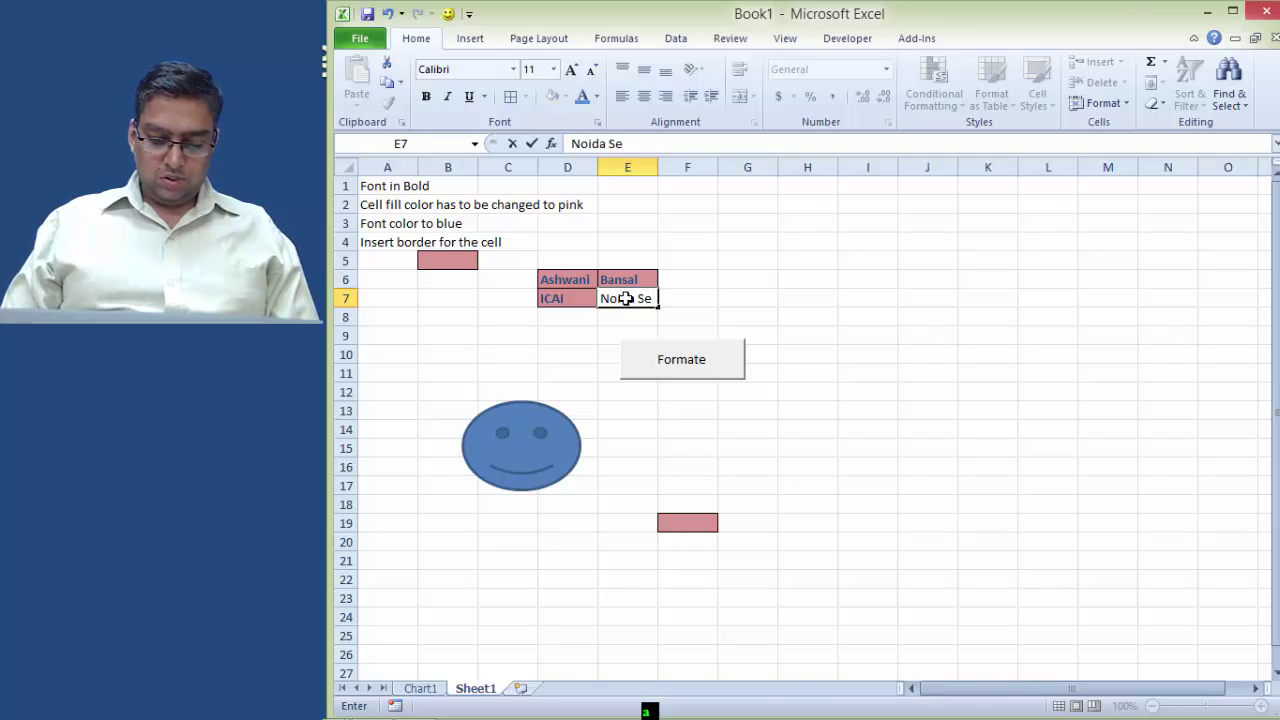
pyautogui.write('c 62')
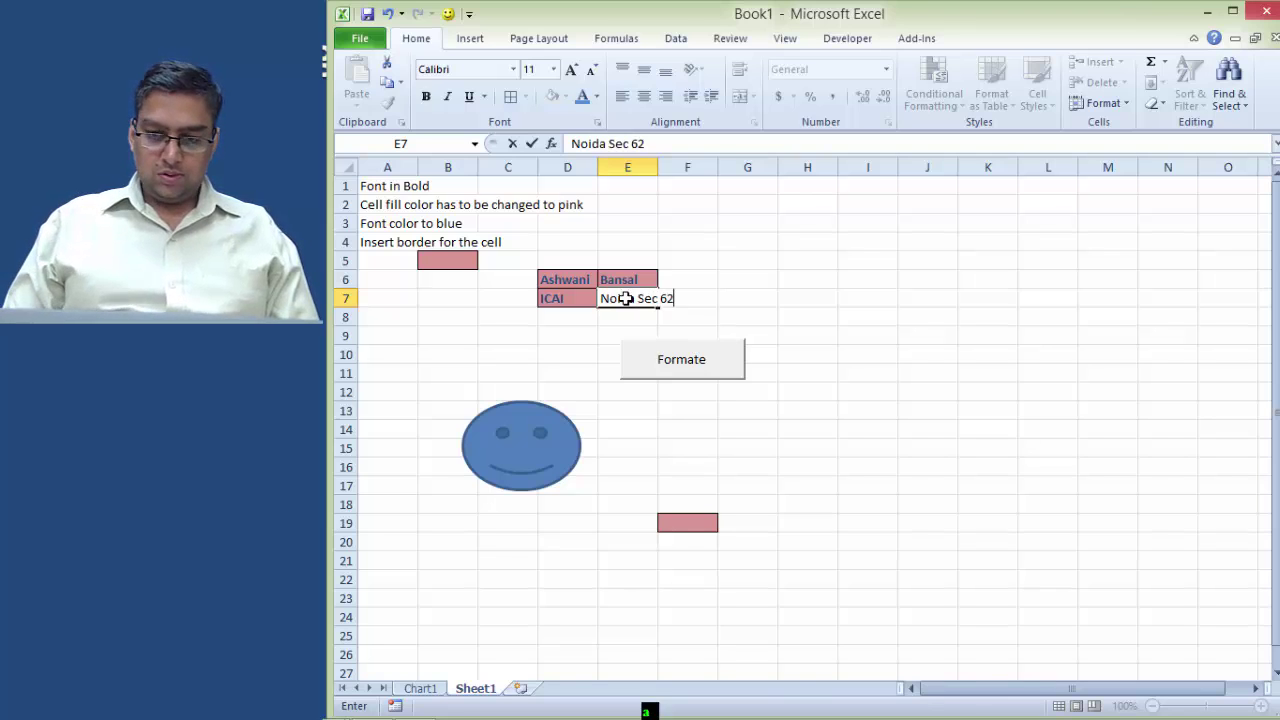
pyautogui.press('Return')
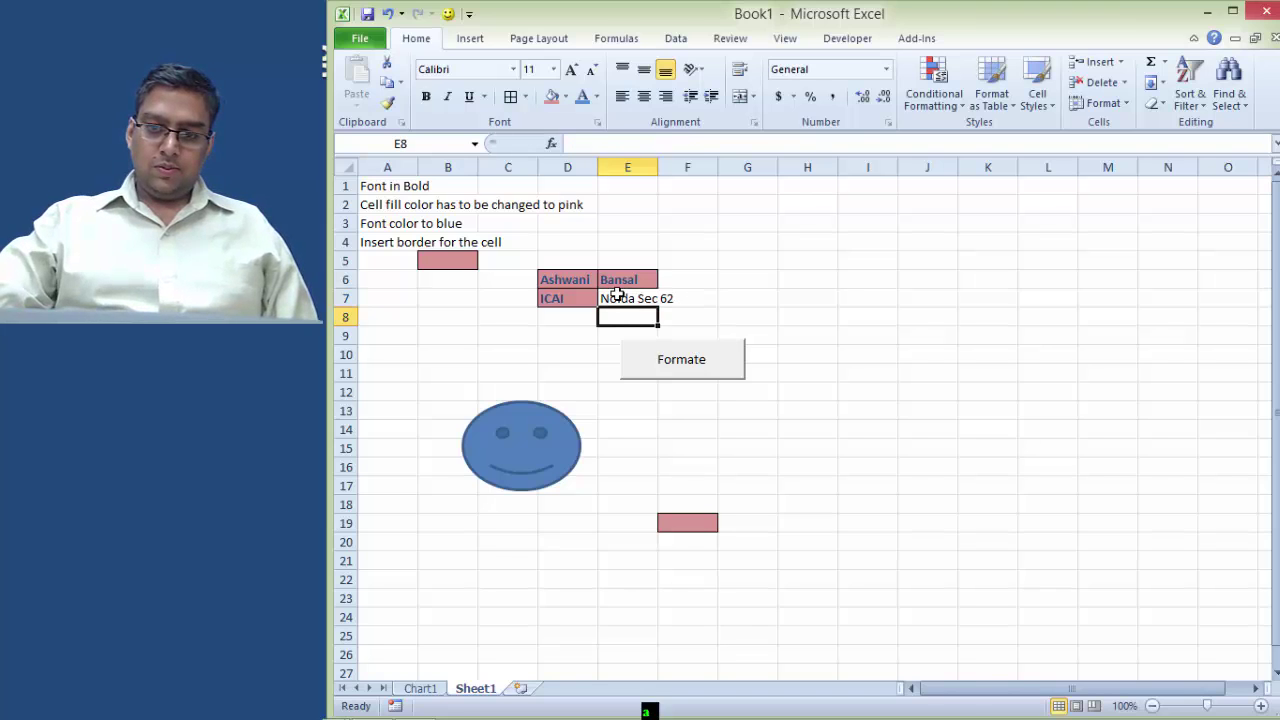
pyautogui.click(610, 298)
pyautogui.hotkey('ctrl', 'b')
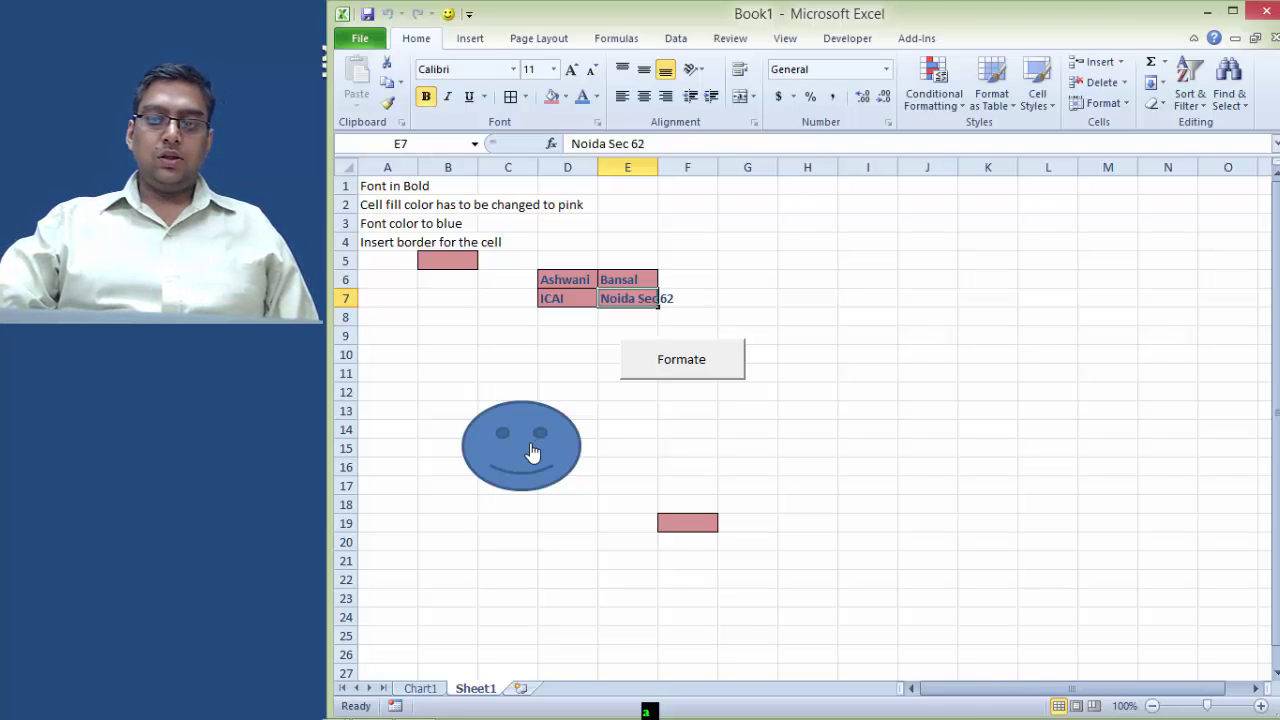
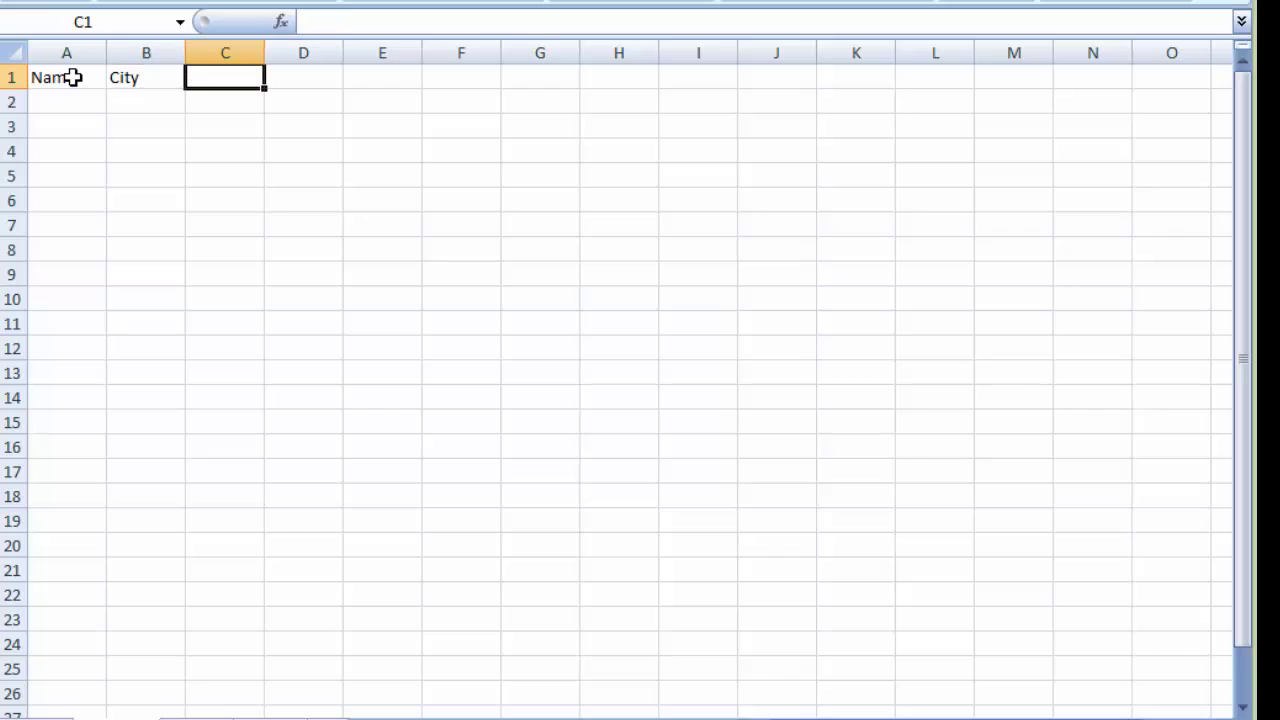
# Step: Add the Amount header in C1 and enter ABC Pvt. Ltd, 200000, with Delhi below
pyautogui.write('A')
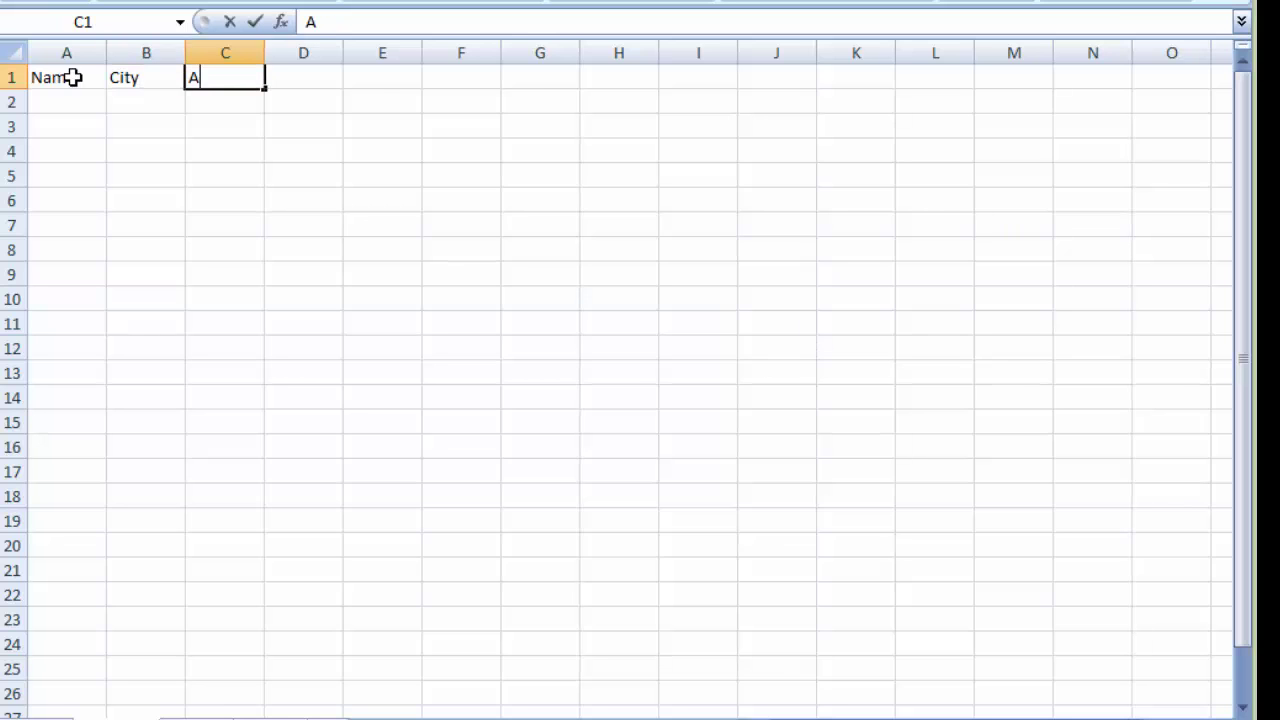
pyautogui.write('mount')
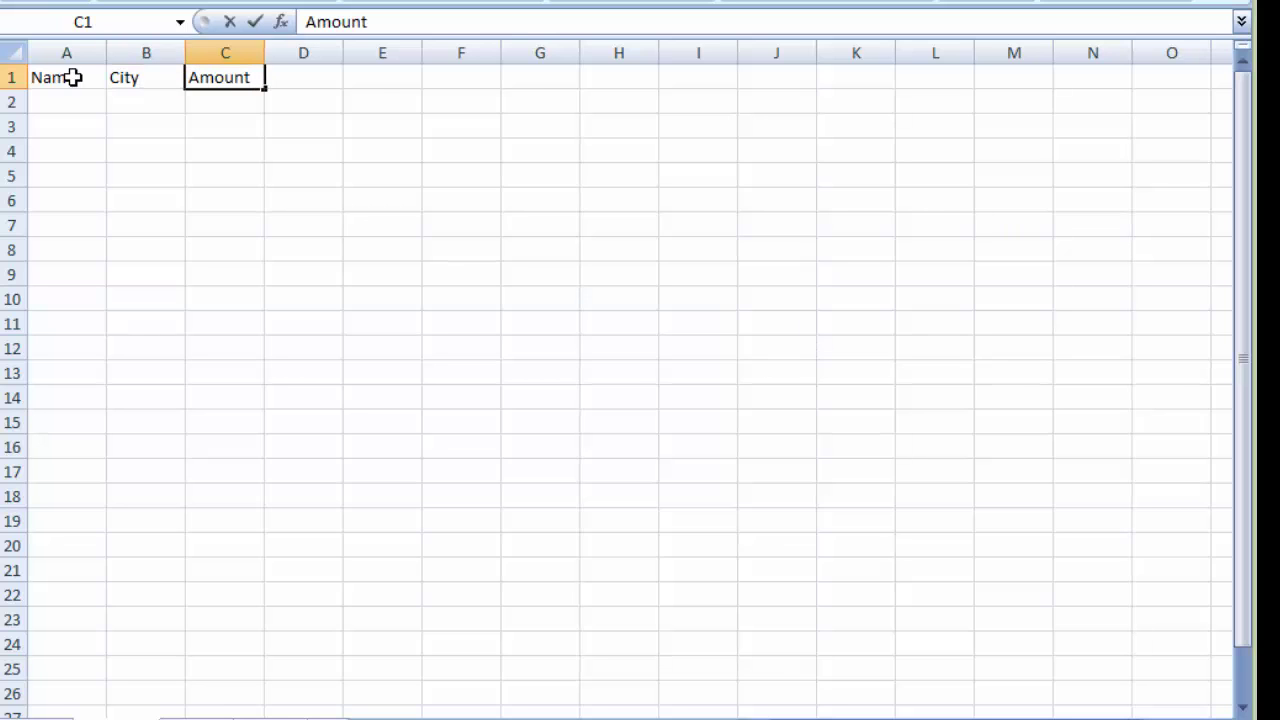
pyautogui.press('Return')
pyautogui.press('Left')
pyautogui.press('Left')
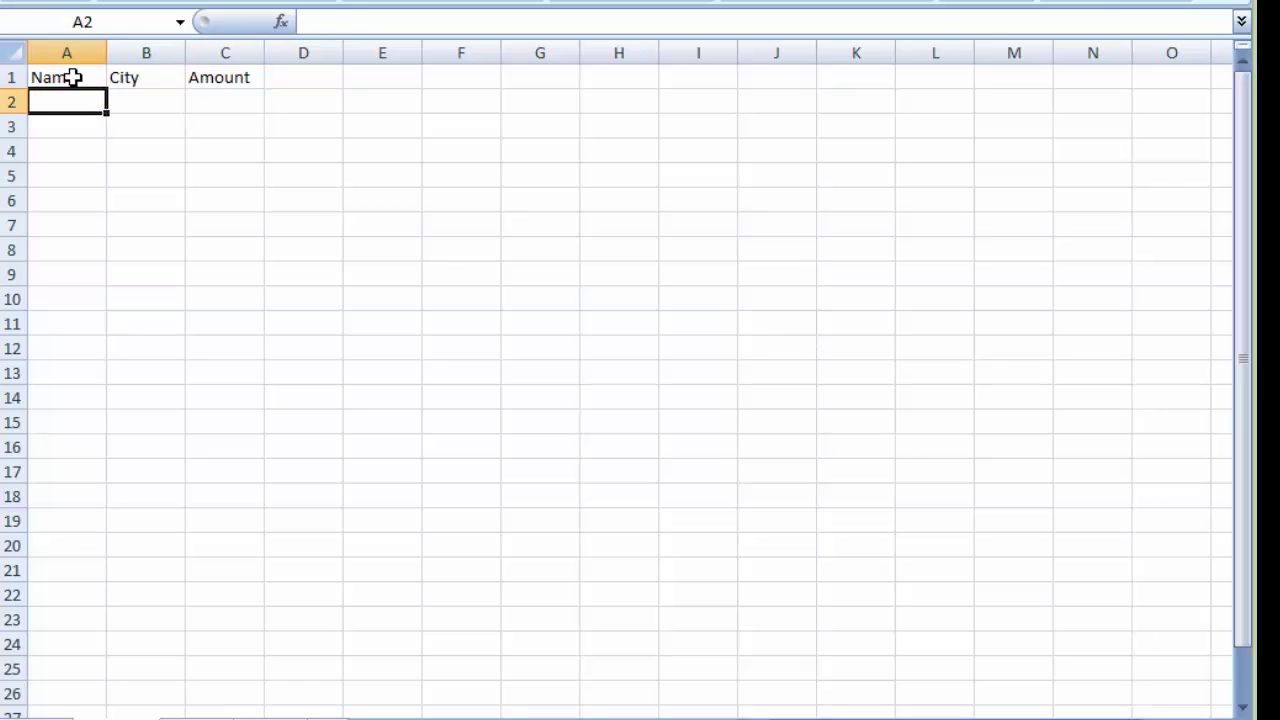
pyautogui.write('ABC')
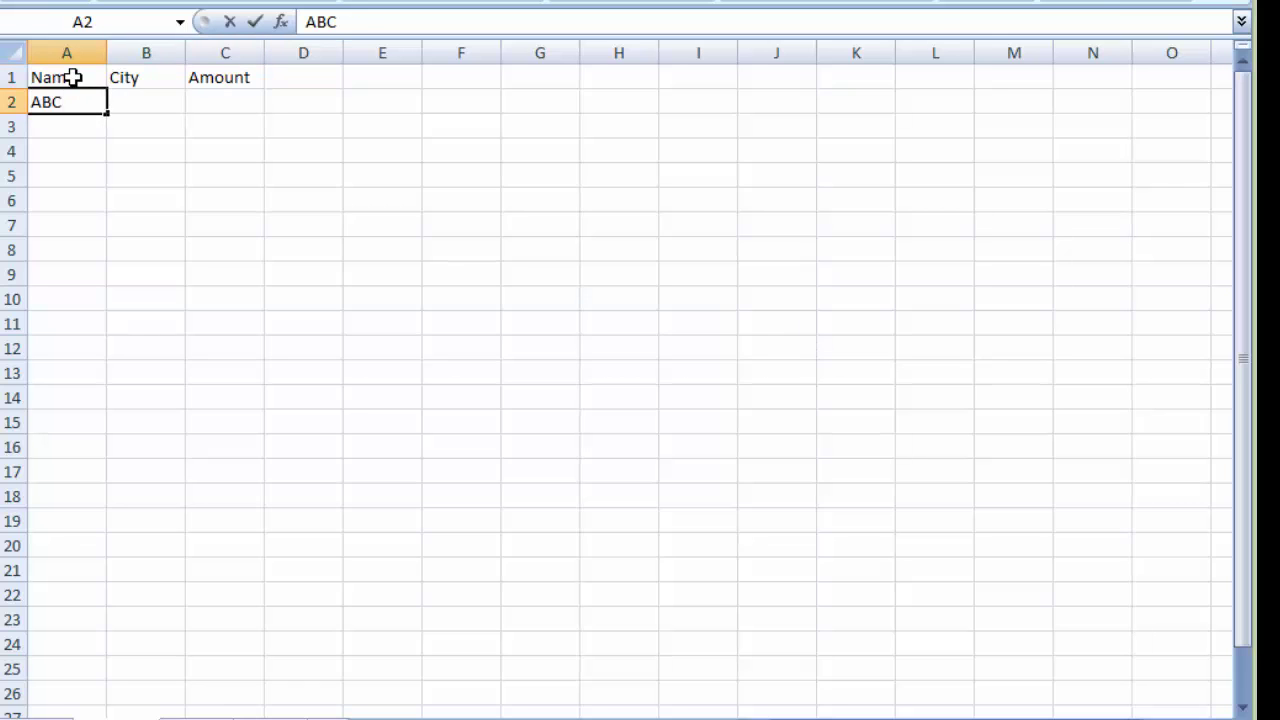
pyautogui.write(' Pvt. Ltd')
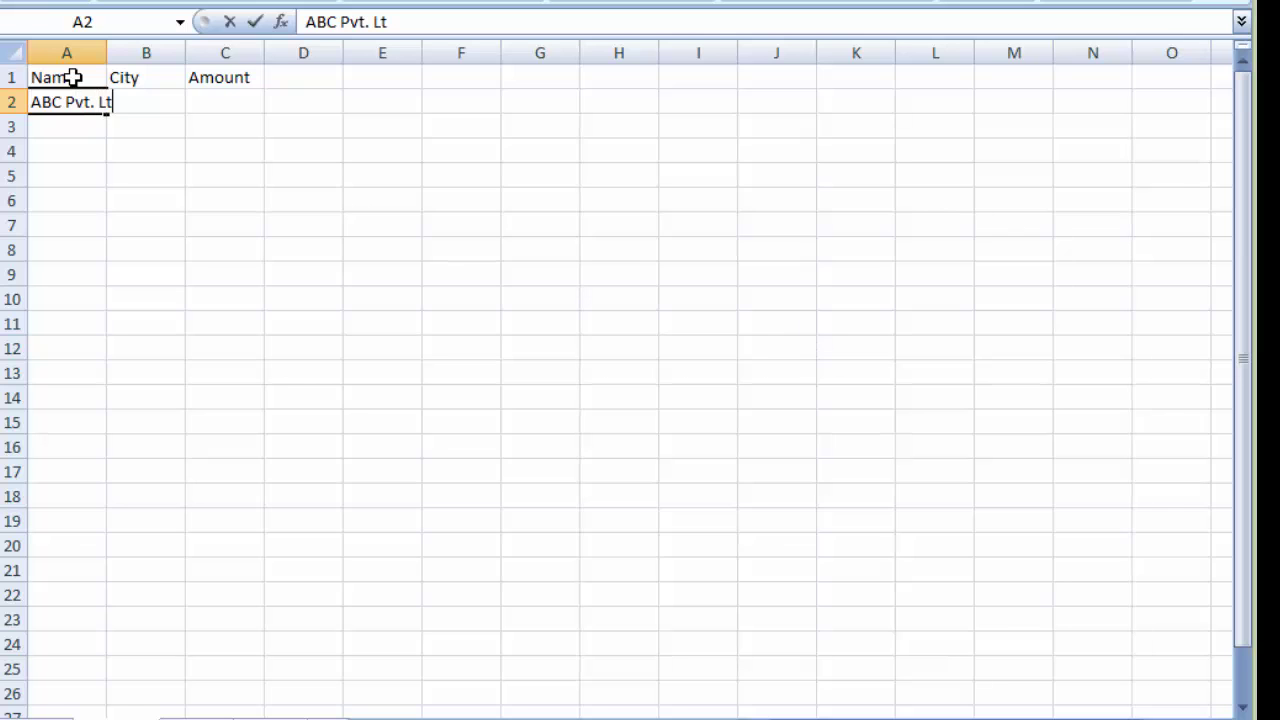
pyautogui.press('Tab')
pyautogui.press('Tab')
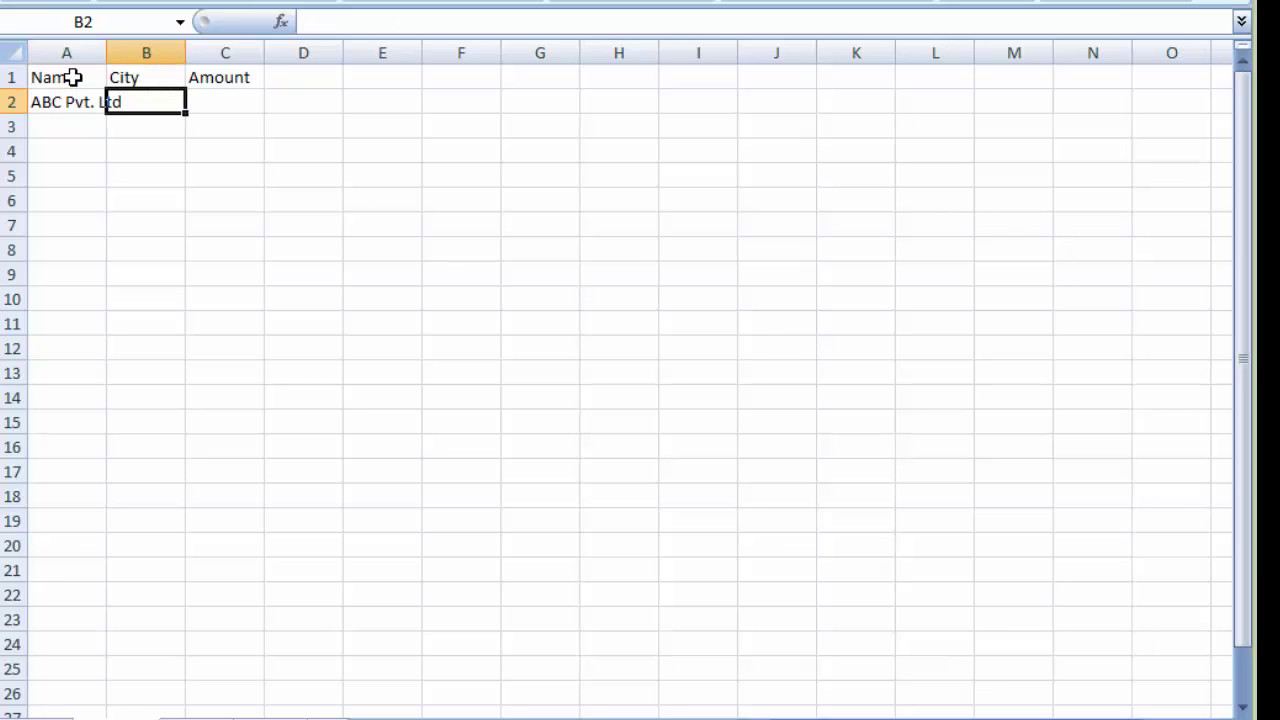
pyautogui.write('200000')
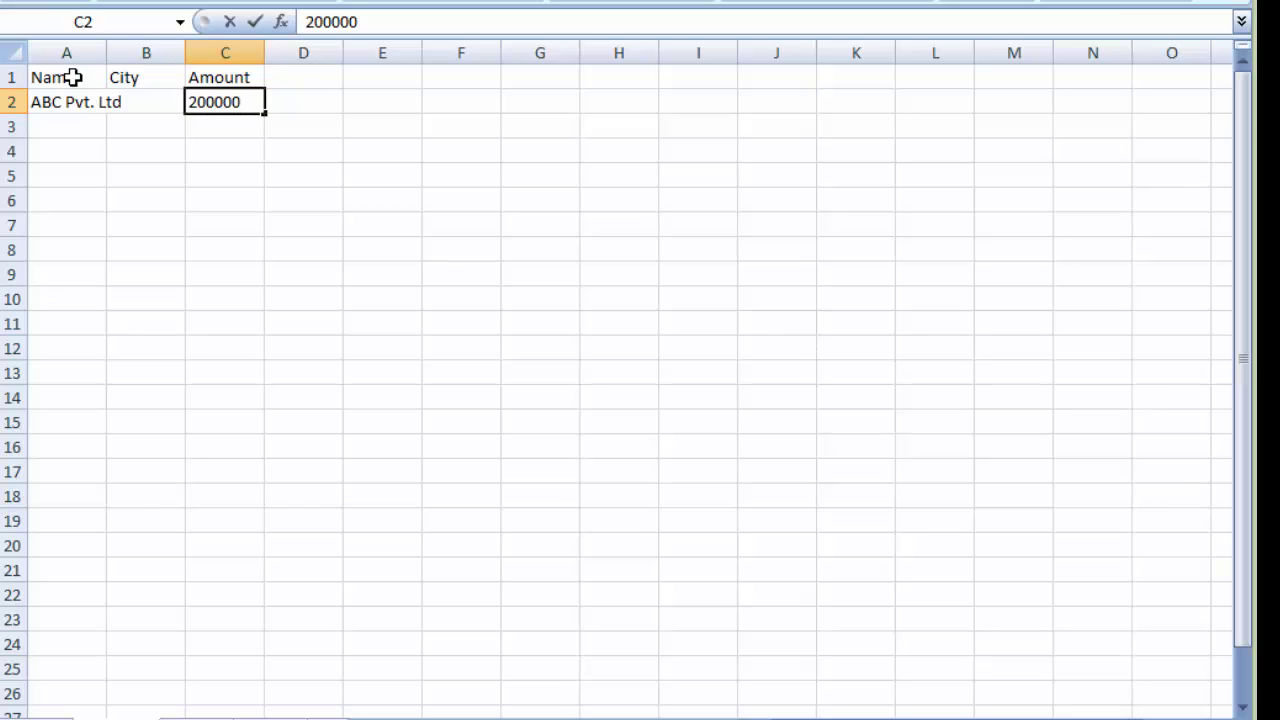
pyautogui.press('Return')
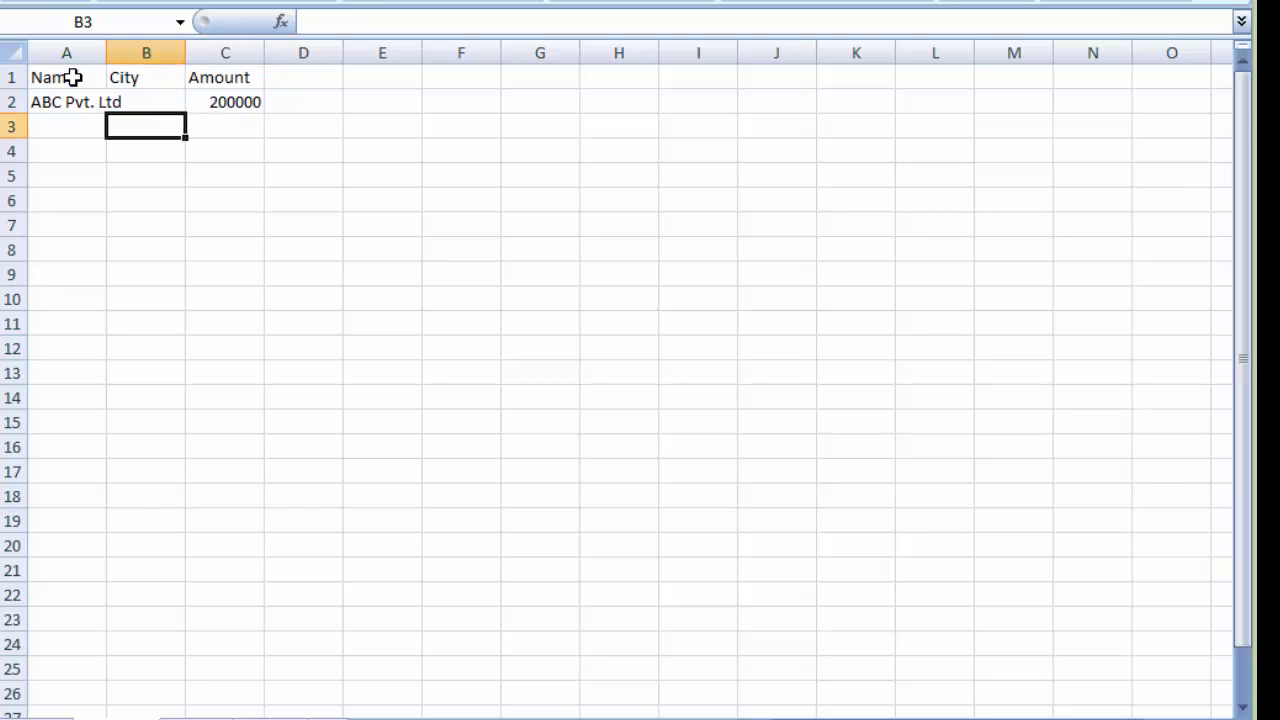
pyautogui.write('Delhi')
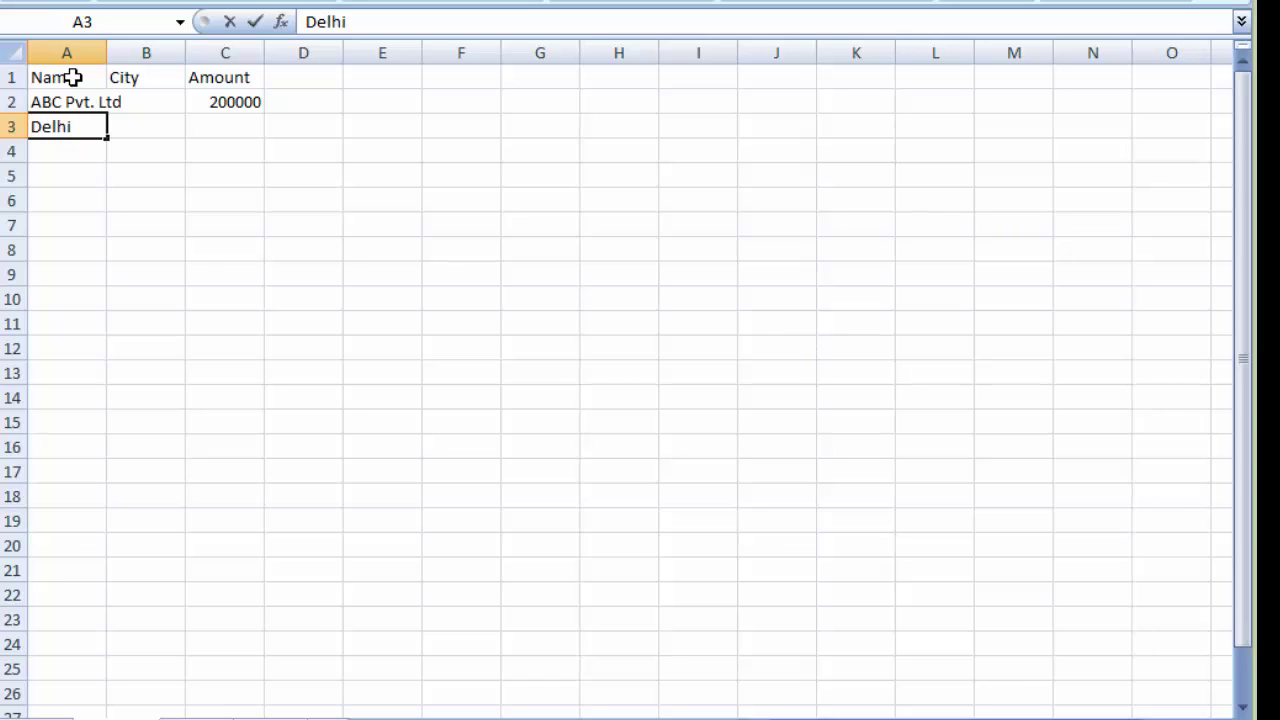
pyautogui.press('Return')
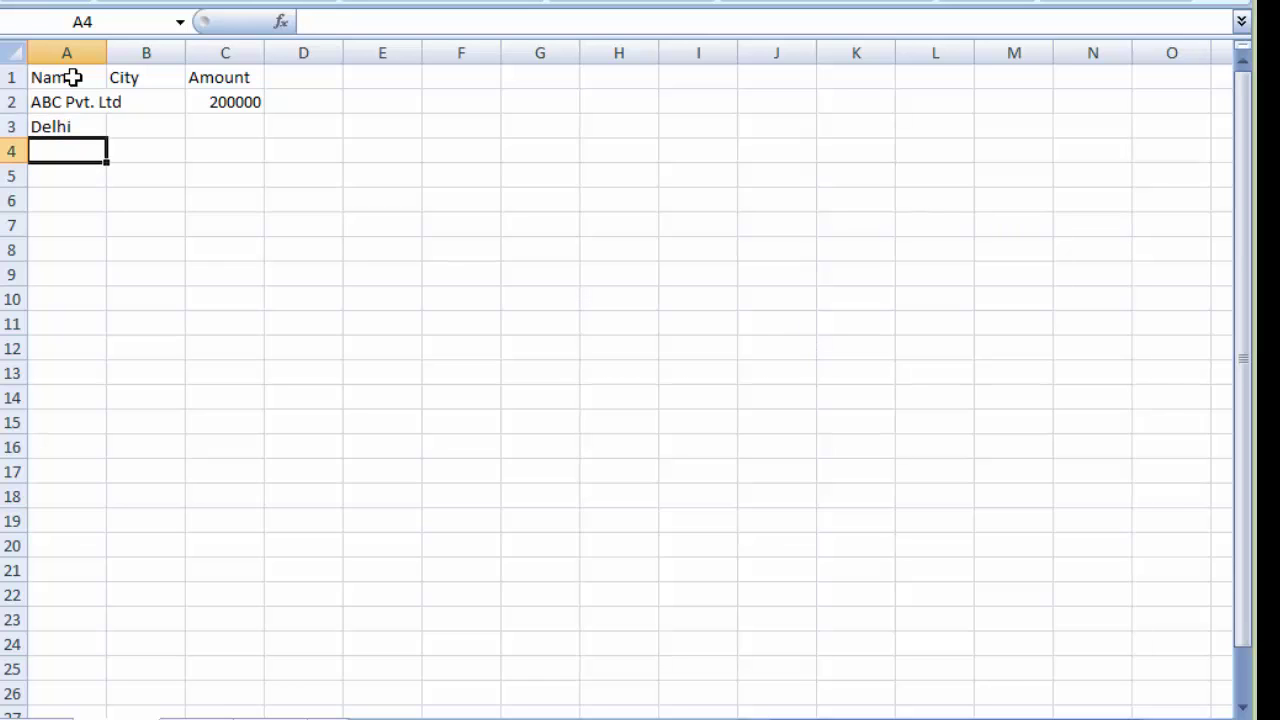
# Step: Enter AK Enterprises with amount 1000000, and Mumbai on the row below
pyautogui.write('AK')
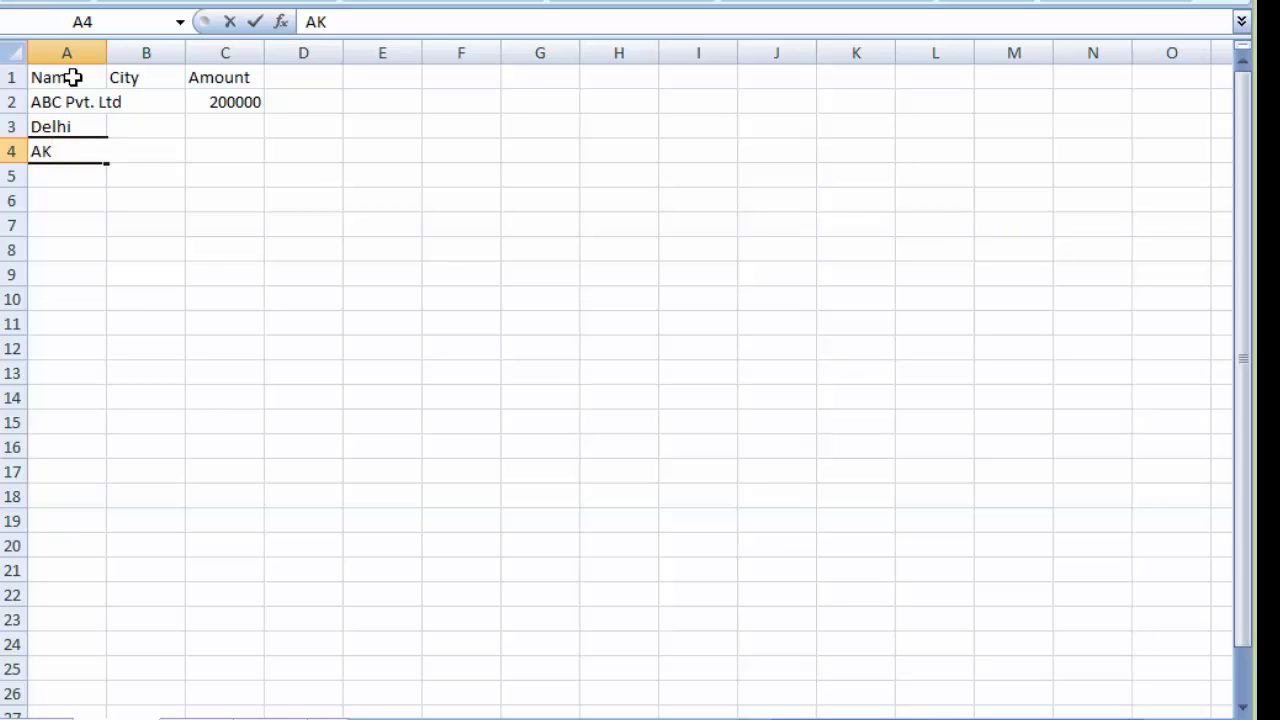
pyautogui.write(' Enterp')
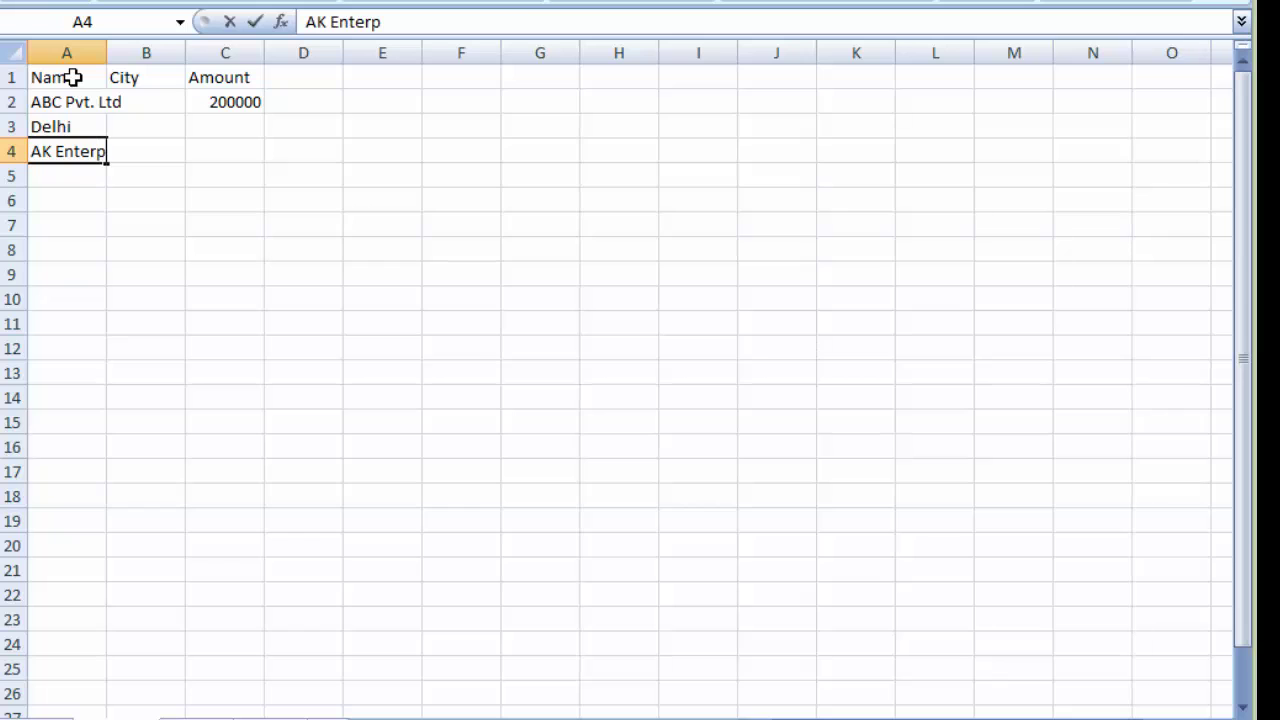
pyautogui.write('rises')
pyautogui.press('Tab')
pyautogui.press('Tab')
pyautogui.write('1')
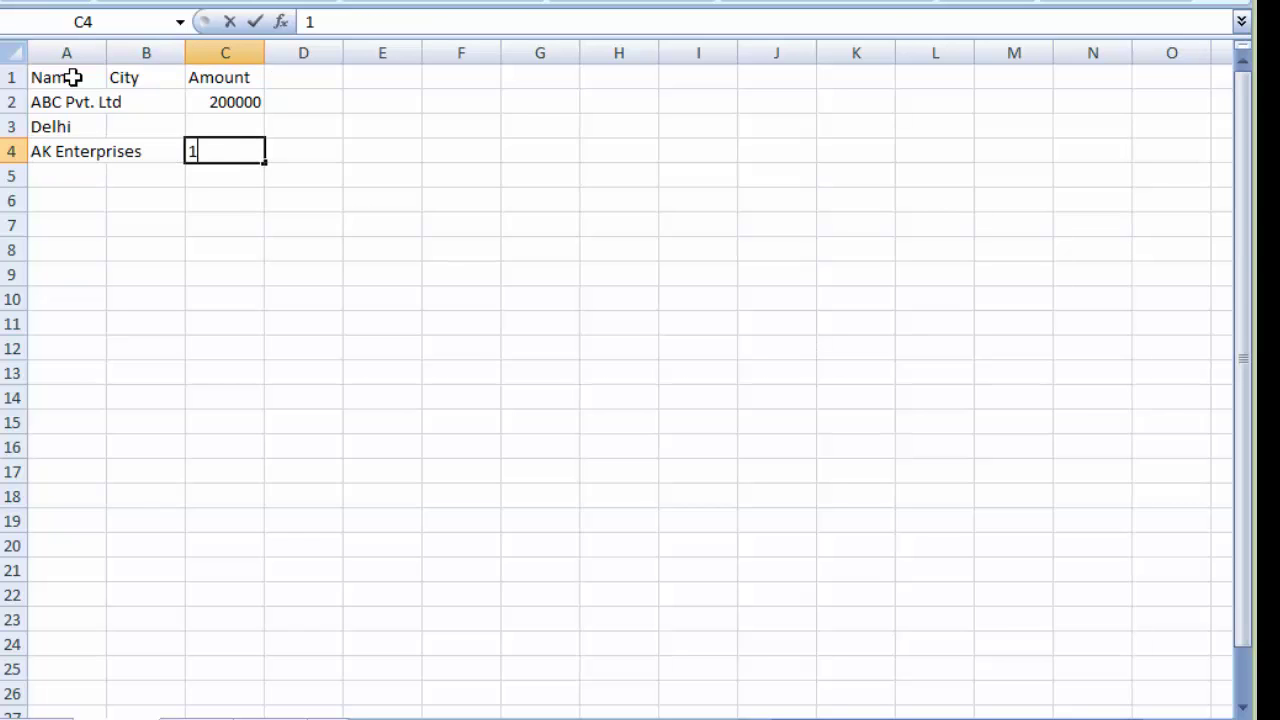
pyautogui.write('00000')
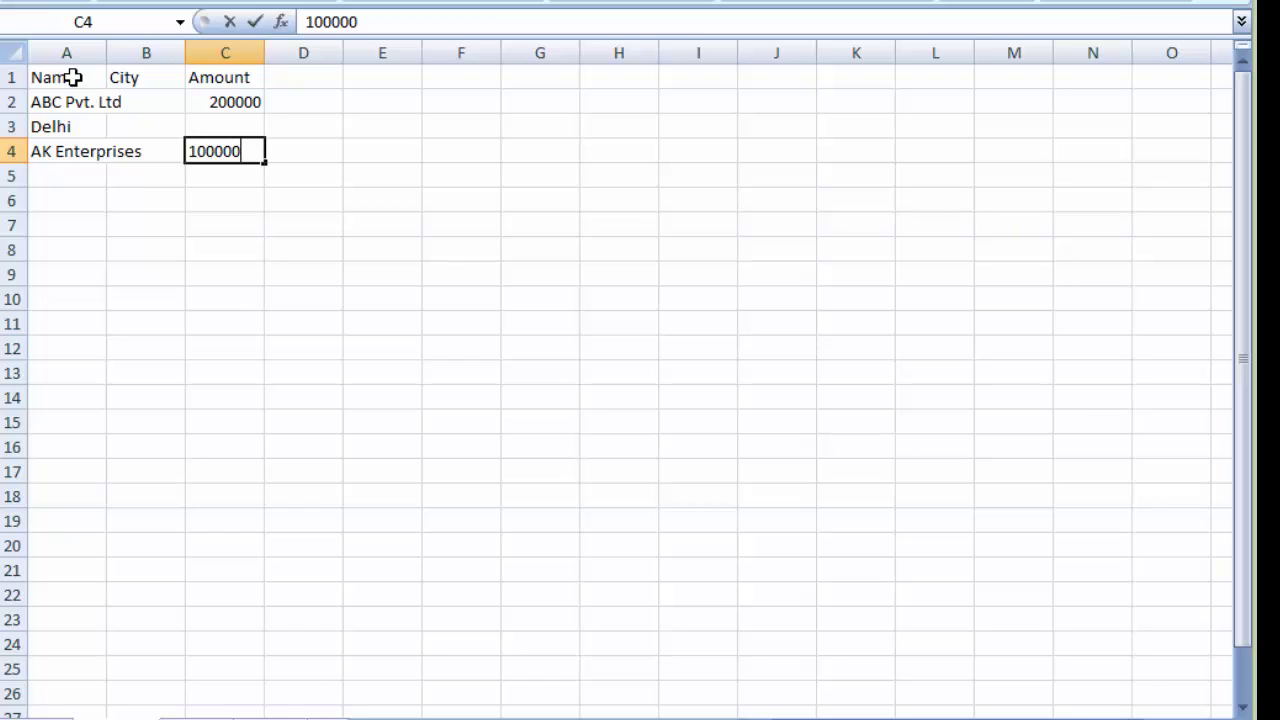
pyautogui.write('0')
pyautogui.press('Down')
pyautogui.press('Left')
pyautogui.press('Left')
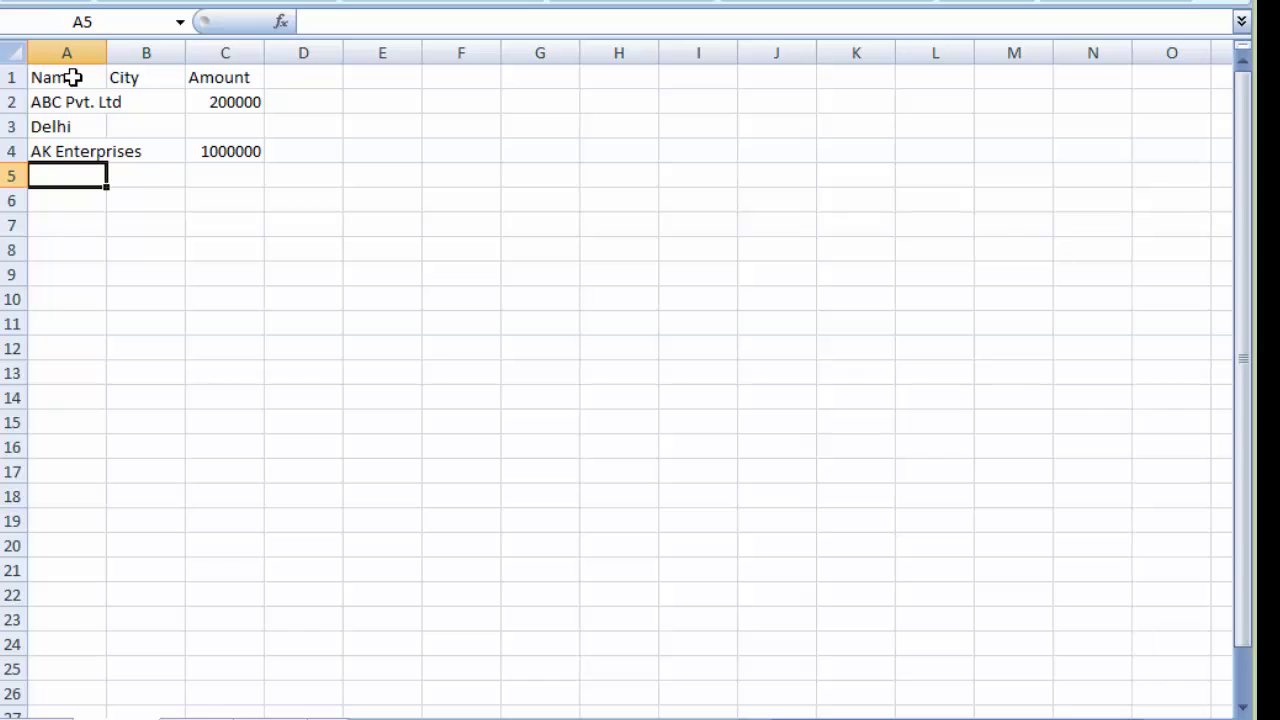
pyautogui.write('Mum')
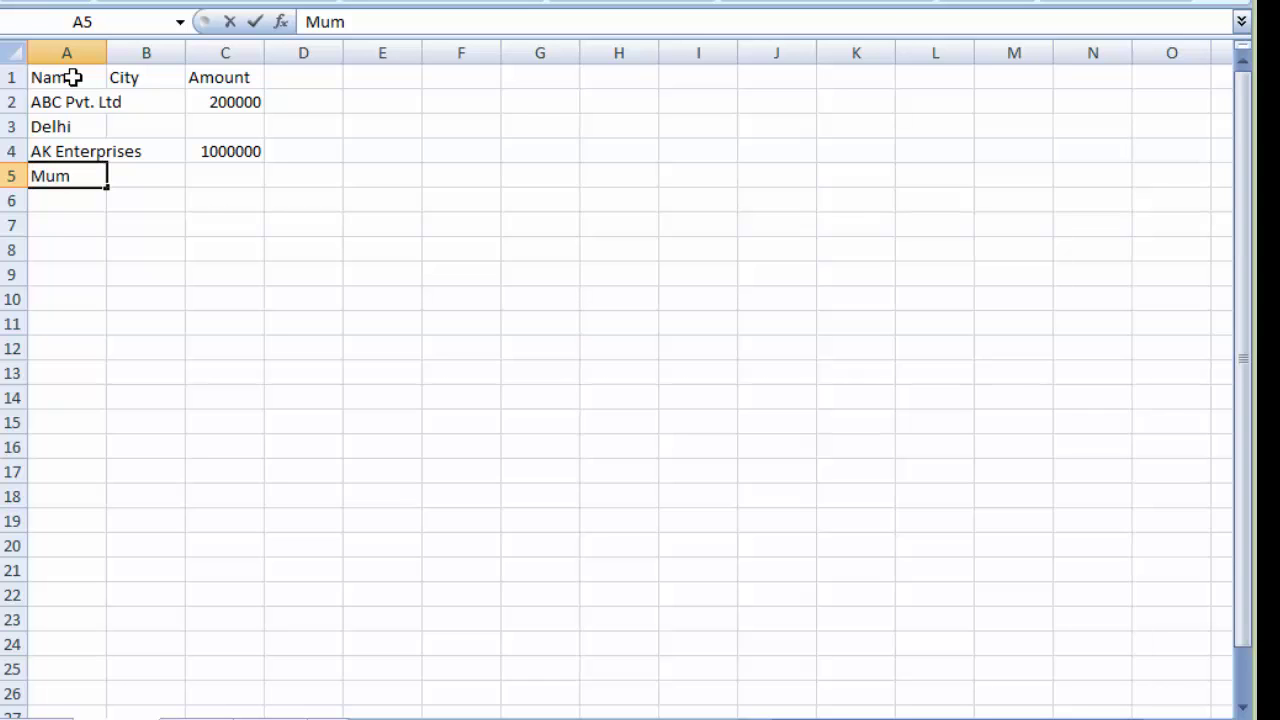
pyautogui.write('bai')
pyautogui.press('Return')
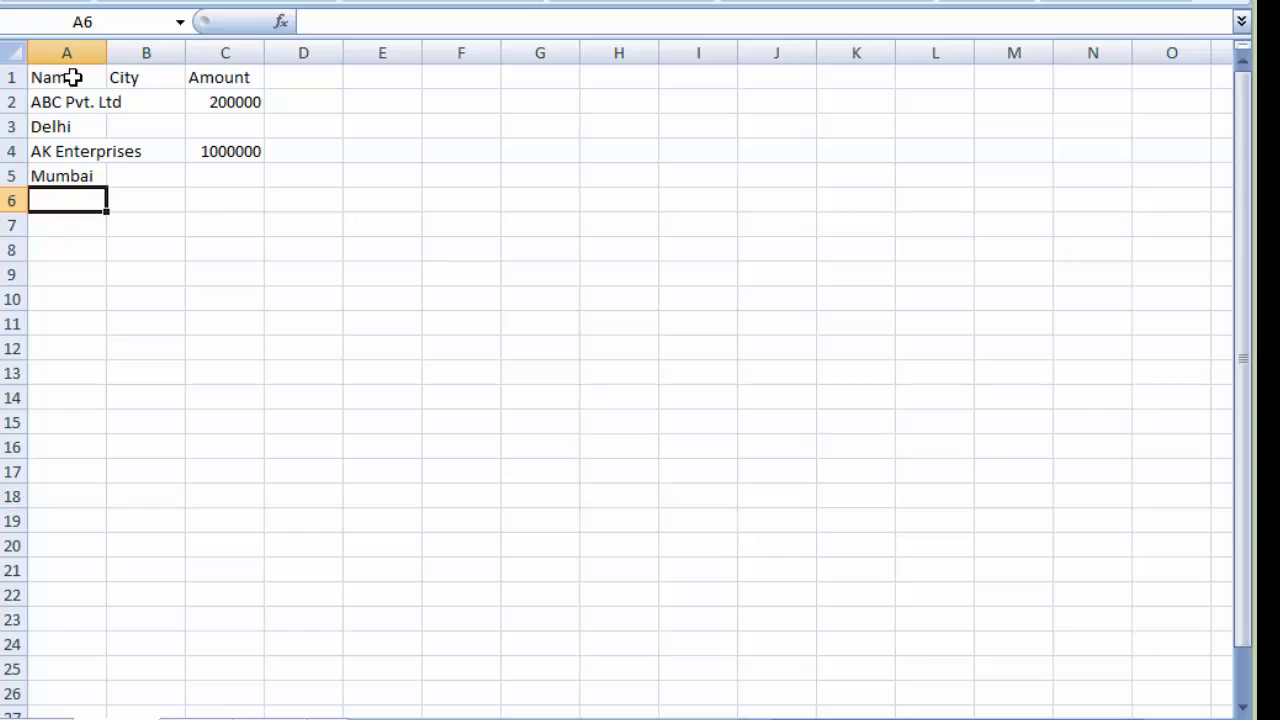
# Step: Enter Vijay & Sons with amount 500000, and Chennai on the row below
pyautogui.write('Vijay')
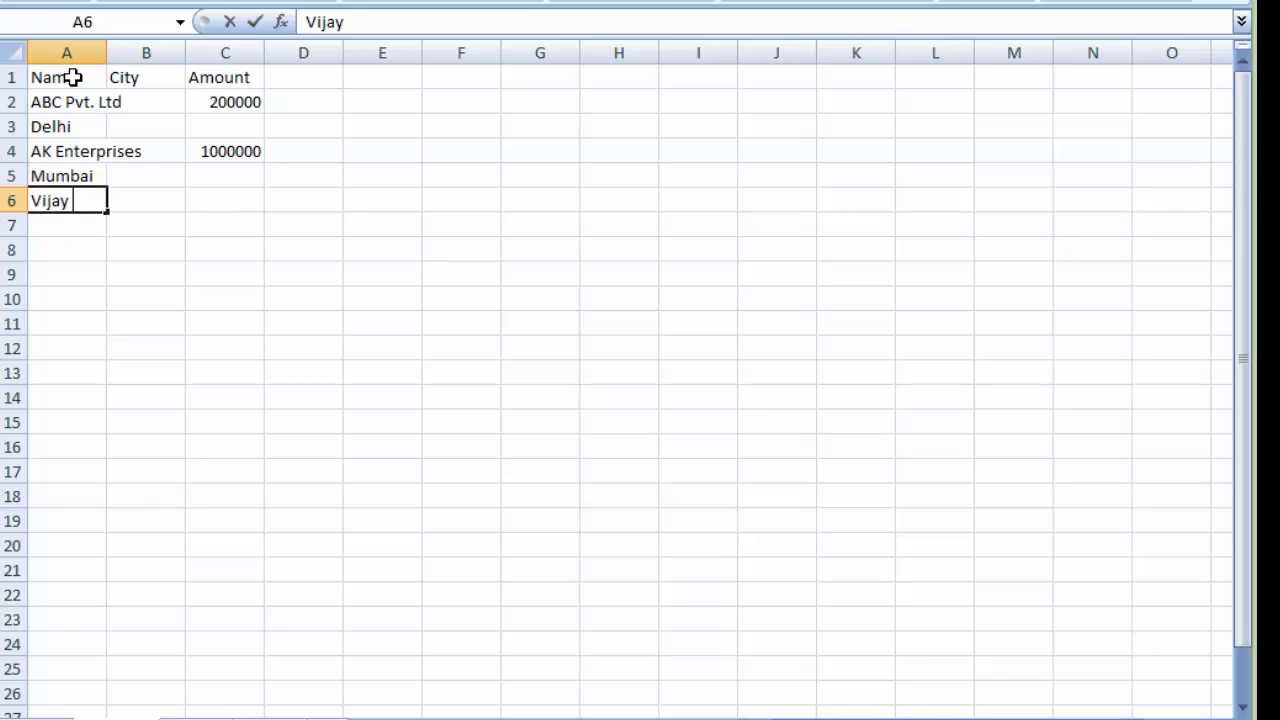
pyautogui.write(' & Sons')
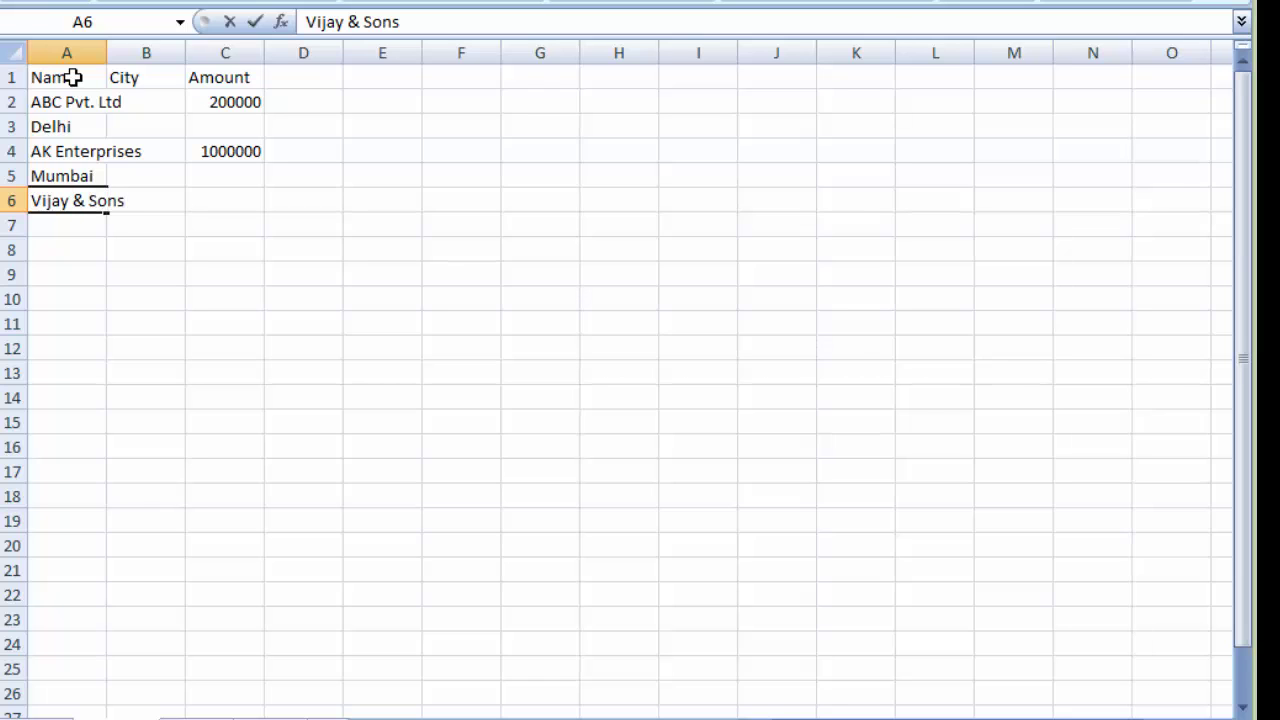
pyautogui.press('Tab')
pyautogui.press('Tab')
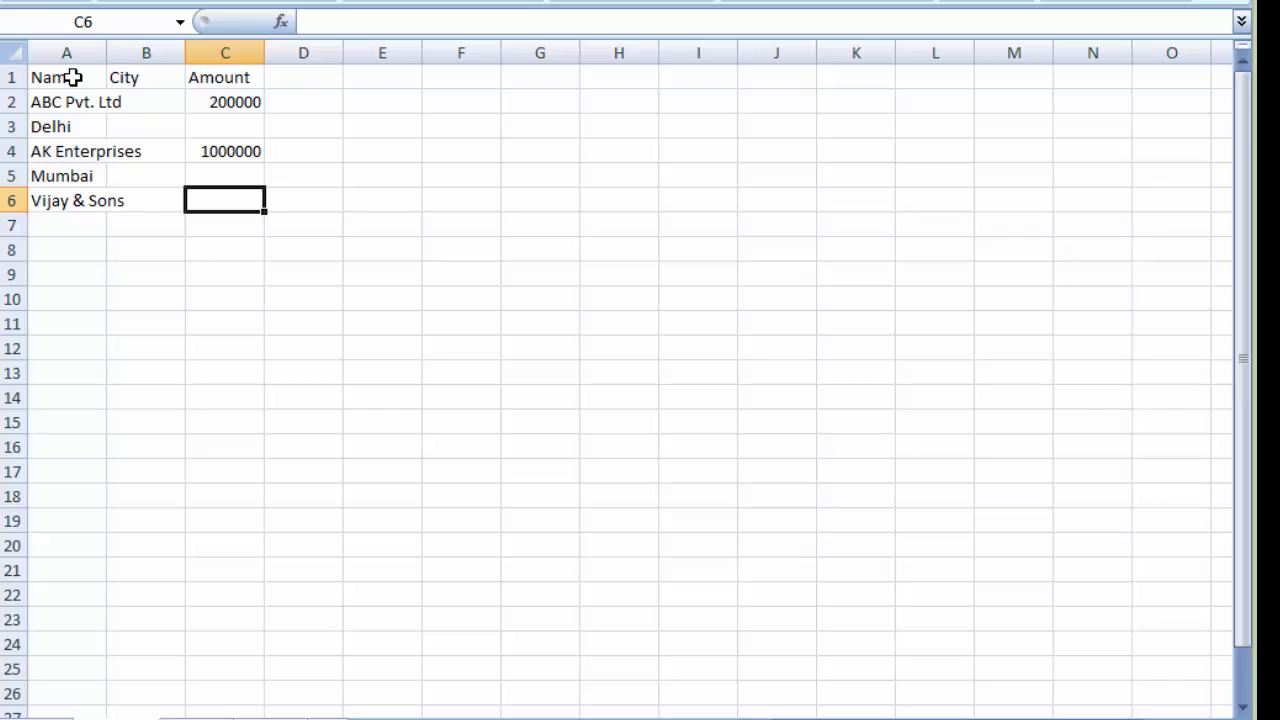
pyautogui.write('5000')
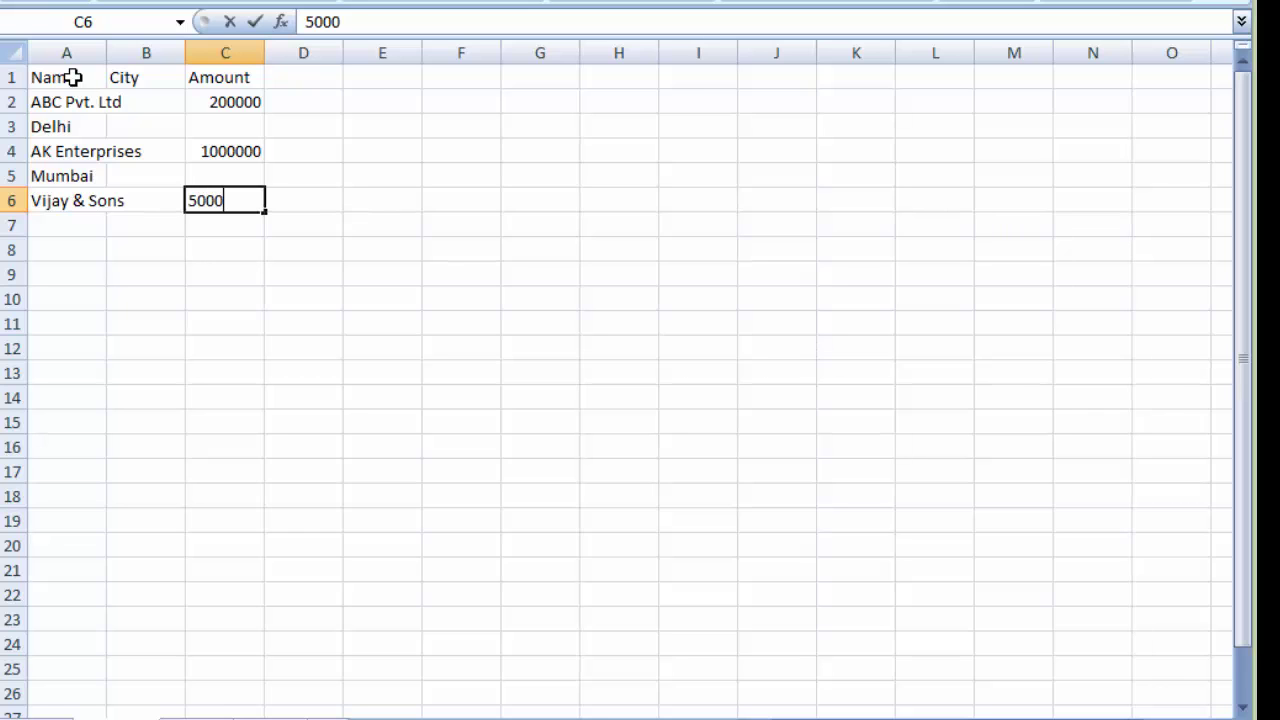
pyautogui.write('00')
pyautogui.press('Return')
pyautogui.press('Left')
pyautogui.press('Left')
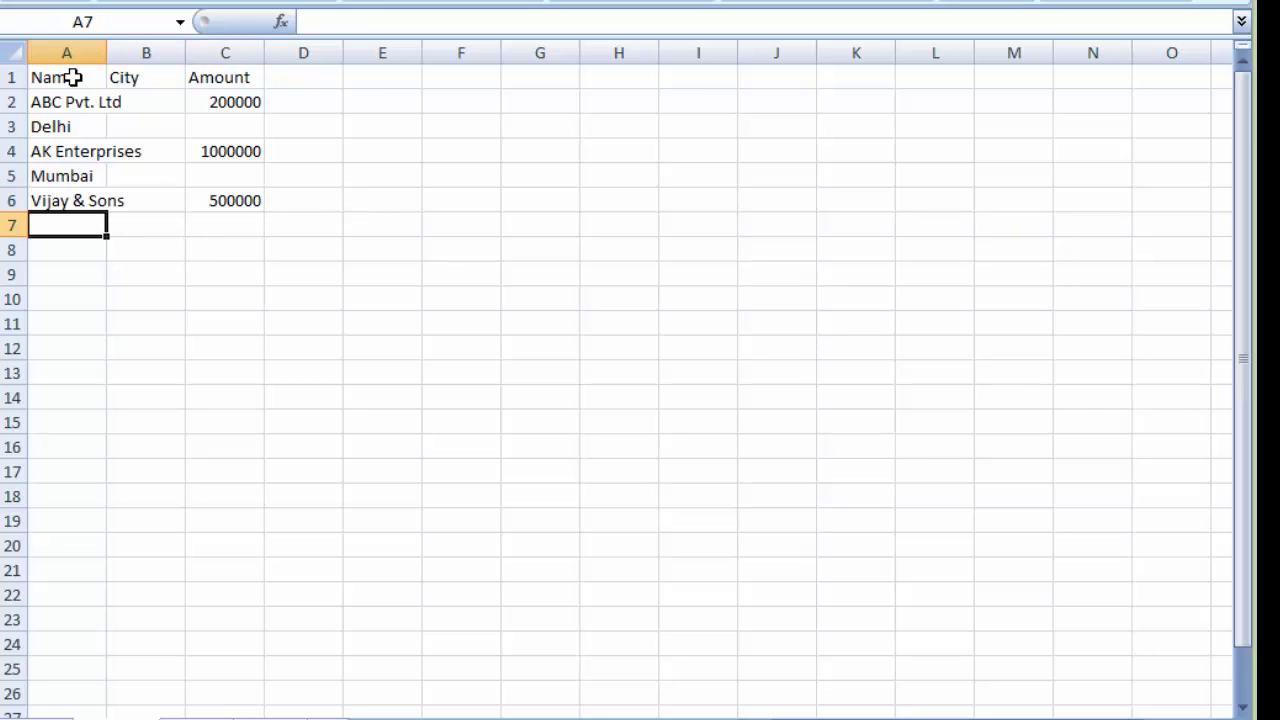
pyautogui.write('Chenn')
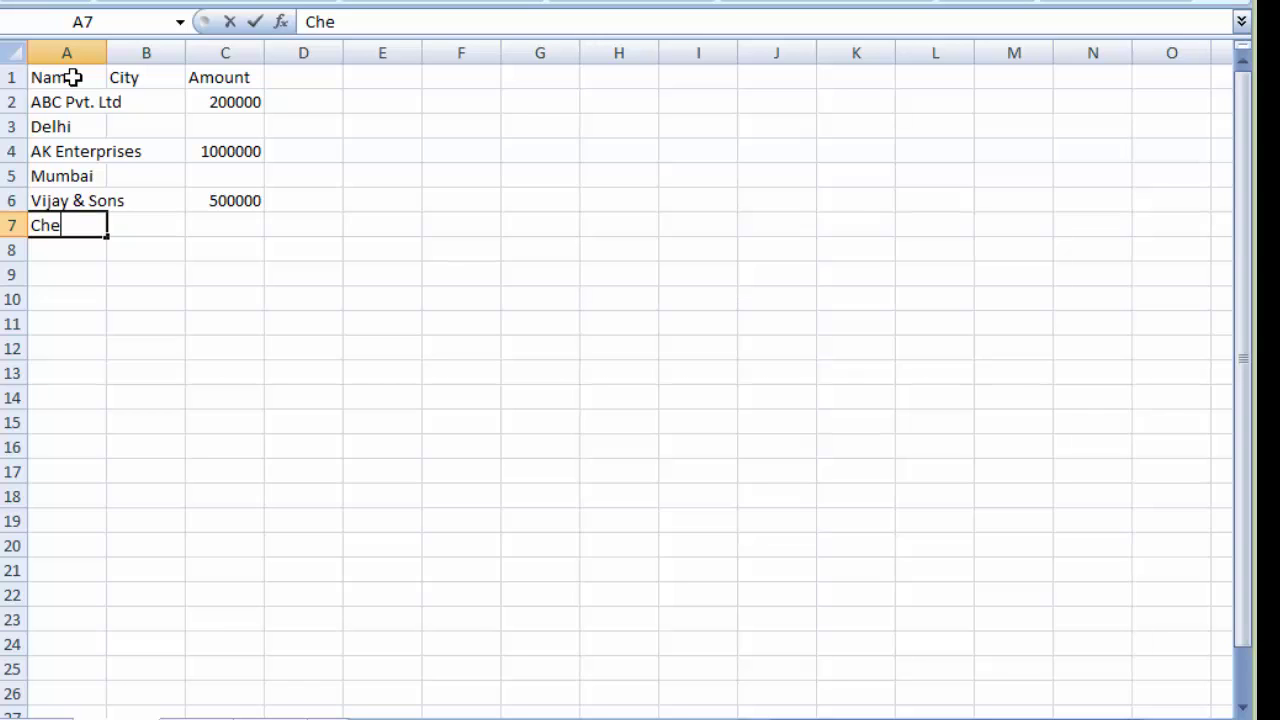
pyautogui.write('ai')
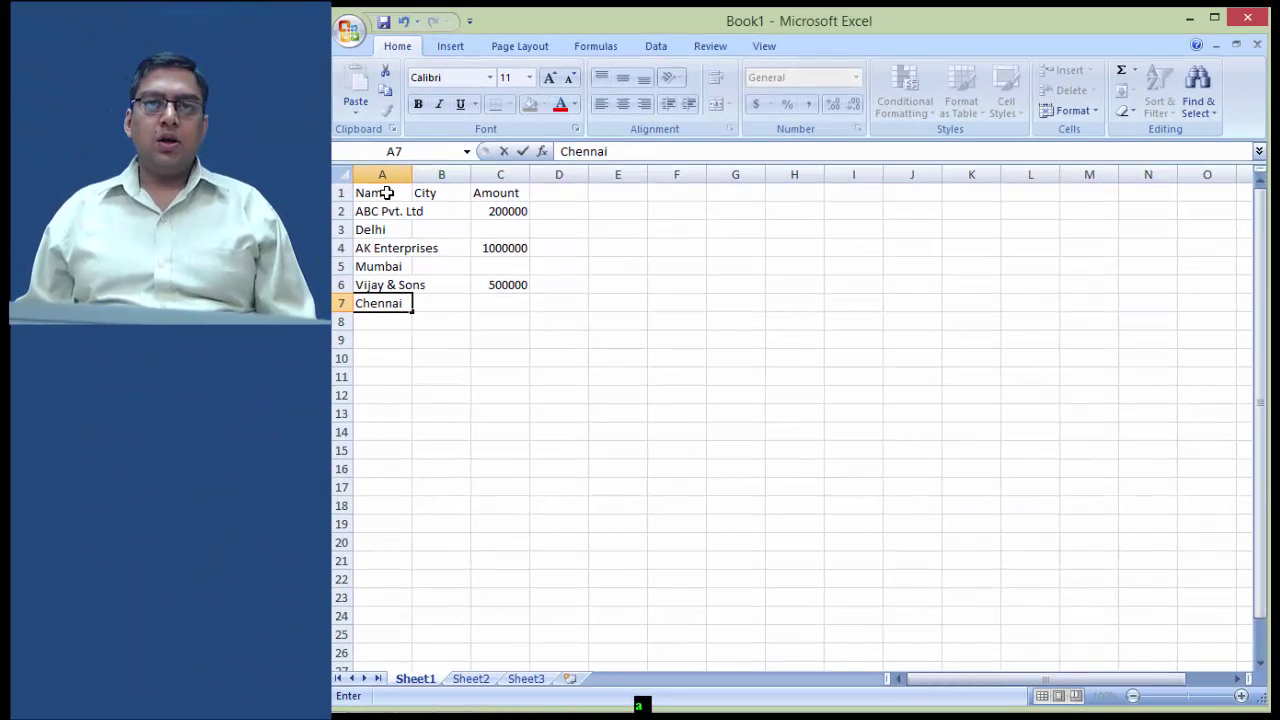
# Step: Turn on Use Relative References for macro recording from the View tab's Macros menu
pyautogui.click(382, 228)
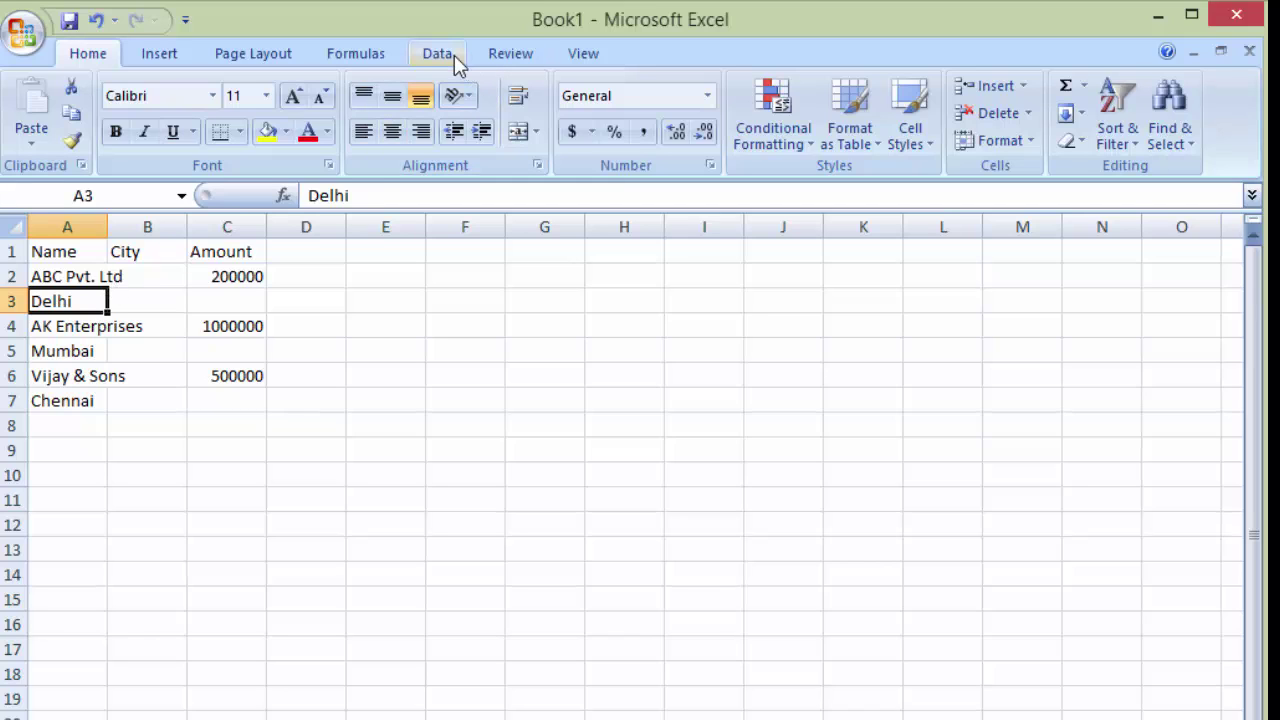
pyautogui.click(582, 54)
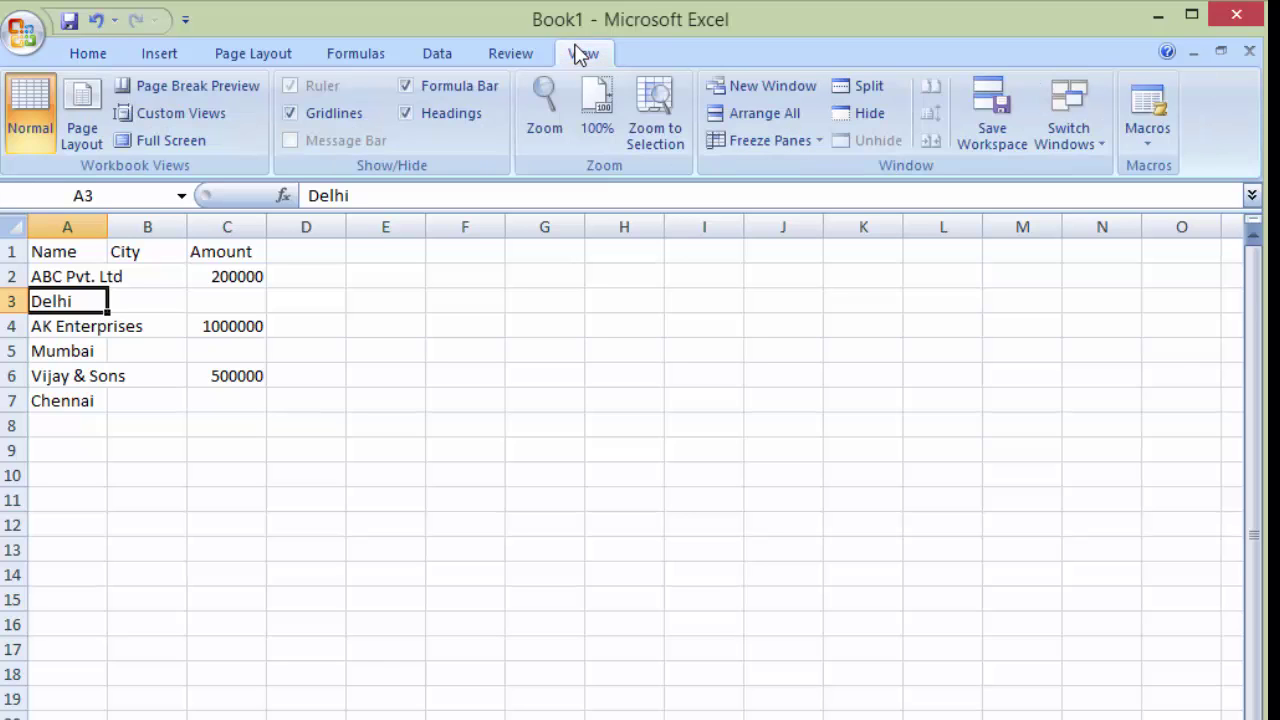
pyautogui.click(1146, 145)
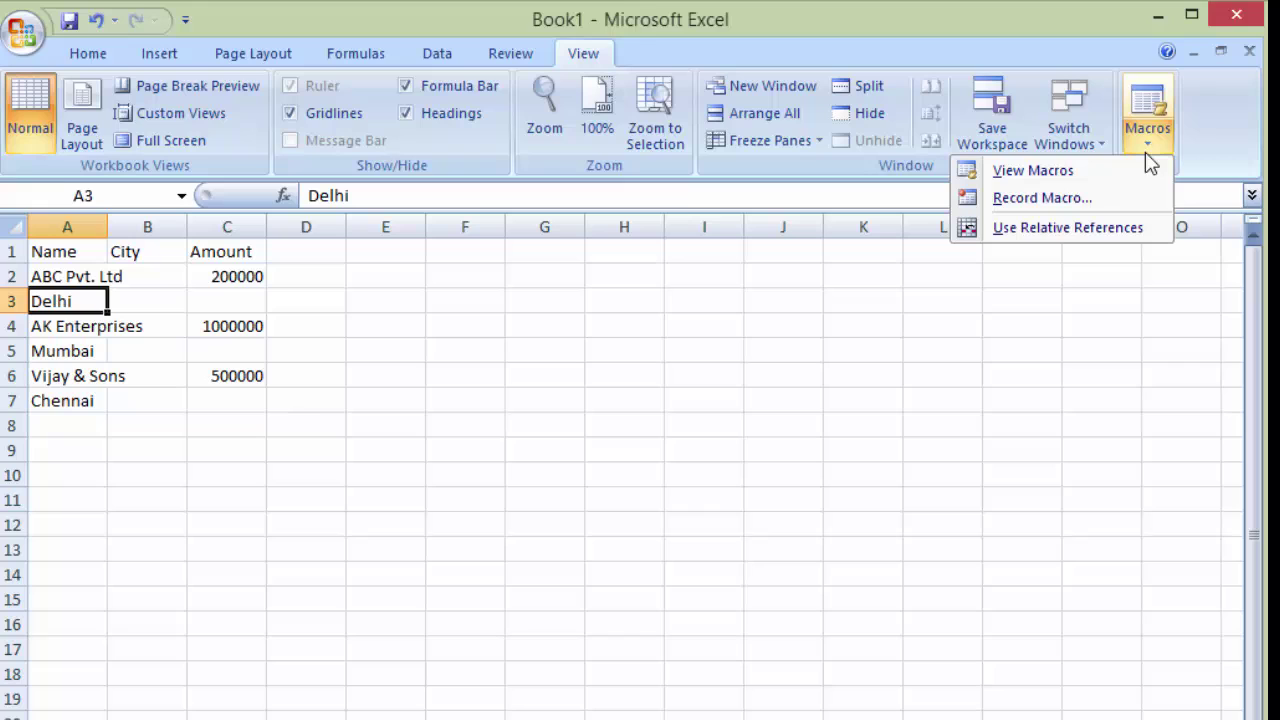
pyautogui.click(1072, 232)
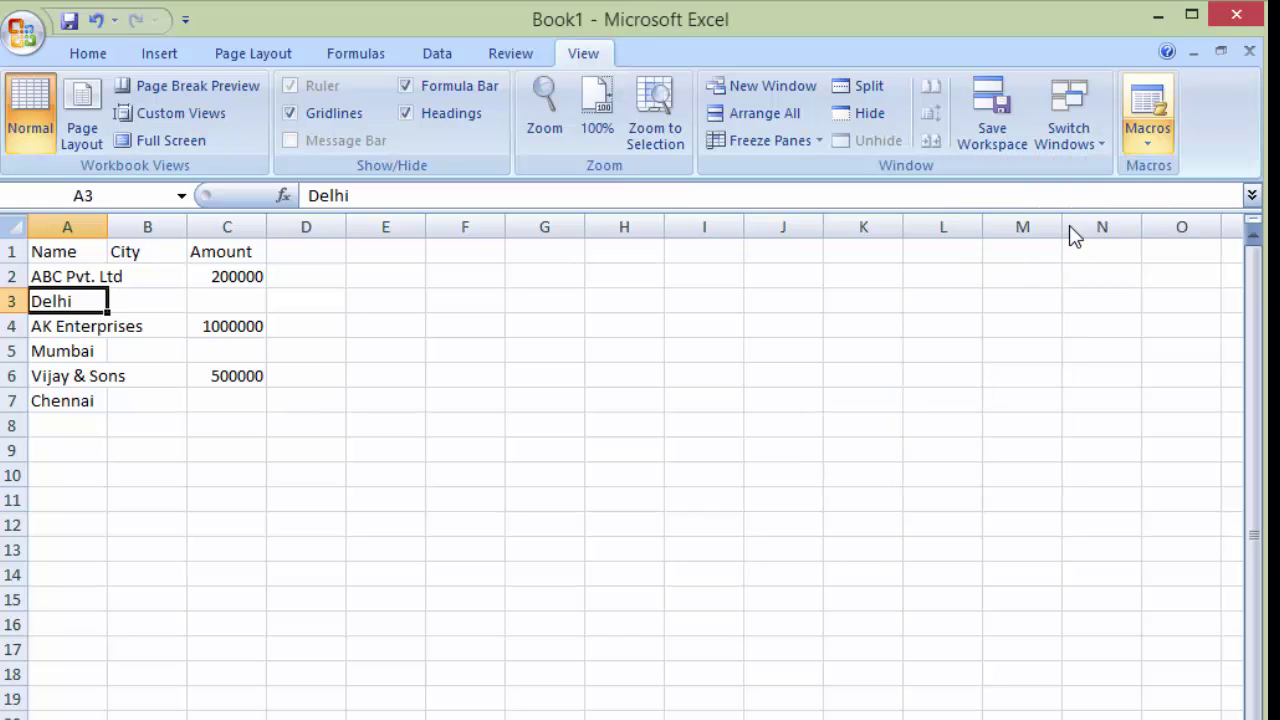
pyautogui.click(1145, 142)
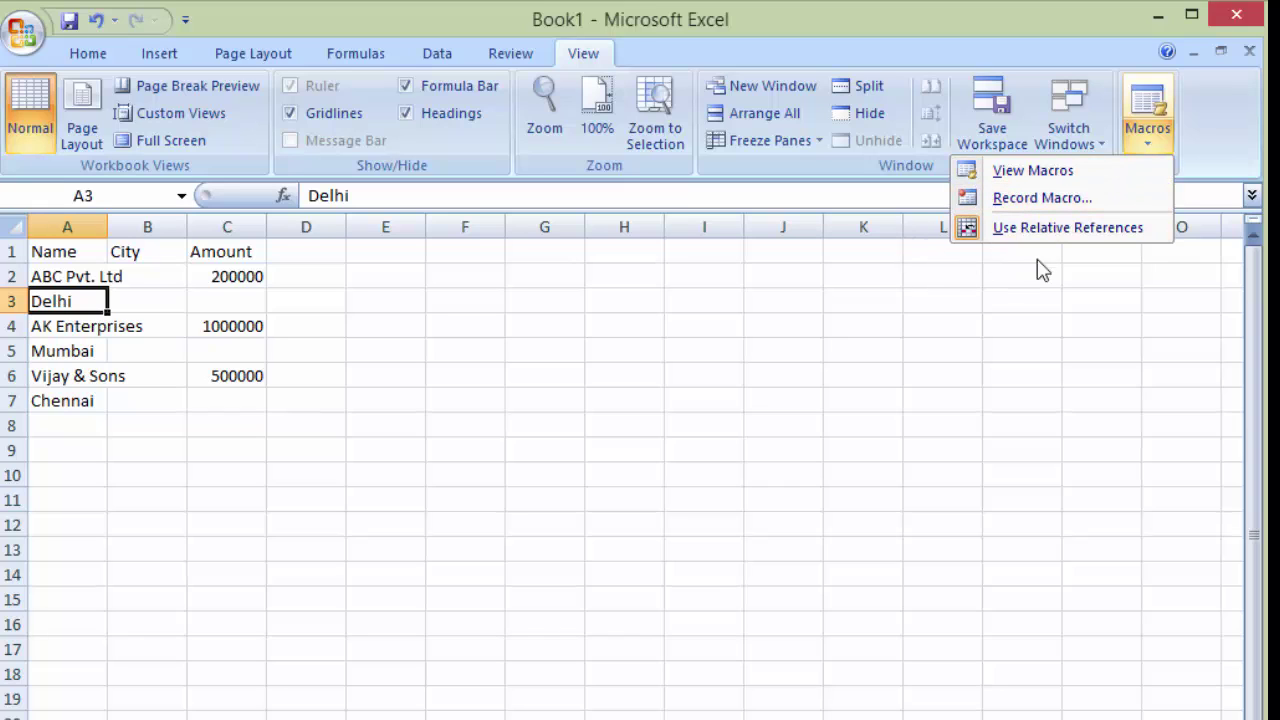
# Step: Select A2 (ABC Pvt. Ltd) as the macro's starting cell and show the macro commands
pyautogui.click(52, 273)
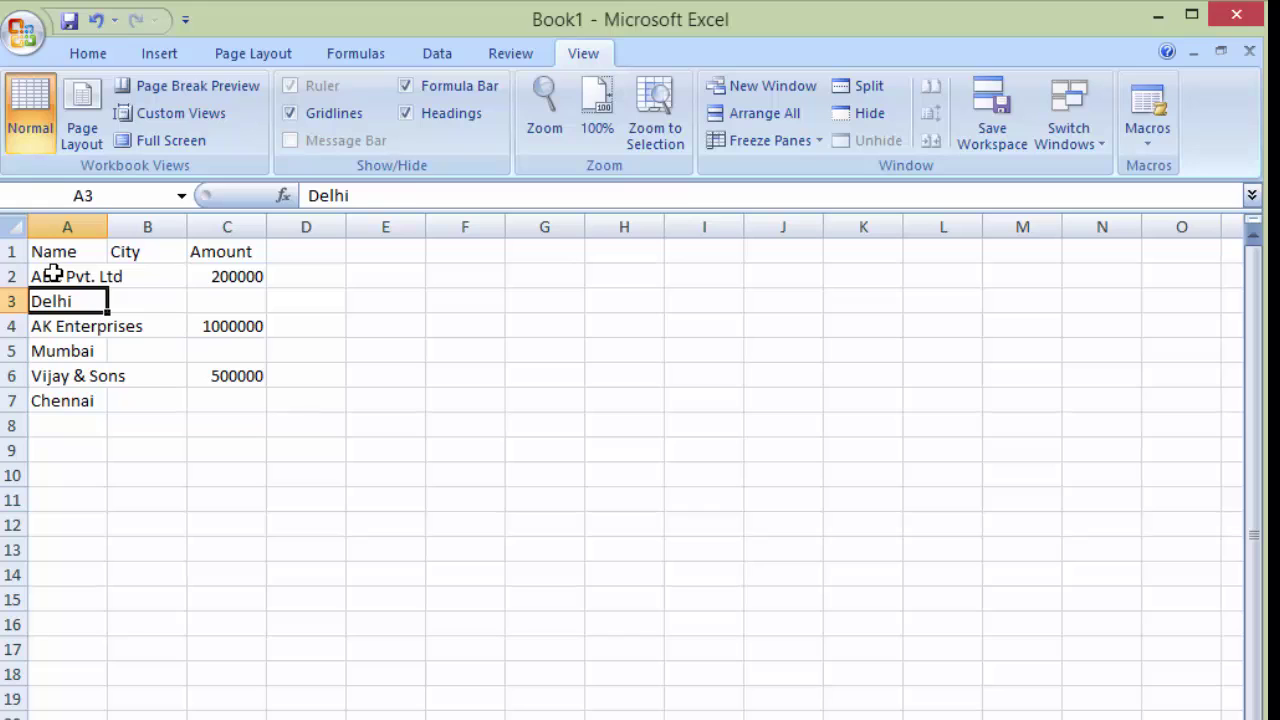
pyautogui.click(52, 273)
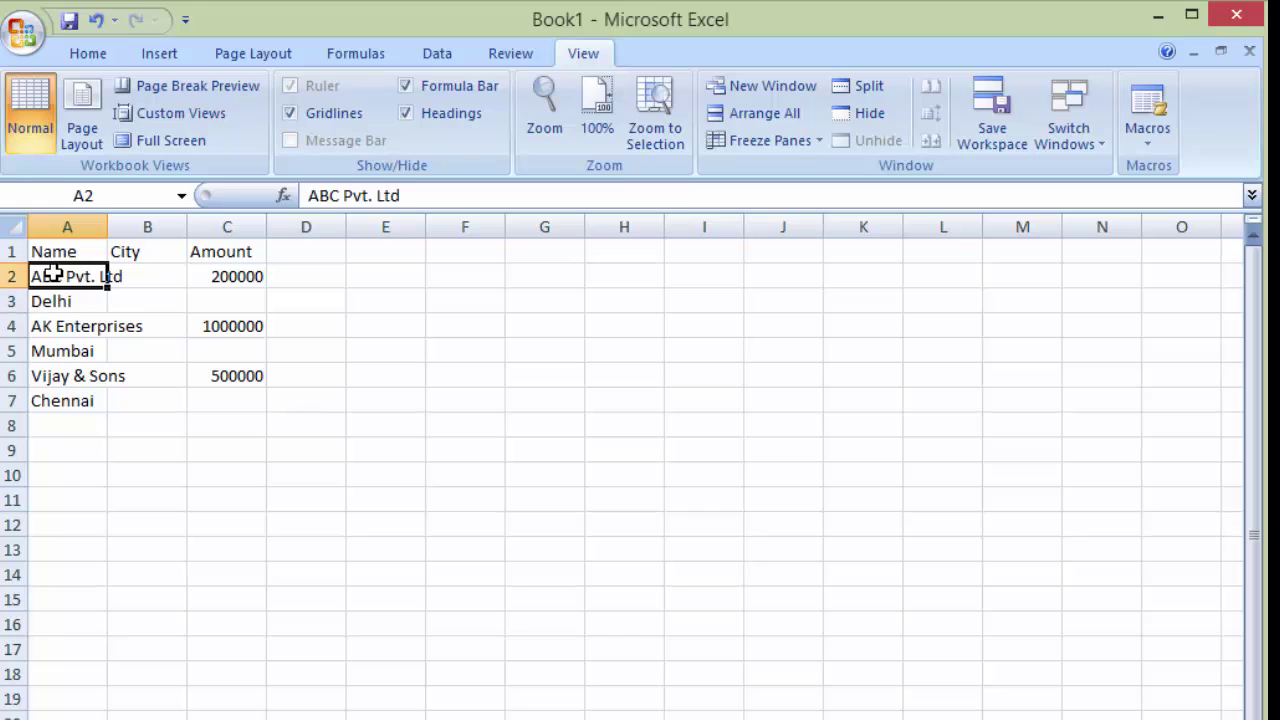
pyautogui.click(1146, 148)
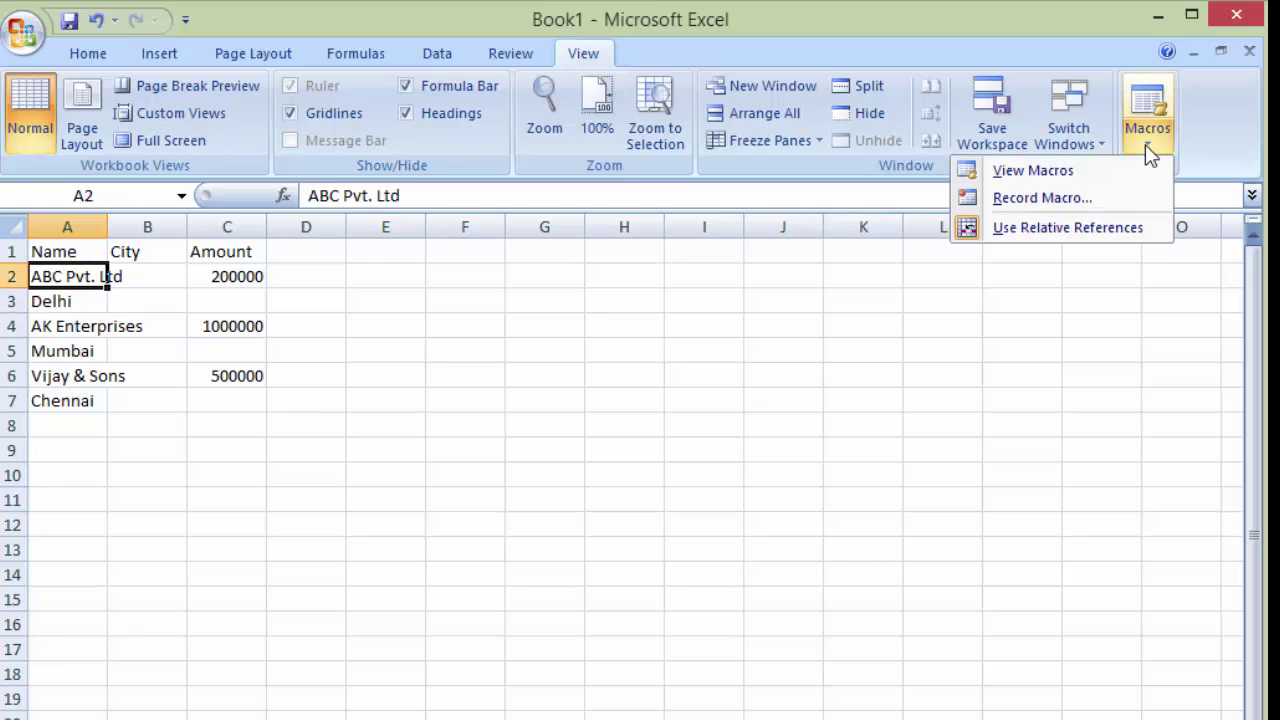
# Step: Record a new macro Macro1 with shortcut Ctrl+Shift+R, stored in This Workbook
pyautogui.click(1070, 205)
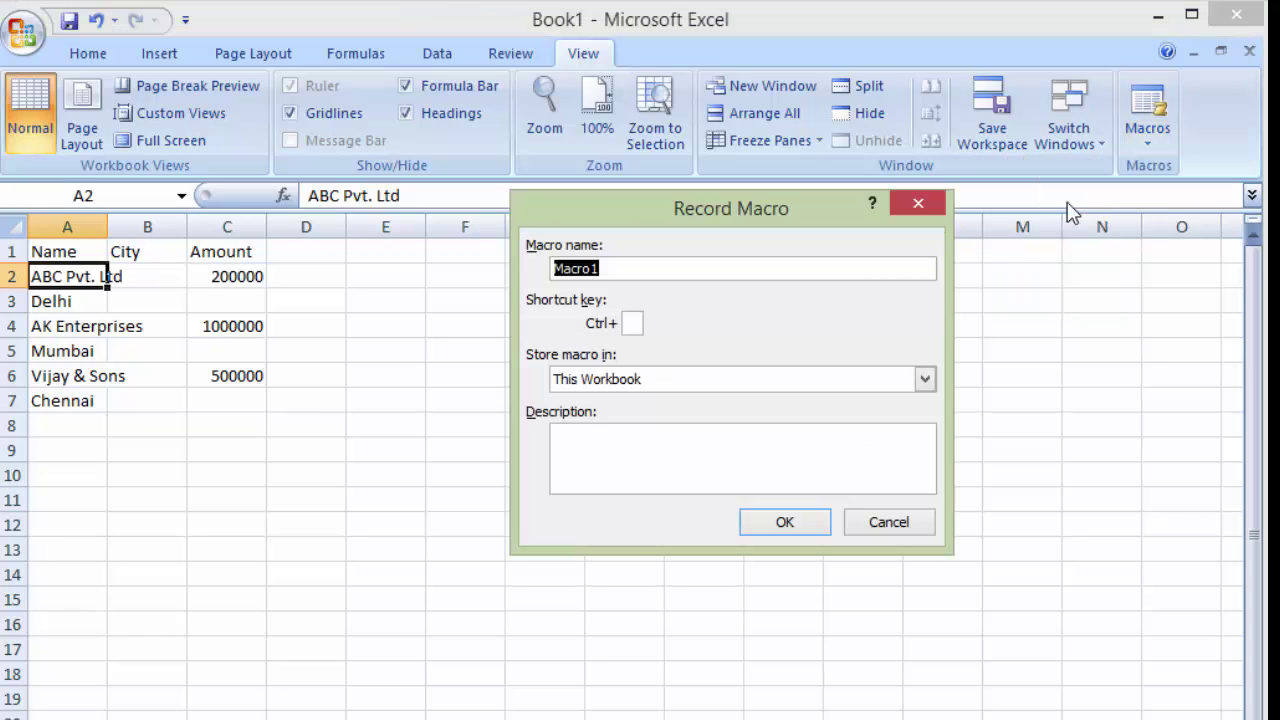
pyautogui.click(633, 322)
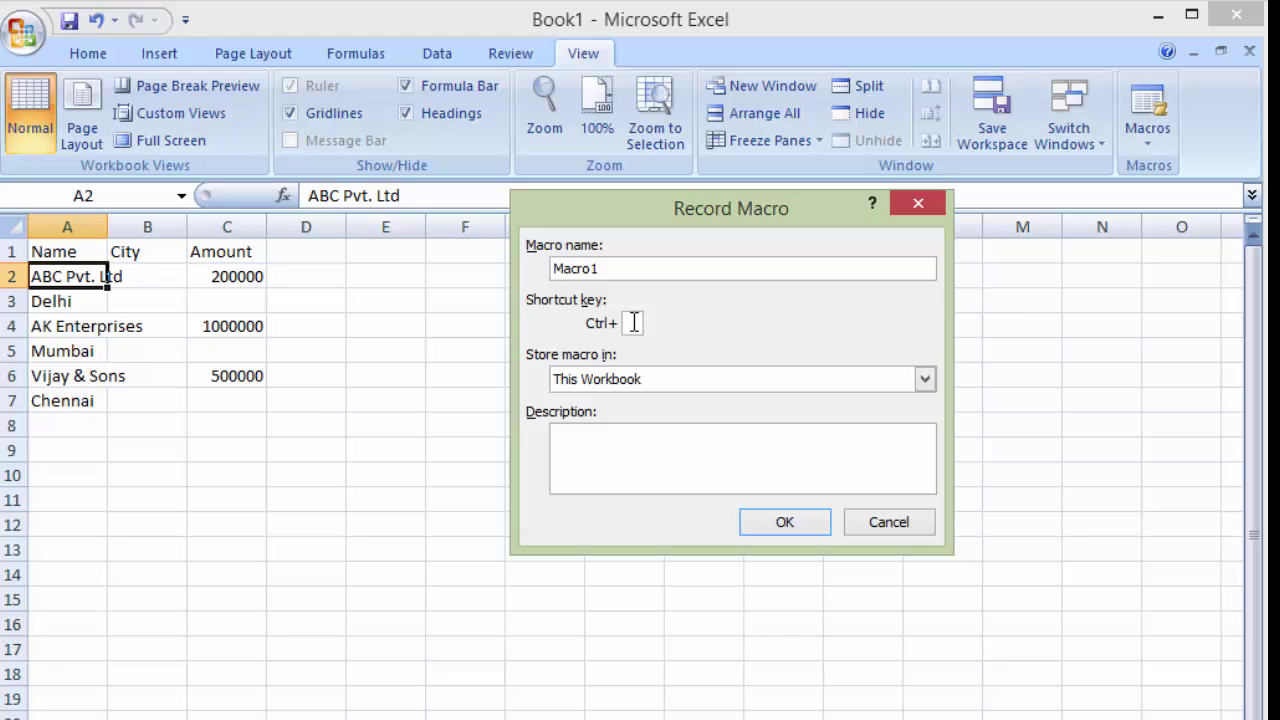
pyautogui.write('R')
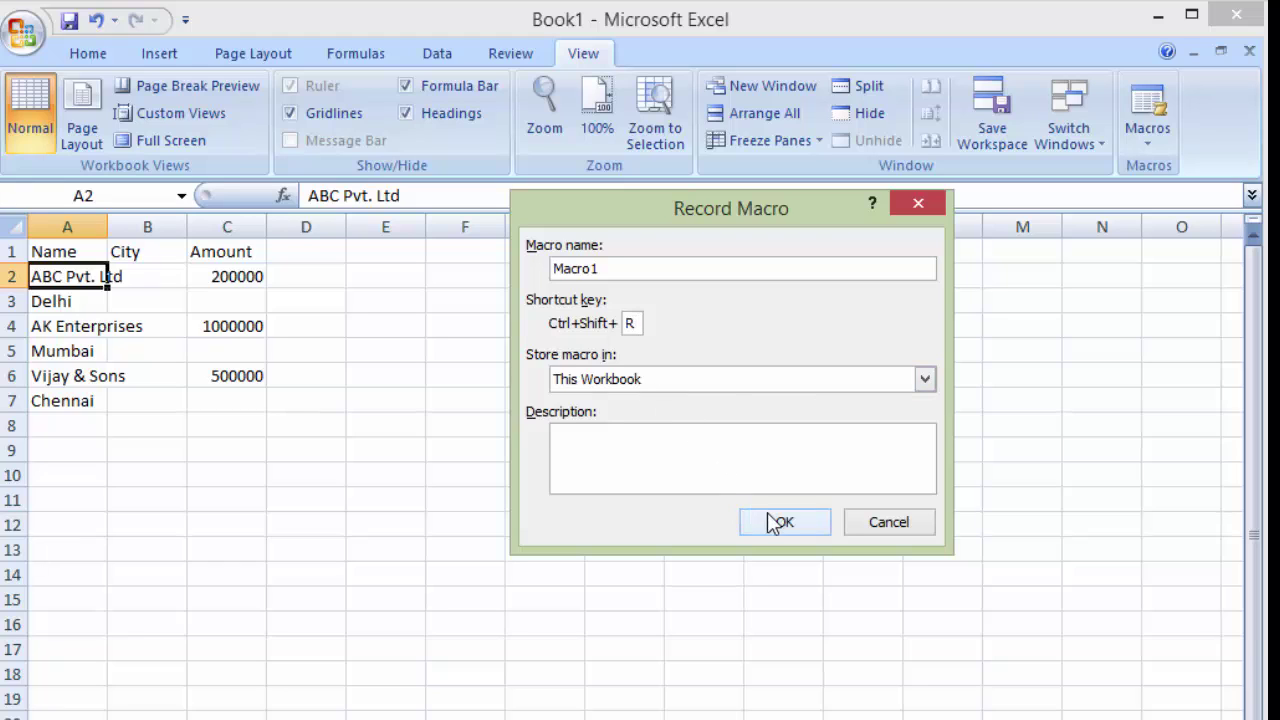
pyautogui.click(925, 379)
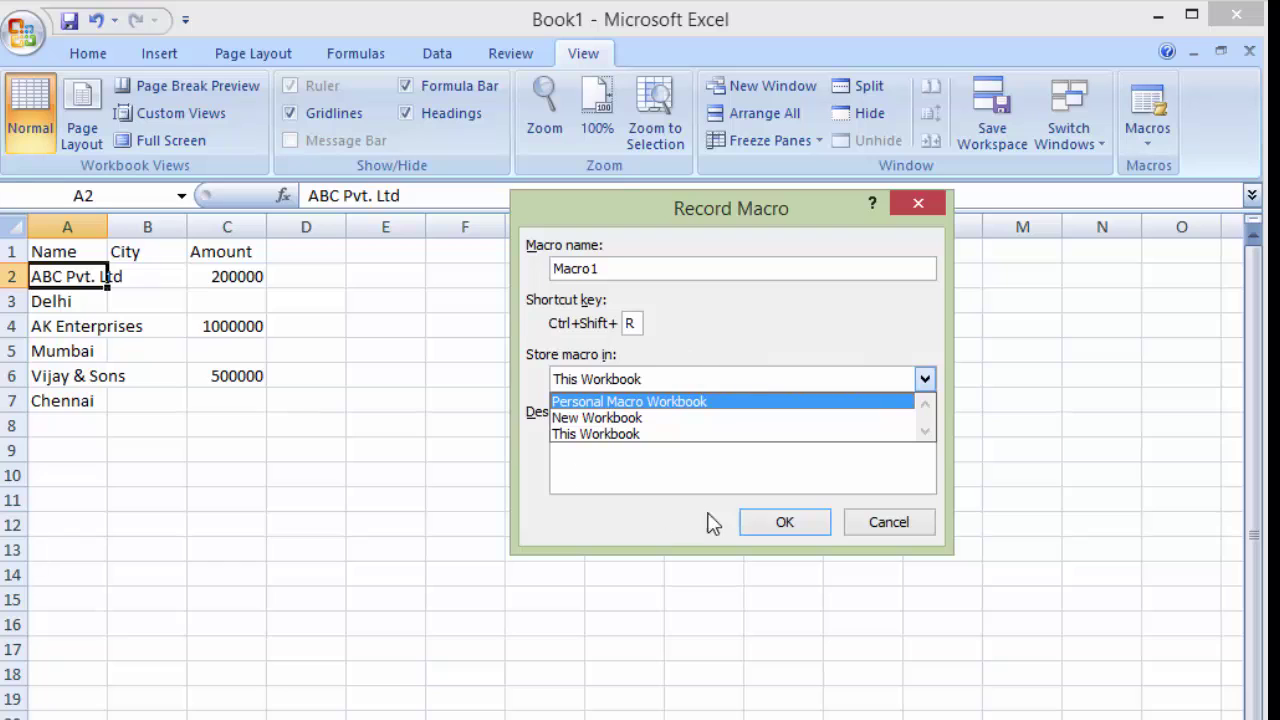
pyautogui.click(615, 434)
pyautogui.click(786, 523)
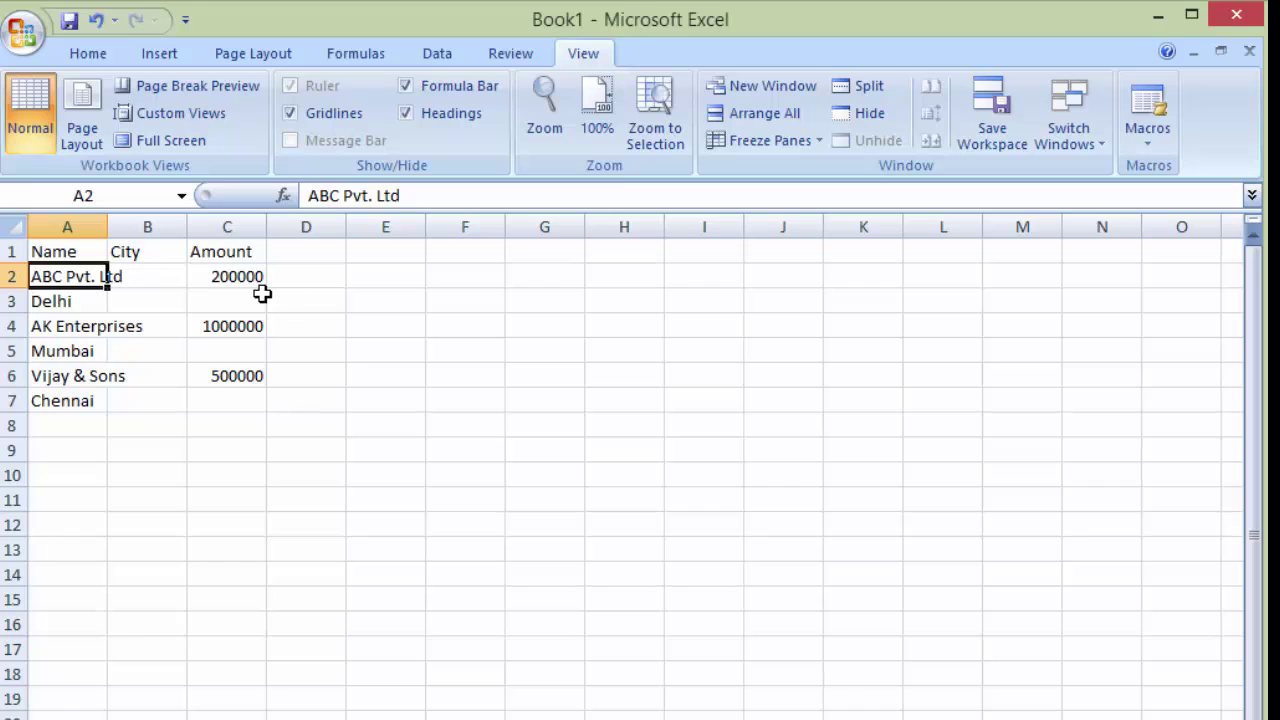
# Step: Cut Delhi from A3 and paste it into B2 beside ABC Pvt. Ltd
pyautogui.click(71, 304)
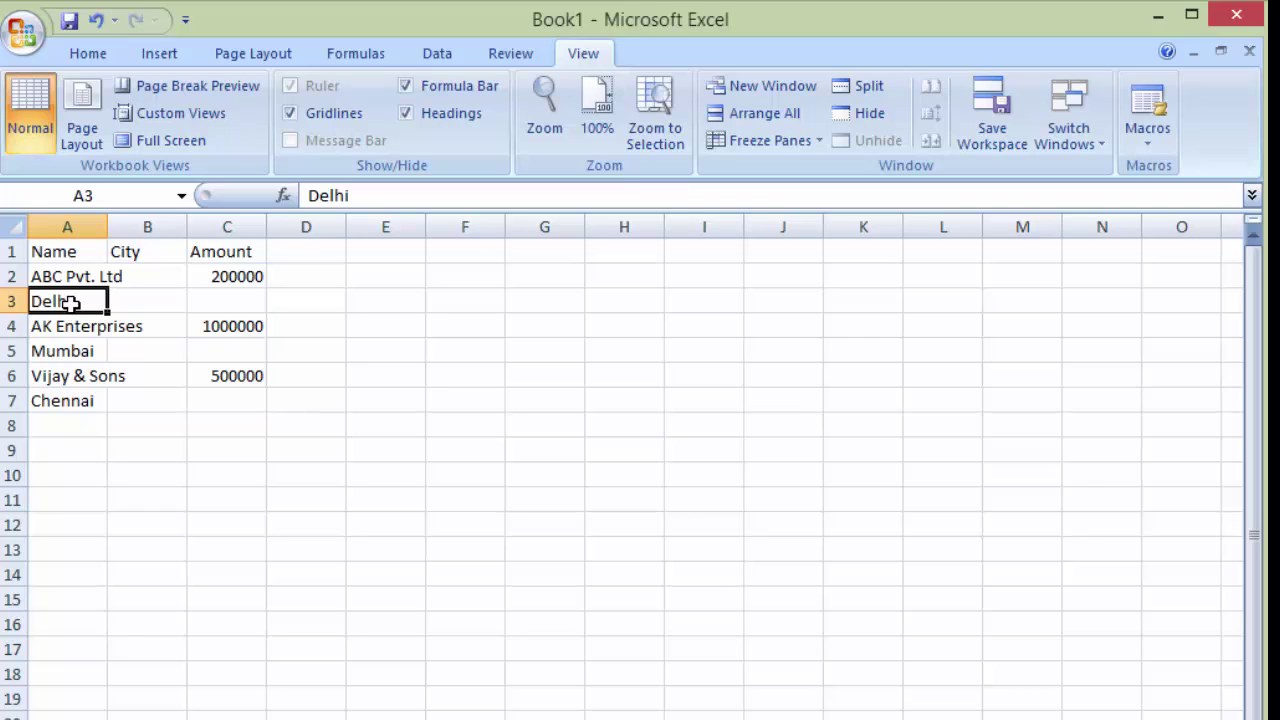
pyautogui.hotkey('ctrl', 'x')
pyautogui.click(143, 277)
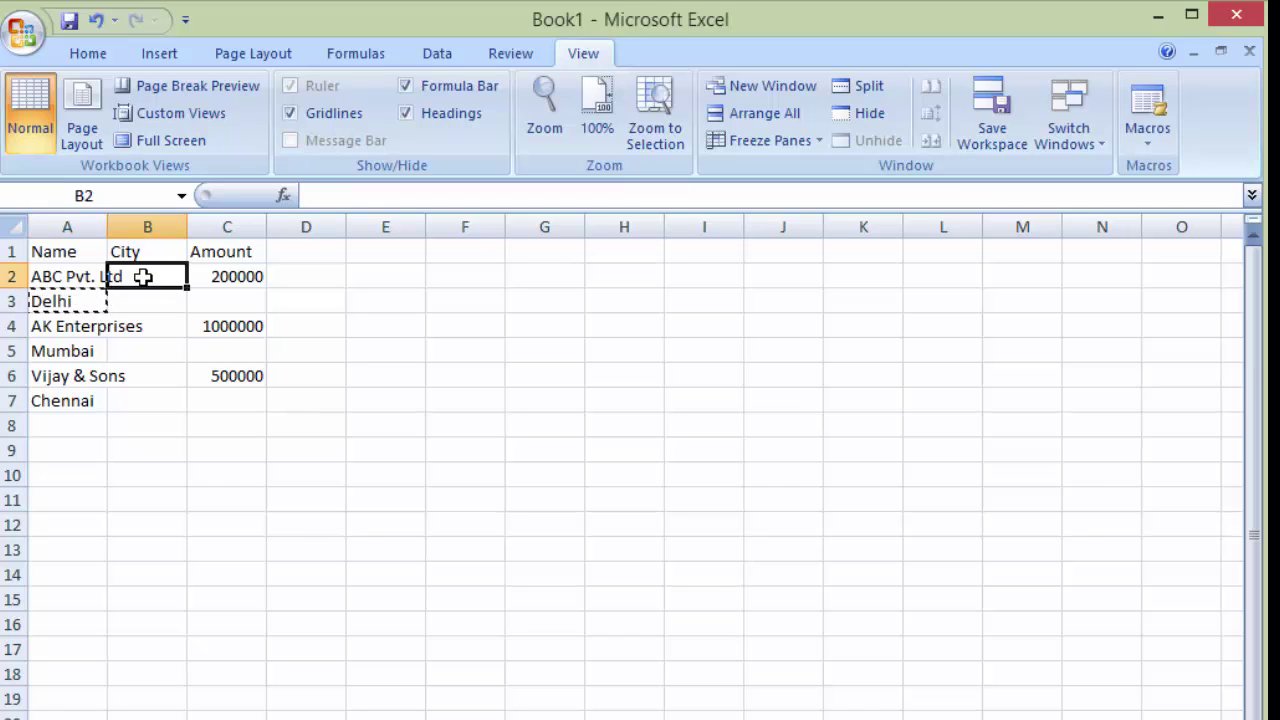
pyautogui.hotkey('ctrl', 'v')
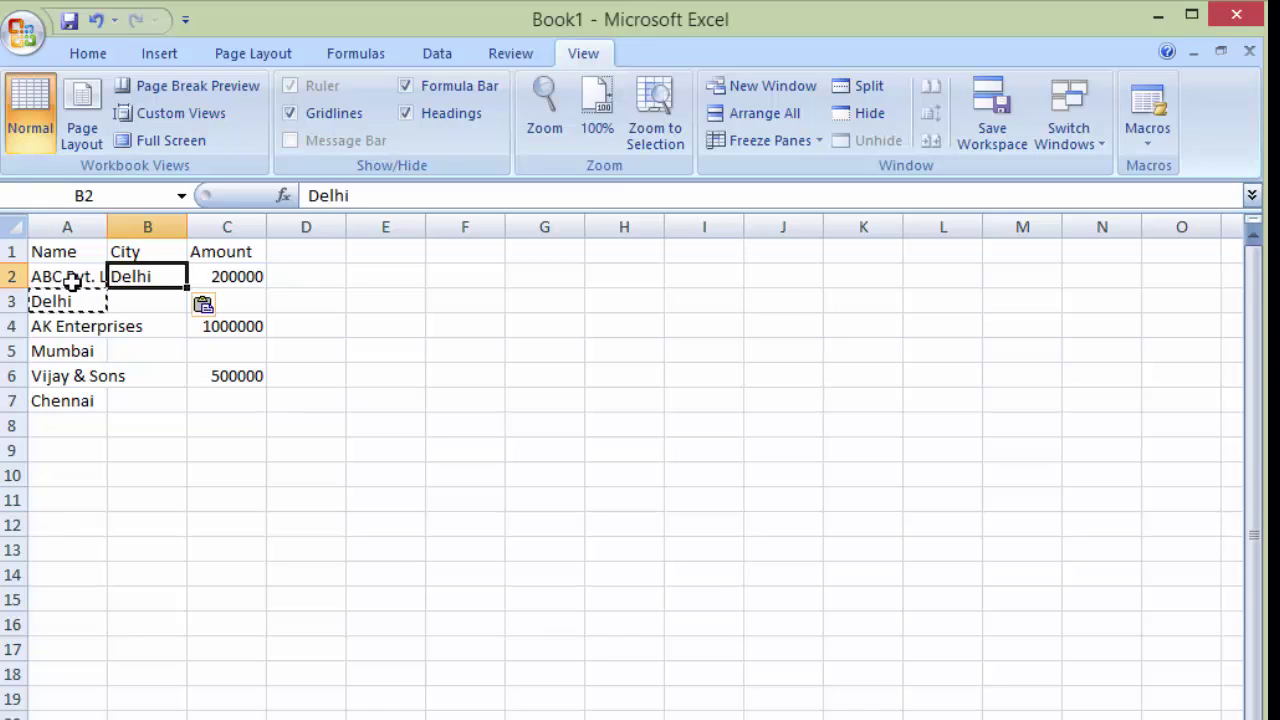
# Step: Delete the empty row 3 and select AK Enterprises in A3
pyautogui.click(14, 299)
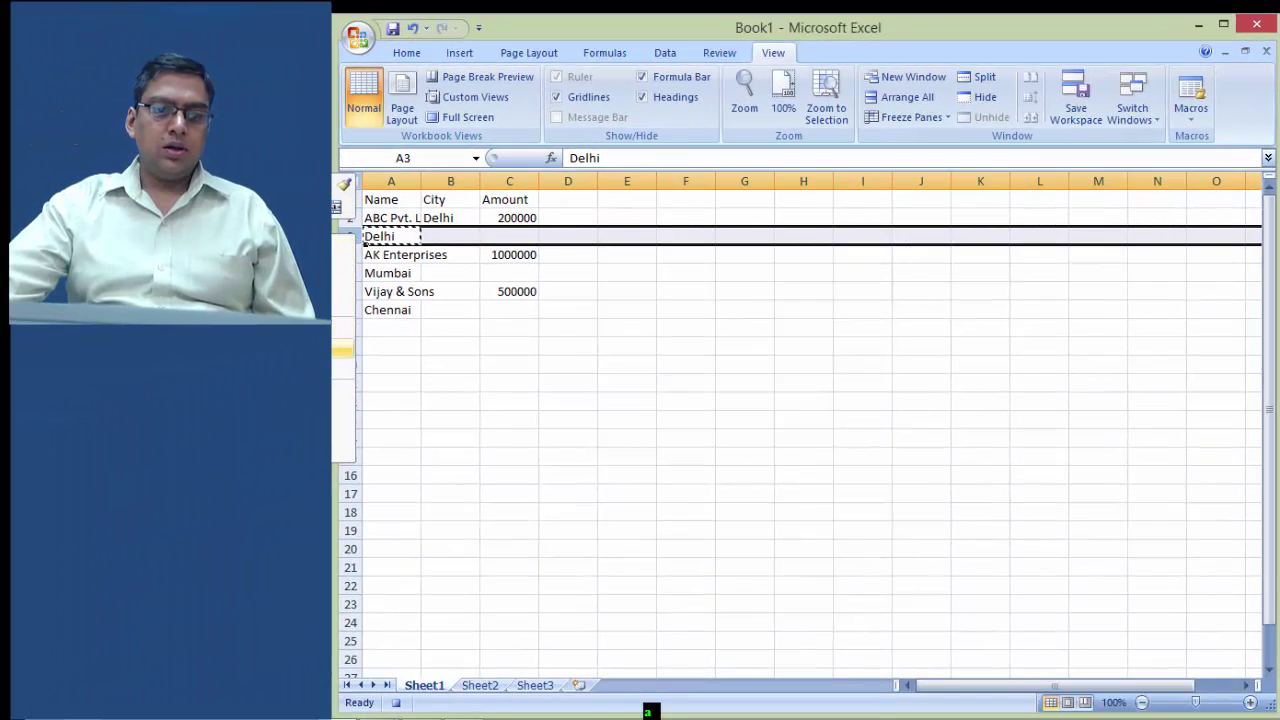
pyautogui.hotkey('ctrl', '-')
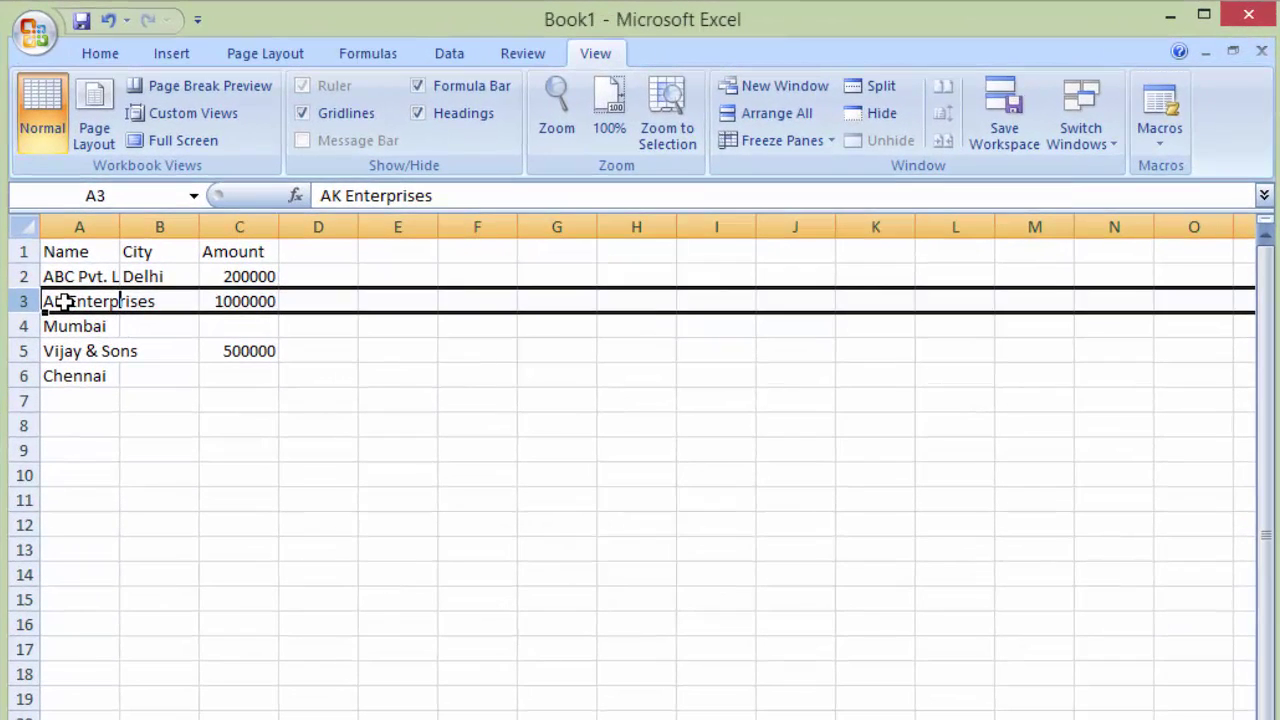
pyautogui.click(128, 288)
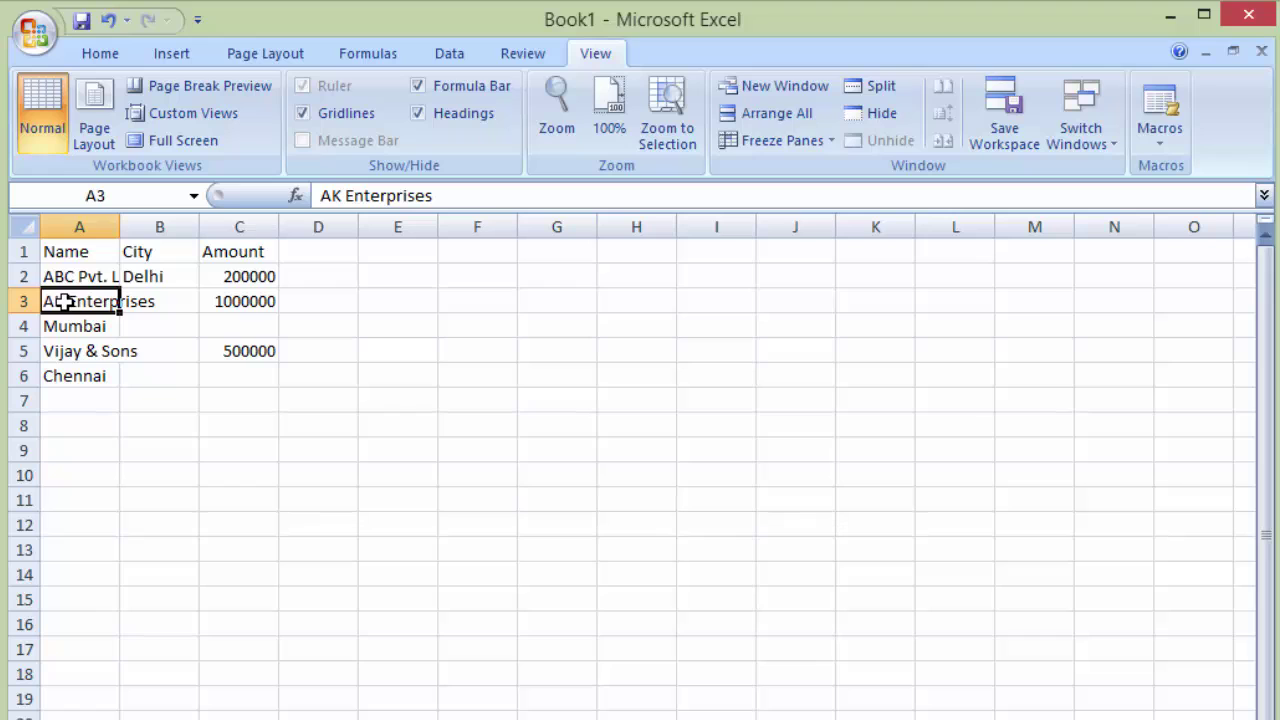
pyautogui.click(1158, 140)
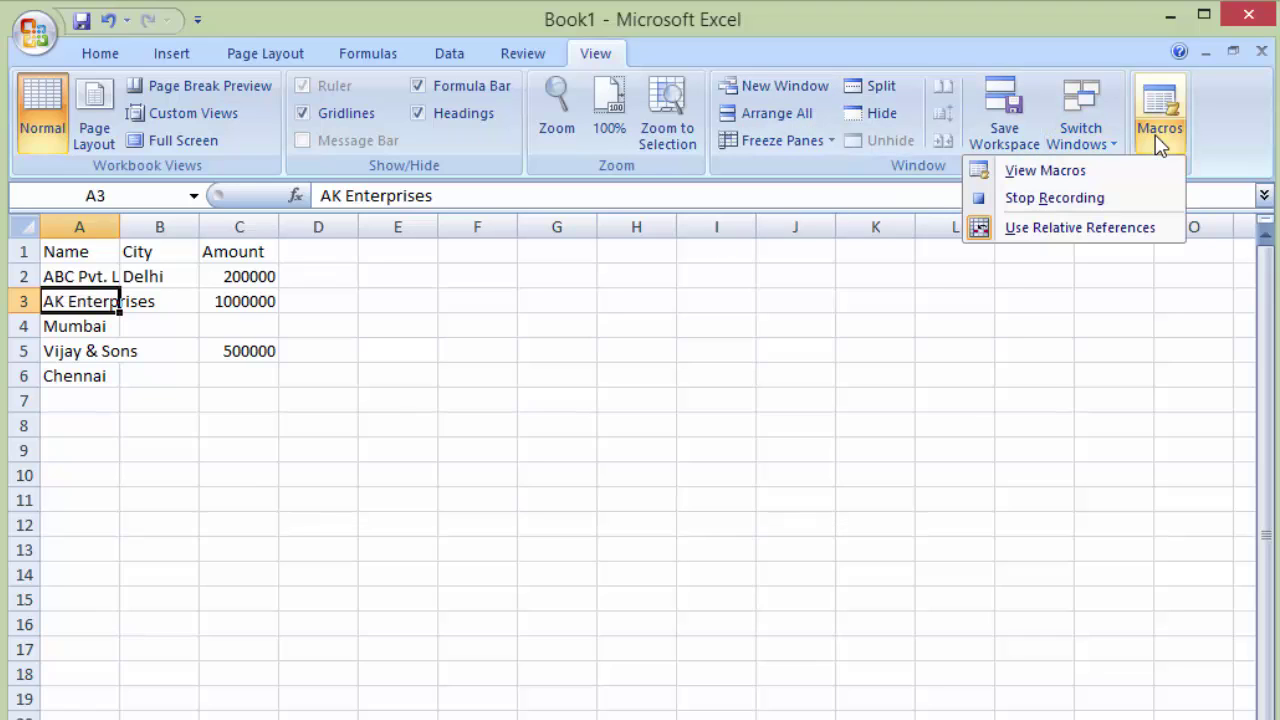
# Step: Stop recording and run the macro twice to move Mumbai and Chennai into City
pyautogui.click(1063, 205)
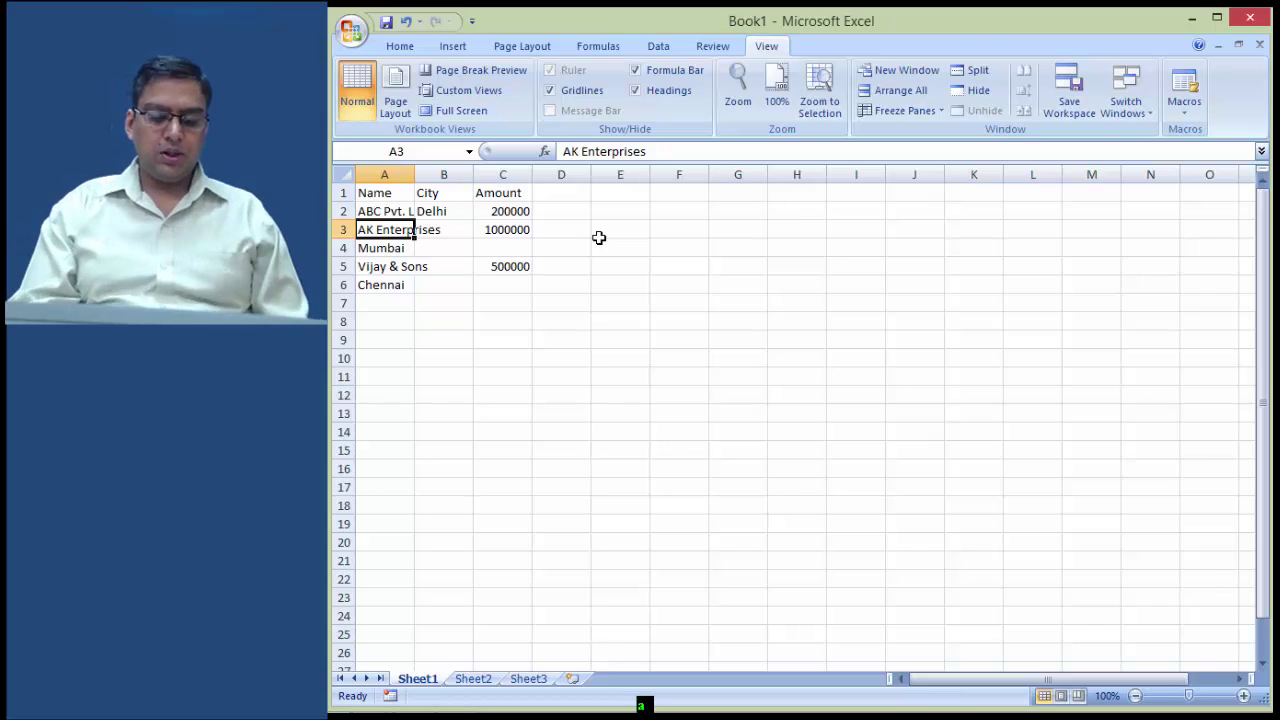
pyautogui.hotkey('ctrl', 'a')
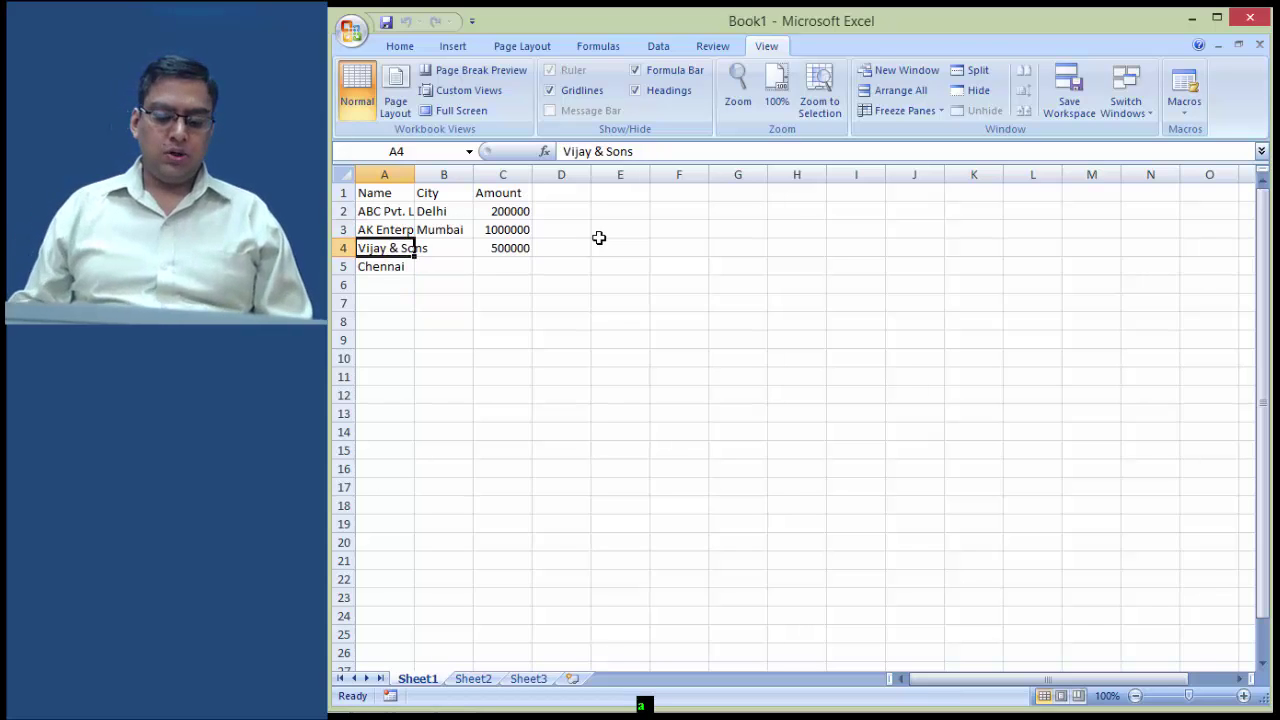
pyautogui.hotkey('ctrl', 'a')
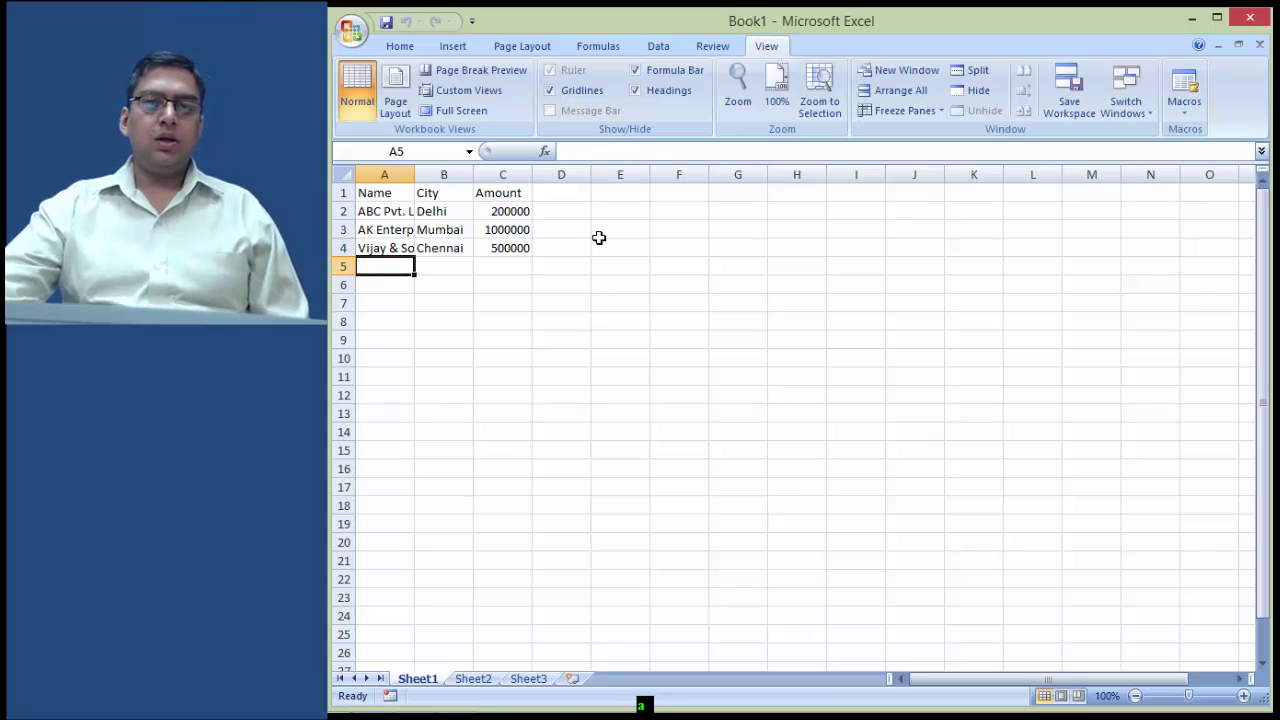